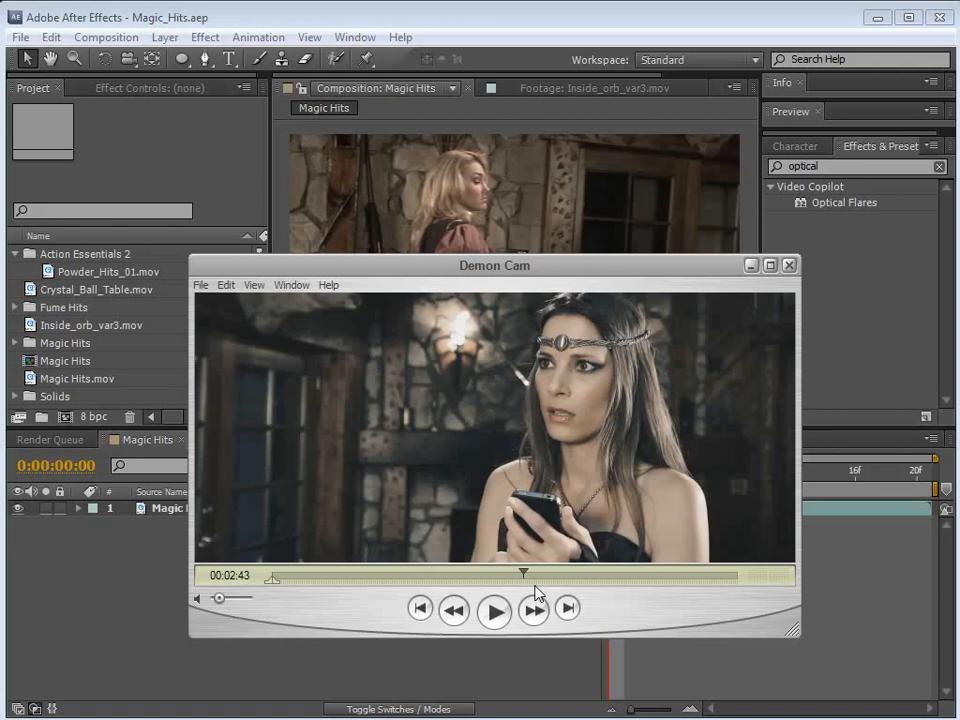
Play and scrub through the Demon Cam film clip to examine the magic hit shots.
{"action": "left_click_drag", "start_coordinate": [507, 283], "coordinate": [510, 265]}
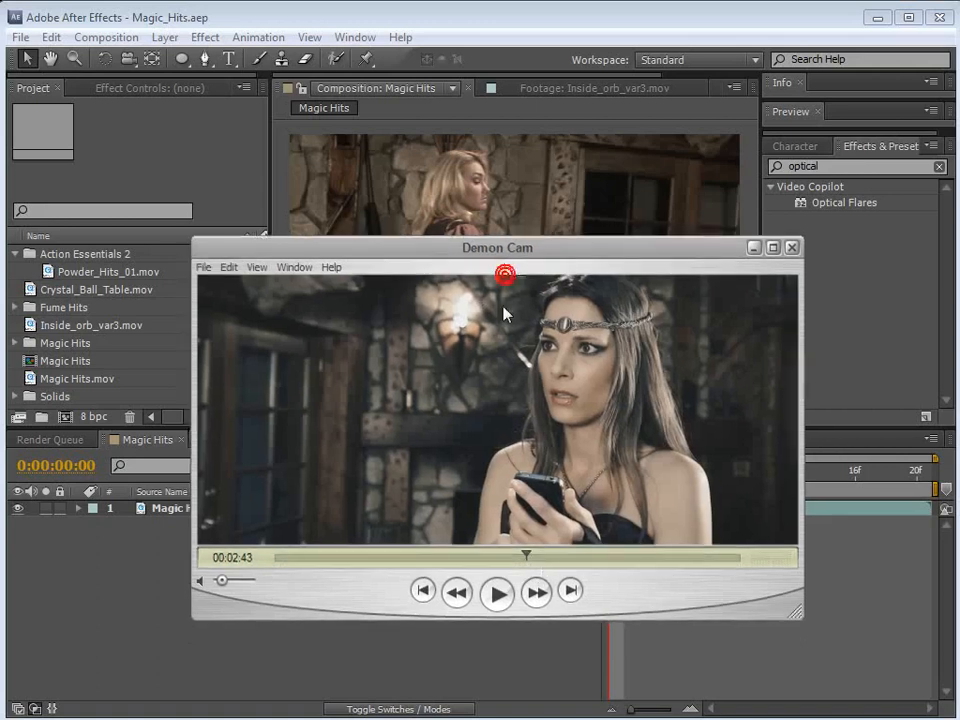
{"action": "left_click", "coordinate": [497, 596]}
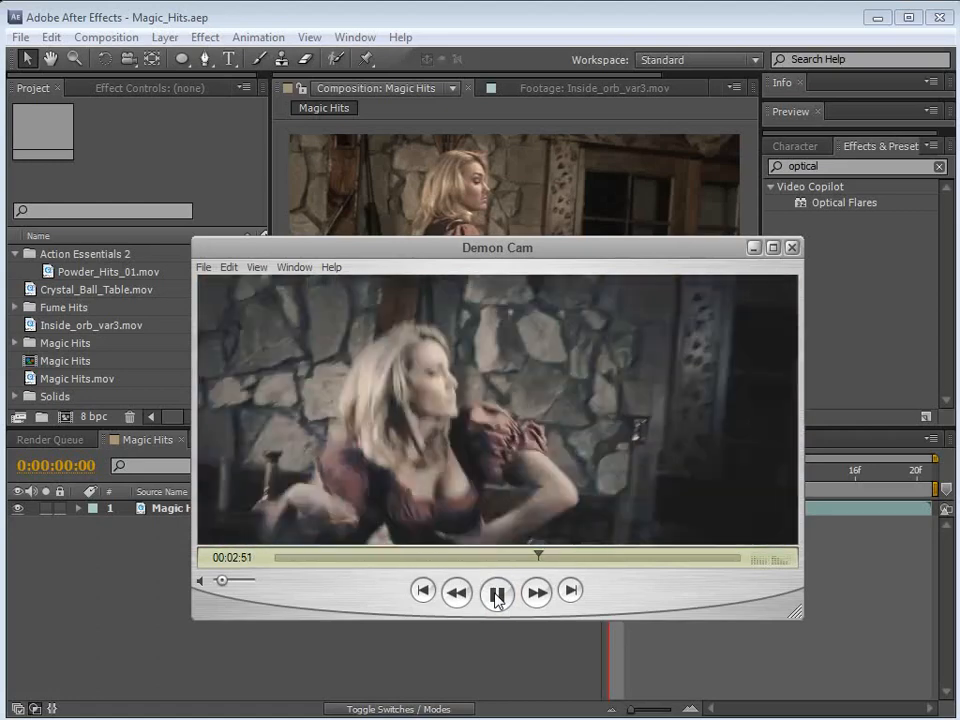
{"action": "left_click", "coordinate": [497, 596]}
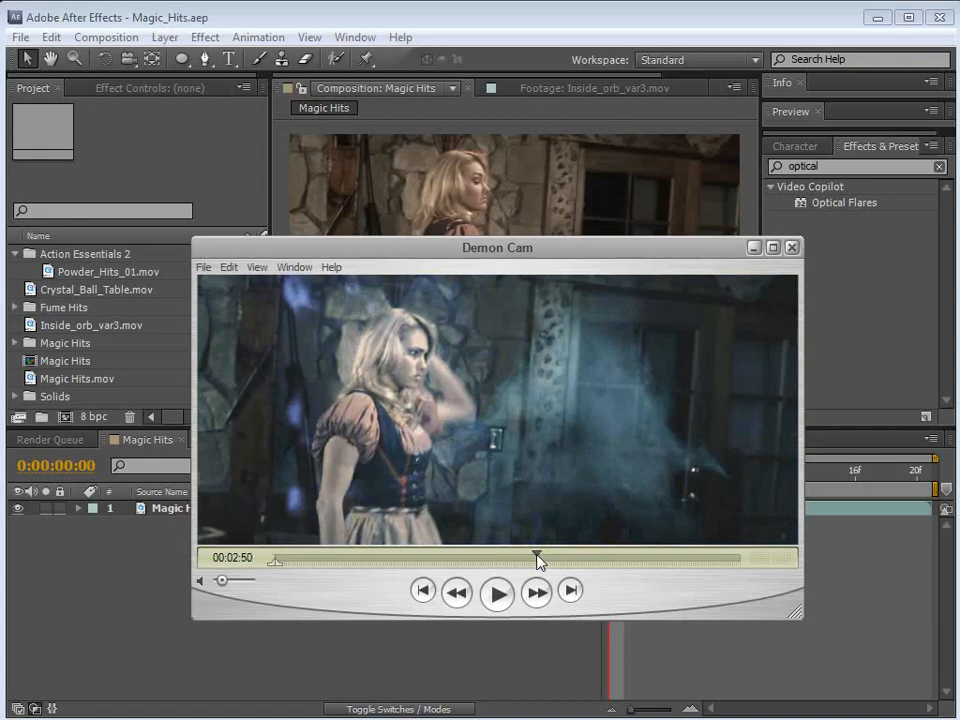
{"action": "left_click_drag", "start_coordinate": [537, 559], "coordinate": [534, 562]}
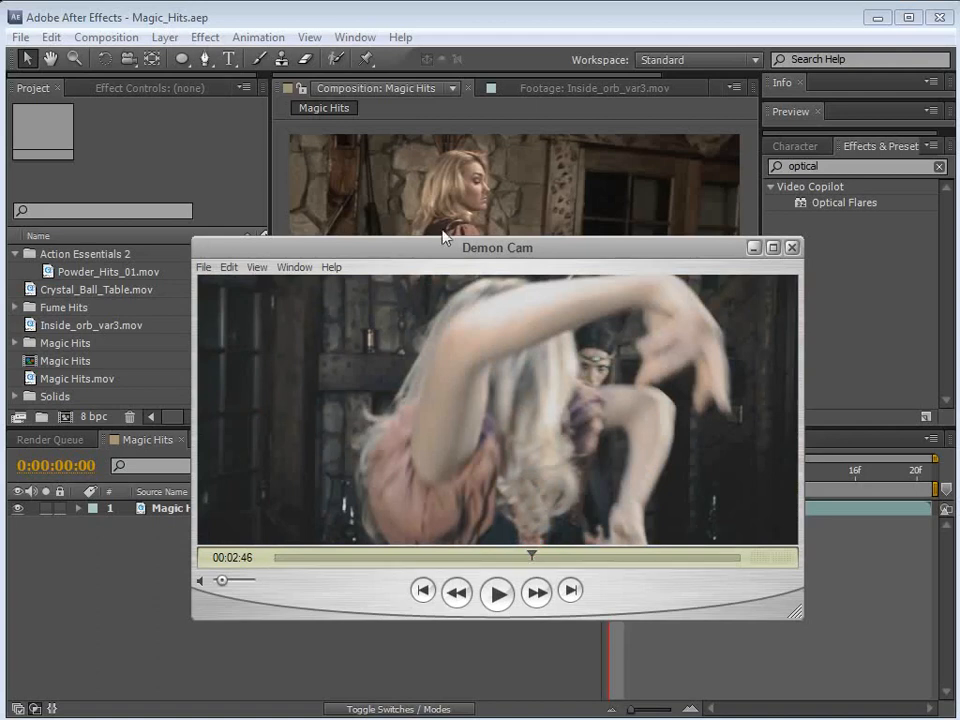
{"action": "left_click_drag", "start_coordinate": [448, 254], "coordinate": [493, 247]}
Switch to After Effects and preview the Magic Hits composition from its first frame.
{"action": "left_click", "coordinate": [320, 18]}
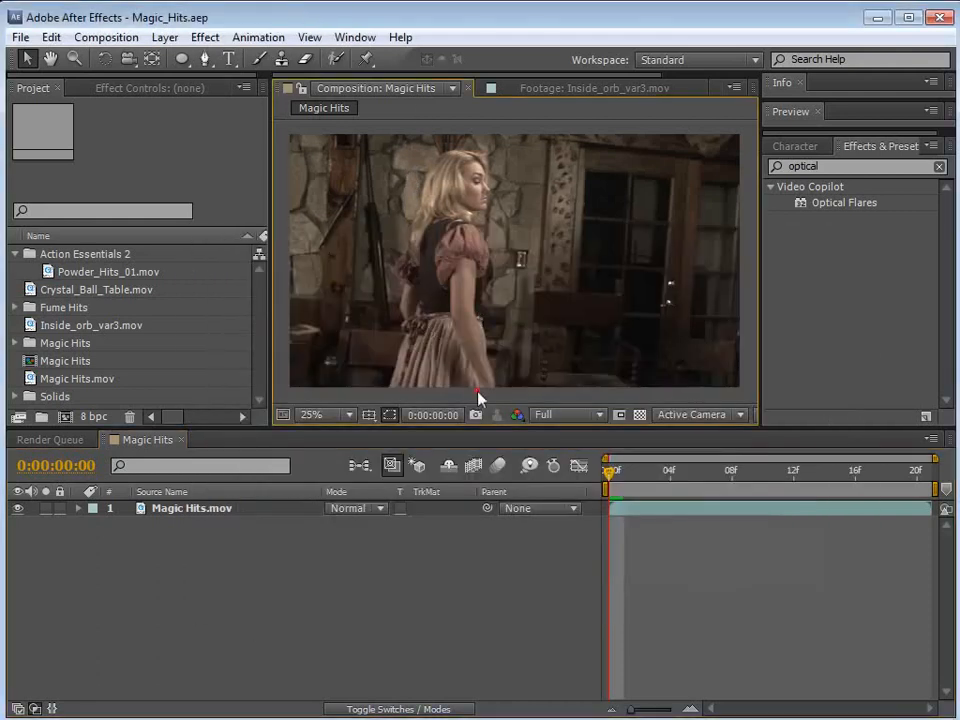
{"action": "left_click", "coordinate": [505, 366]}
{"action": "left_click", "coordinate": [660, 544]}
{"action": "left_click_drag", "start_coordinate": [612, 472], "coordinate": [600, 515]}
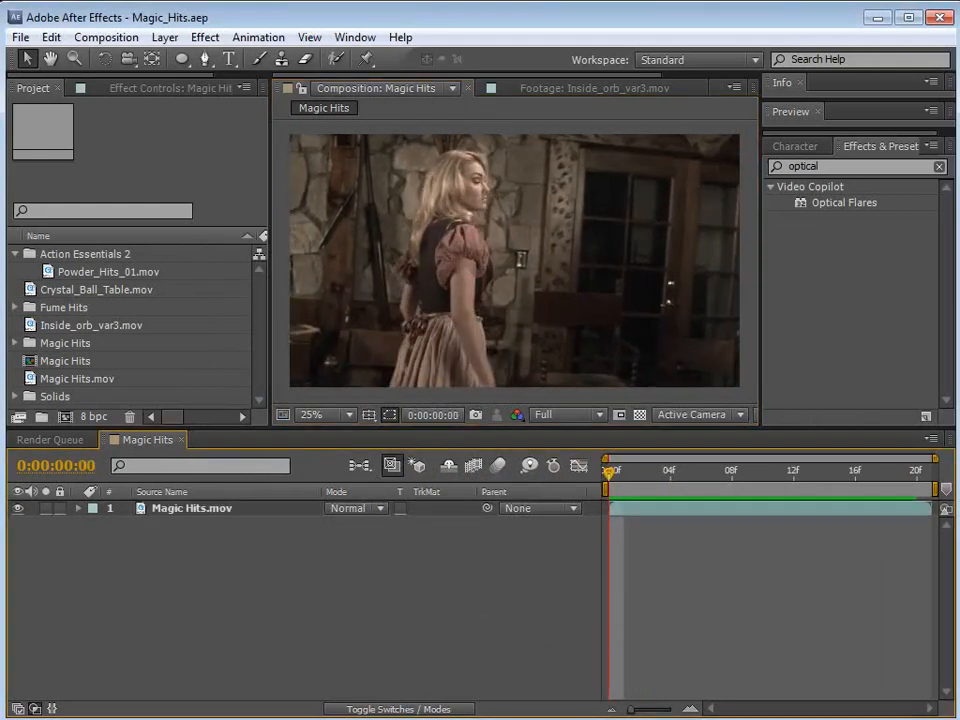
Switch to Firefox and play part of the promo video on the Demon Cam app page, pausing it at 00:27.
{"action": "key", "text": "alt+Tab"}
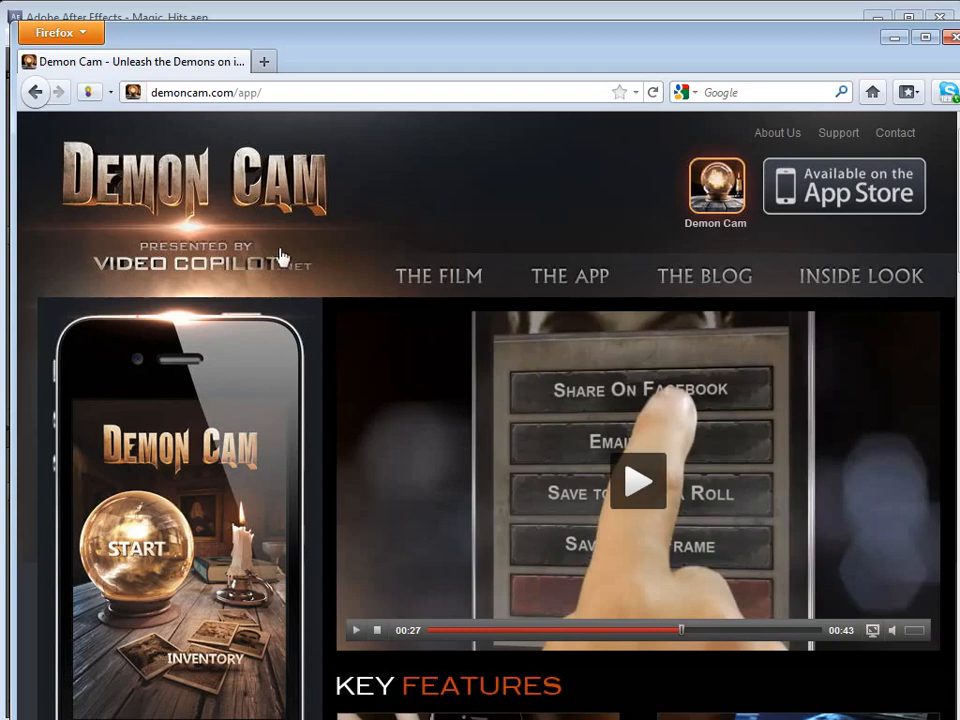
{"action": "left_click", "coordinate": [681, 632]}
{"action": "left_click", "coordinate": [652, 630]}
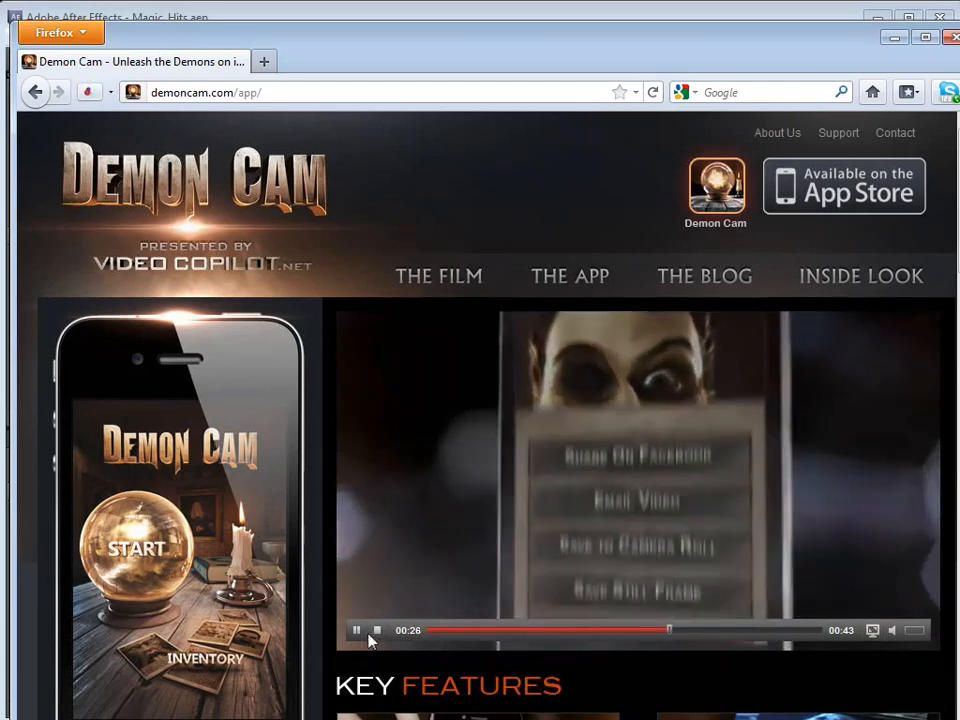
{"action": "left_click", "coordinate": [357, 631]}
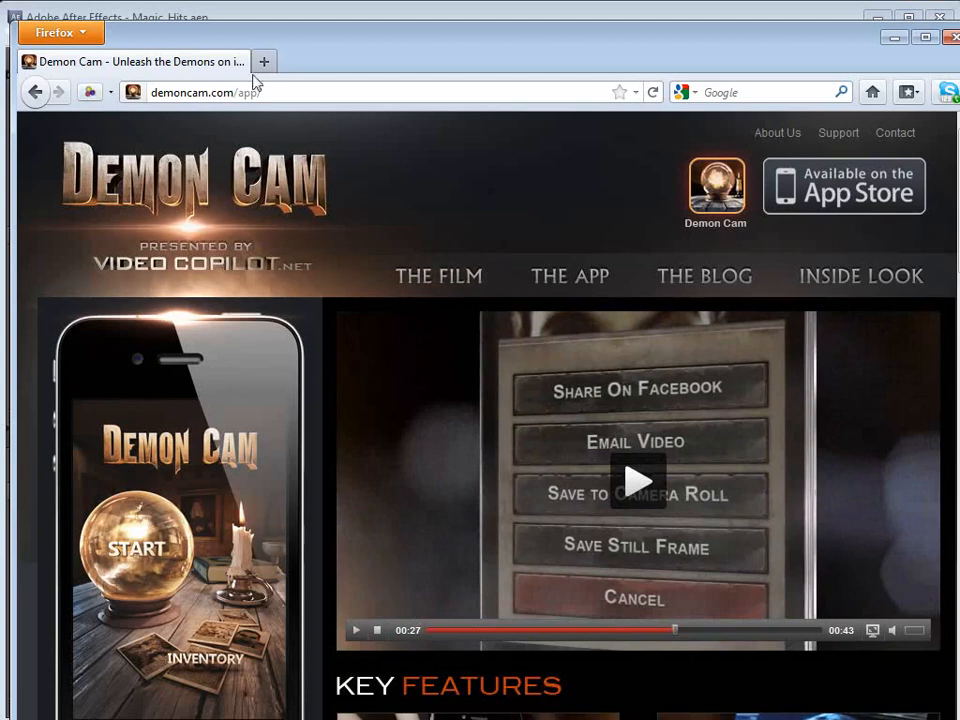
Return to After Effects and set the Magic Hits composition's current time to frame 10 after examining the woman's arm movement.
{"action": "left_click", "coordinate": [369, 16]}
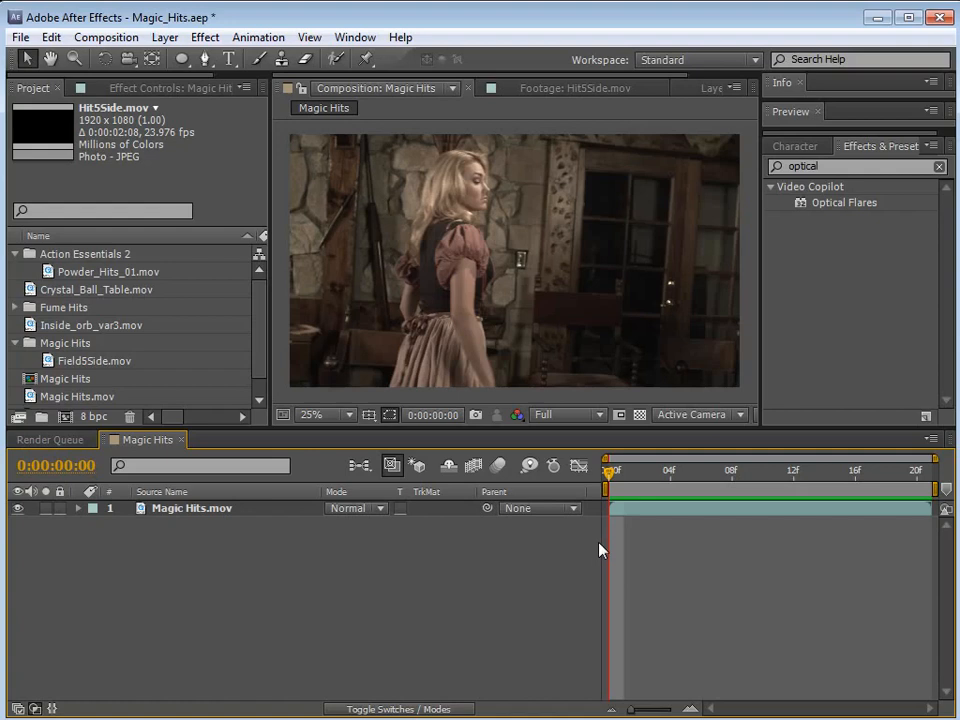
{"action": "left_click_drag", "start_coordinate": [617, 488], "coordinate": [748, 536]}
{"action": "scroll", "coordinate": [567, 312], "scroll_direction": "up", "scroll_amount": 2}
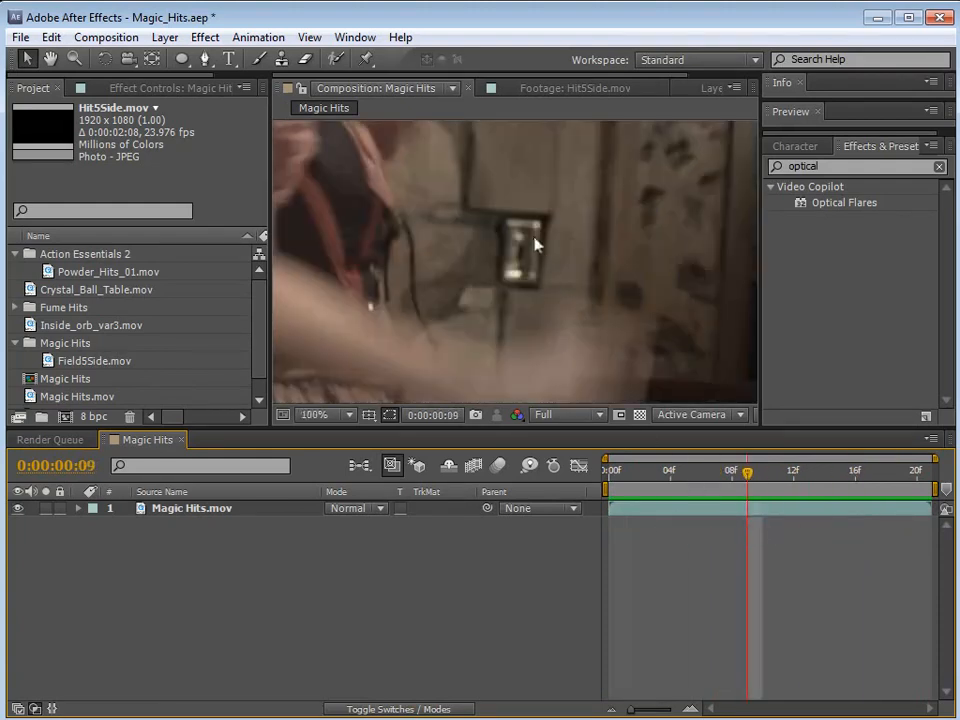
{"action": "scroll", "coordinate": [560, 318], "scroll_direction": "down", "scroll_amount": 2}
{"action": "left_click_drag", "start_coordinate": [748, 472], "coordinate": [762, 490]}
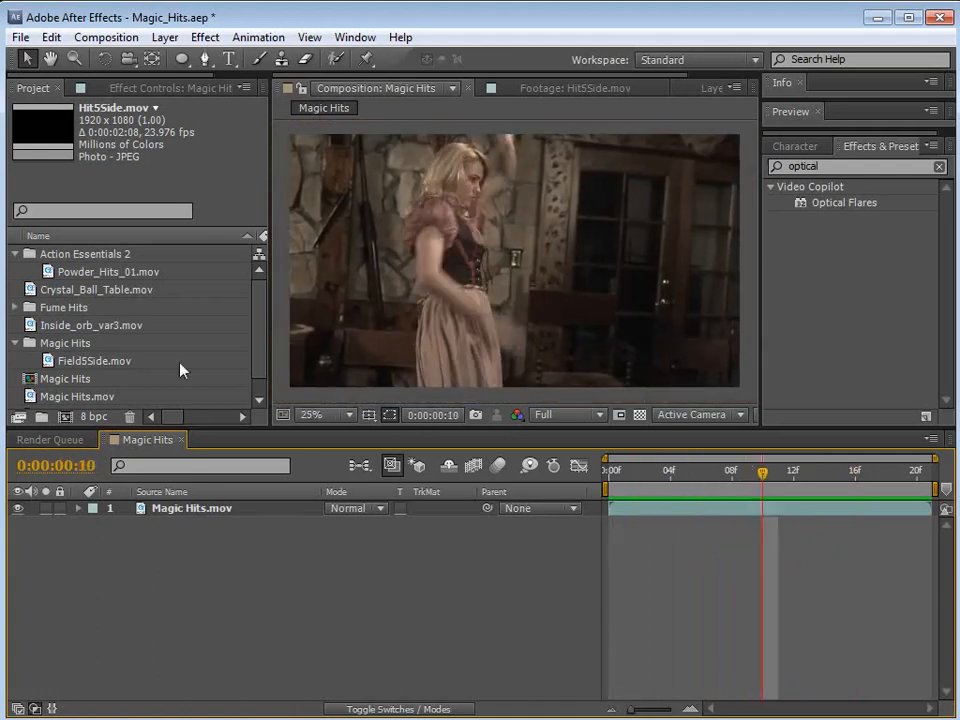
Open the Field5Side.mov footage and scrub through it to examine the curved smoke shape up close.
{"action": "double_click", "coordinate": [82, 363]}
{"action": "left_click_drag", "start_coordinate": [336, 376], "coordinate": [509, 376]}
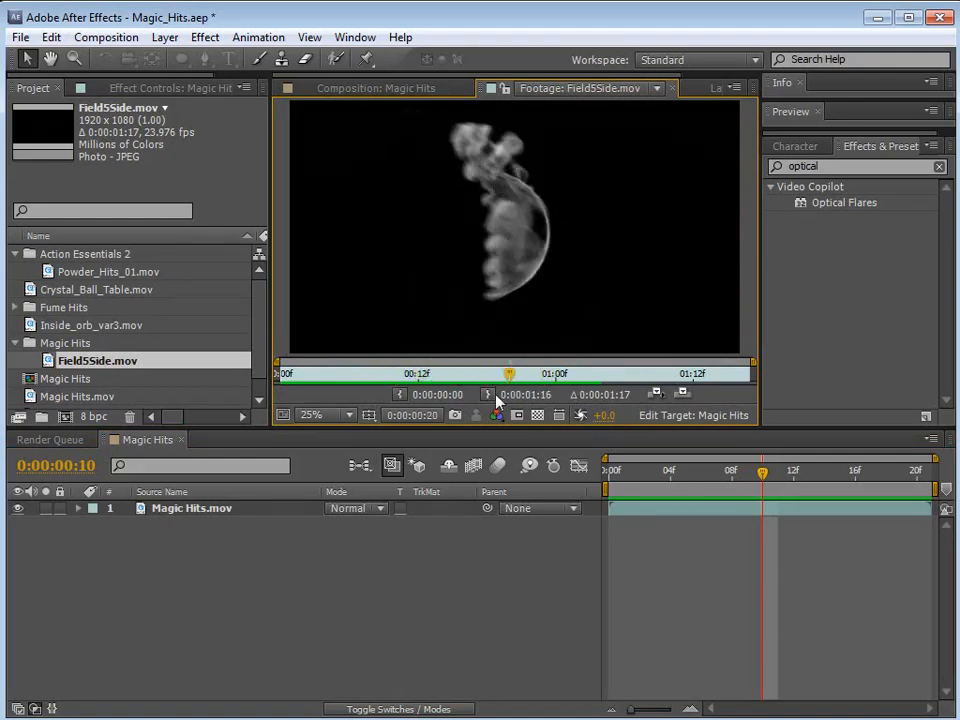
{"action": "scroll", "coordinate": [550, 277], "scroll_direction": "up", "scroll_amount": 2}
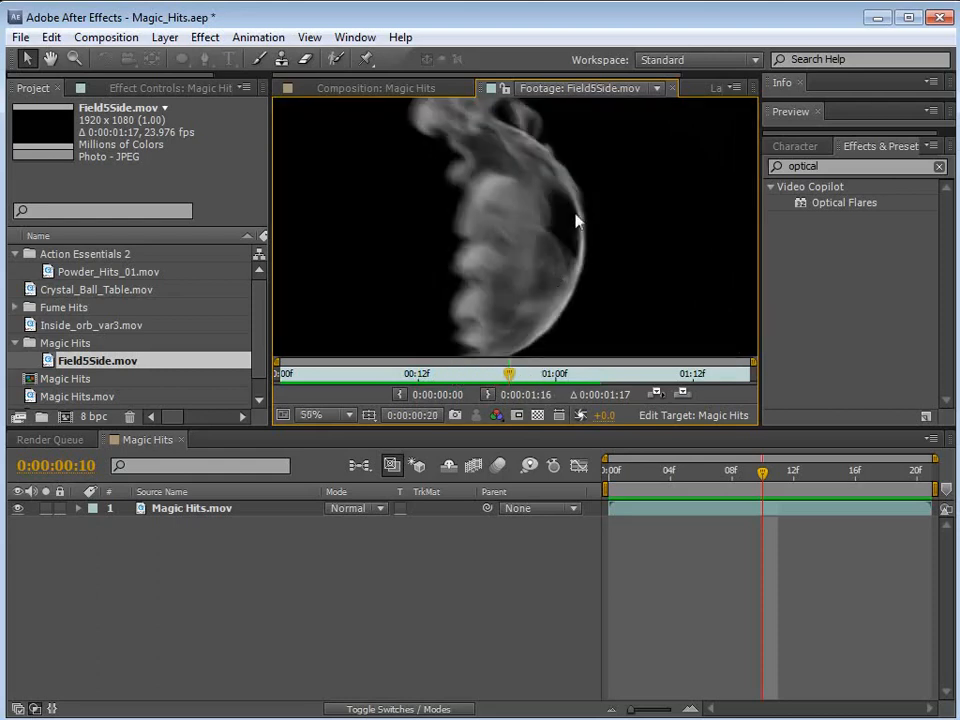
{"action": "left_click_drag", "start_coordinate": [510, 376], "coordinate": [410, 378]}
Add Field5Side.mov above Magic Hits.mov in the composition, stretch it vertically and shift it slightly toward the woman.
{"action": "left_click", "coordinate": [370, 88]}
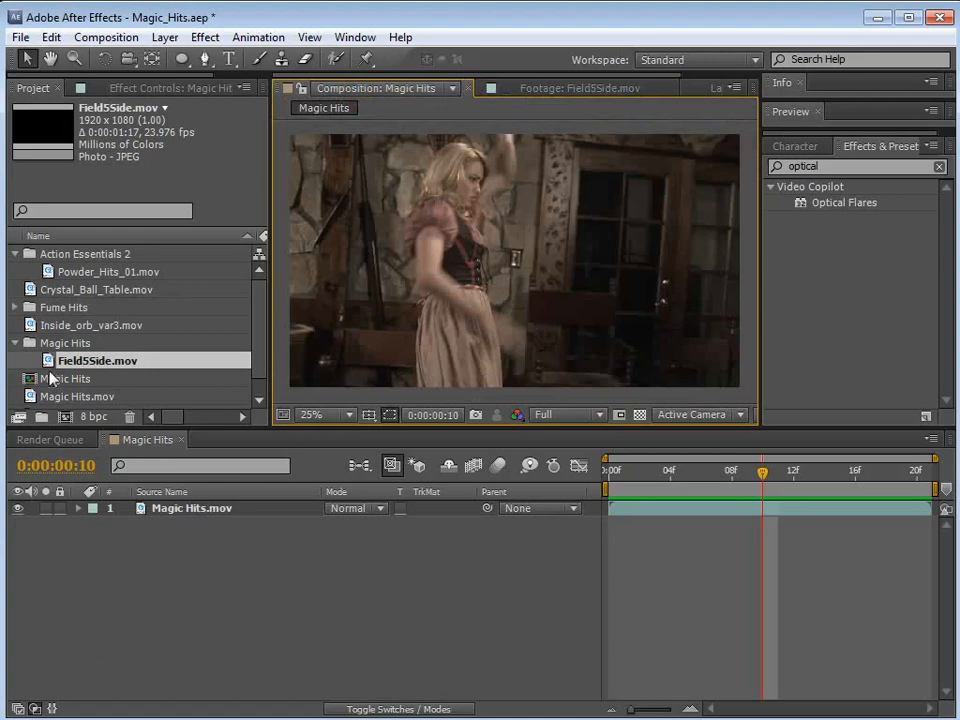
{"action": "left_click_drag", "start_coordinate": [85, 365], "coordinate": [200, 512]}
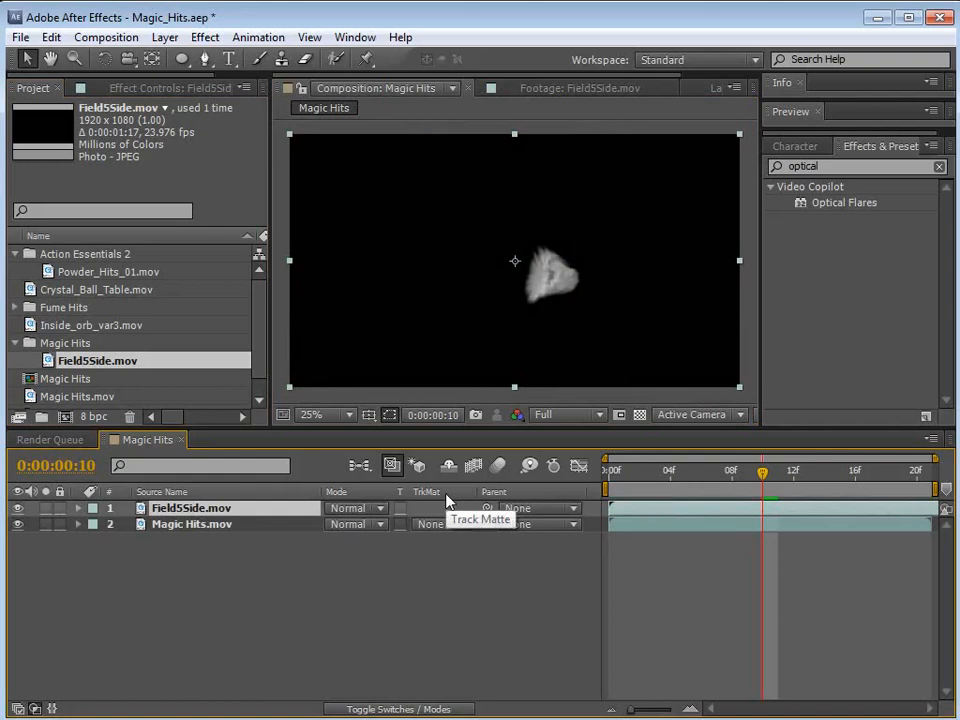
{"action": "left_click_drag", "start_coordinate": [515, 387], "coordinate": [507, 458]}
{"action": "left_click_drag", "start_coordinate": [569, 362], "coordinate": [555, 348]}
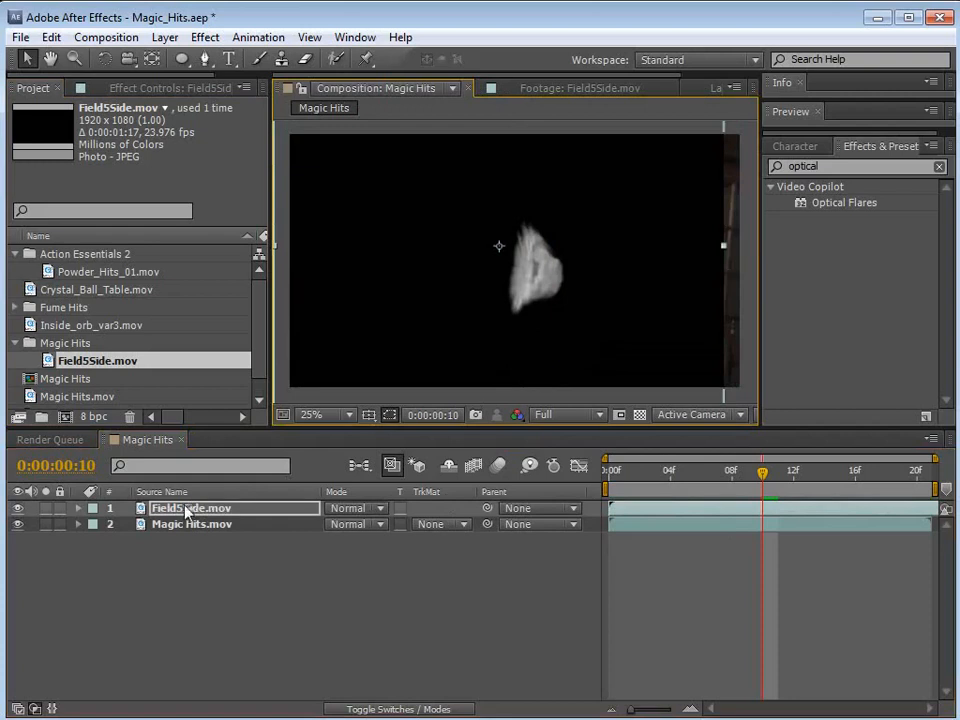
Set the Field5Side.mov layer's blending mode to Add.
{"action": "left_click_drag", "start_coordinate": [223, 429], "coordinate": [223, 351]}
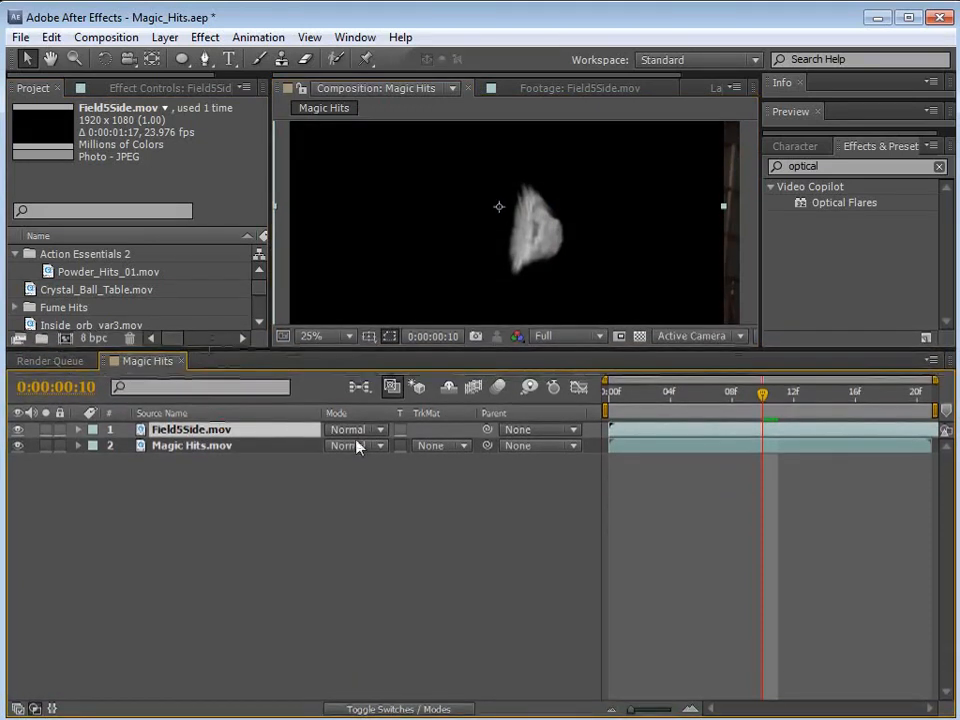
{"action": "left_click", "coordinate": [355, 431]}
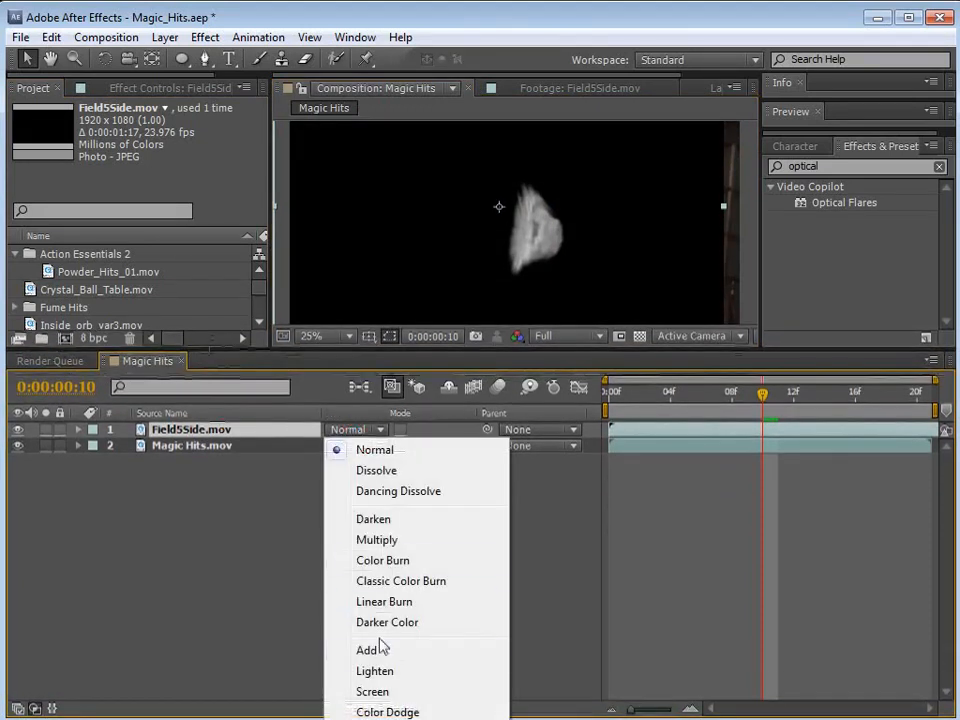
{"action": "left_click", "coordinate": [379, 651]}
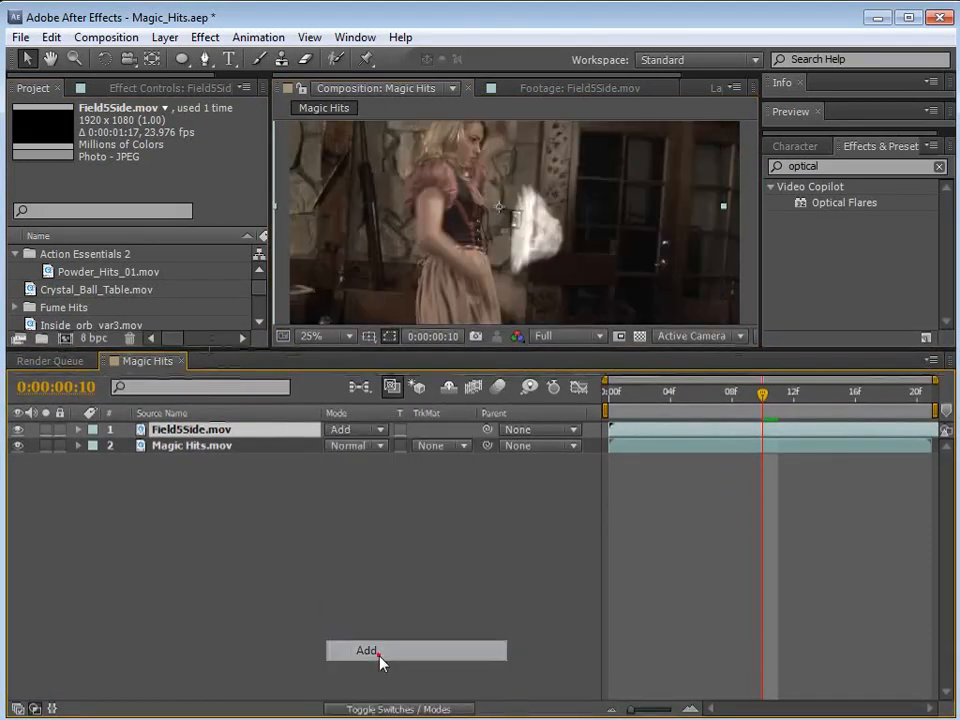
Reposition the smoke near the woman's hands and shift the Field5Side.mov layer in time so it starts at frame 7.
{"action": "left_click", "coordinate": [519, 222]}
{"action": "left_click_drag", "start_coordinate": [427, 350], "coordinate": [427, 470]}
{"action": "mouse_move", "coordinate": [762, 522]}
{"action": "left_mouse_down"}
{"action": "mouse_move", "coordinate": [735, 523]}
{"action": "mouse_move", "coordinate": [800, 537]}
{"action": "mouse_move", "coordinate": [750, 519]}
{"action": "mouse_move", "coordinate": [782, 519]}
{"action": "mouse_move", "coordinate": [768, 525]}
{"action": "left_mouse_up"}
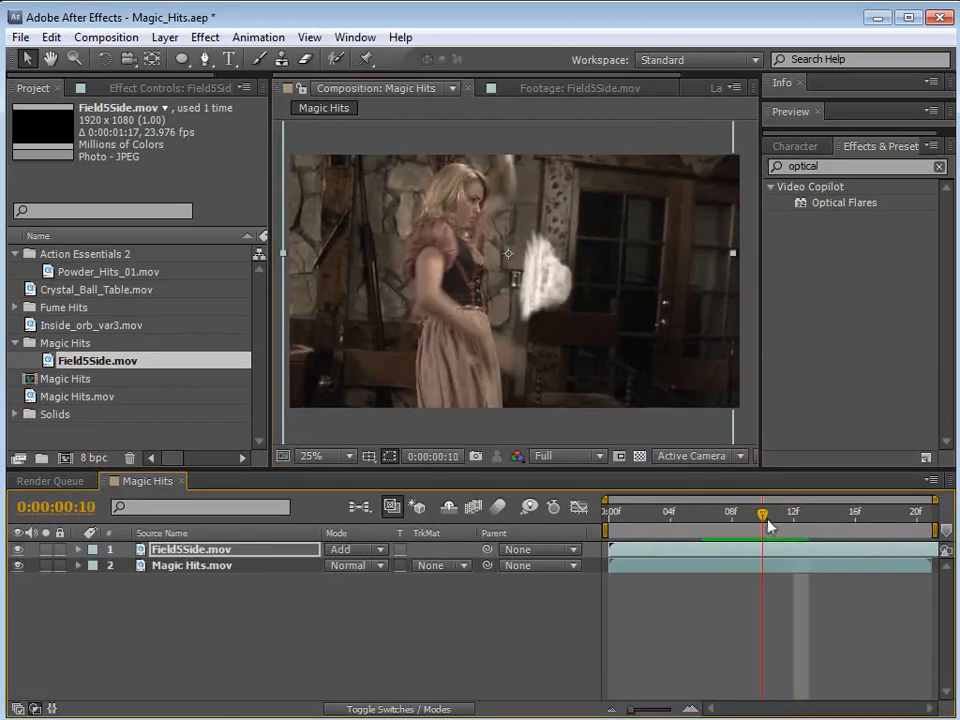
{"action": "left_click_drag", "start_coordinate": [608, 549], "coordinate": [917, 548]}
Scale the Field5Side.mov layer up in width and height and place the smoke shield around the front of the woman.
{"action": "key", "text": "comma"}
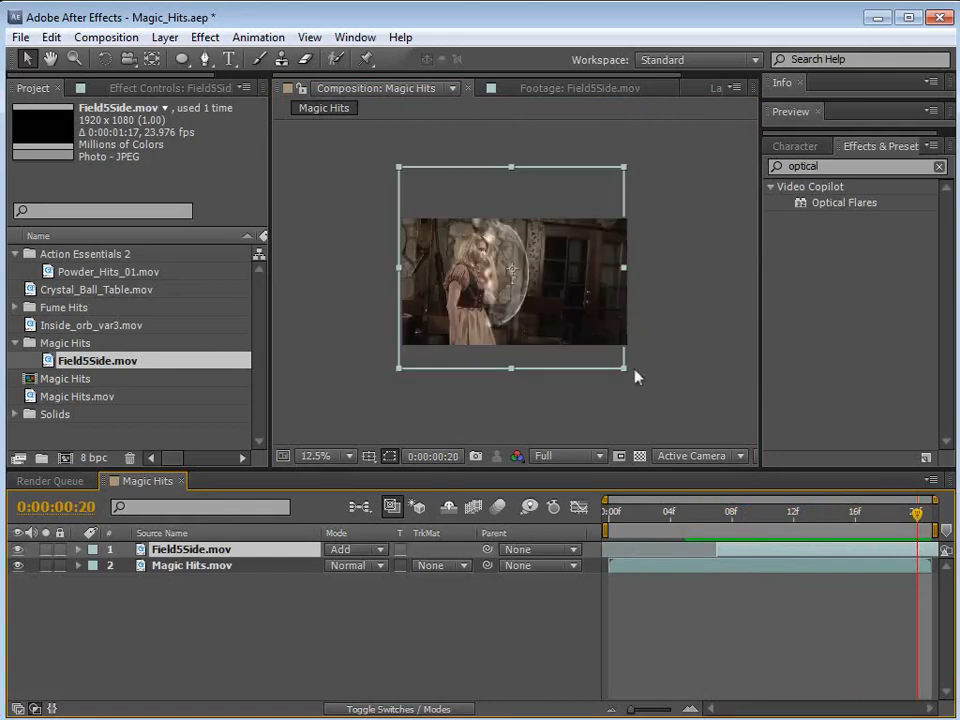
{"action": "left_click_drag", "start_coordinate": [624, 372], "coordinate": [656, 424]}
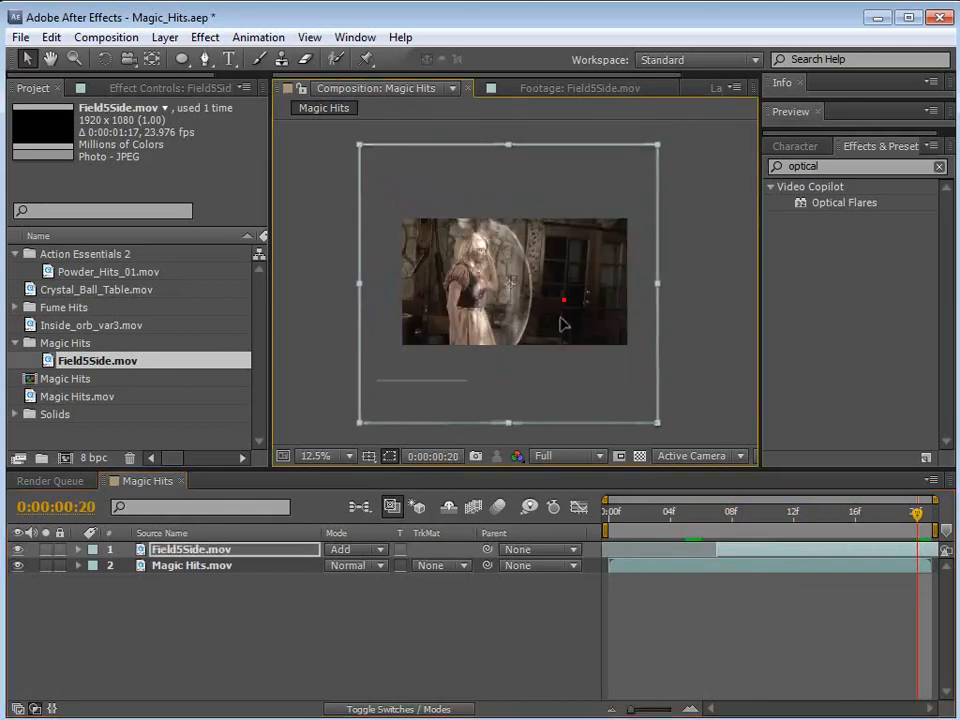
{"action": "key", "text": "period"}
{"action": "left_click_drag", "start_coordinate": [738, 514], "coordinate": [917, 531]}
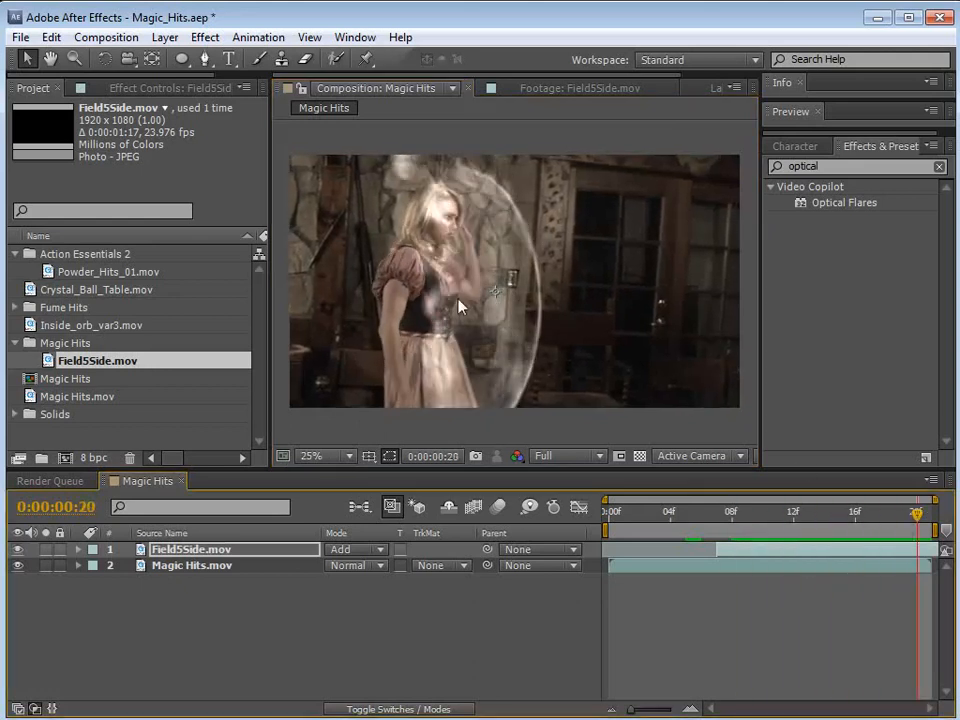
{"action": "key", "text": "comma"}
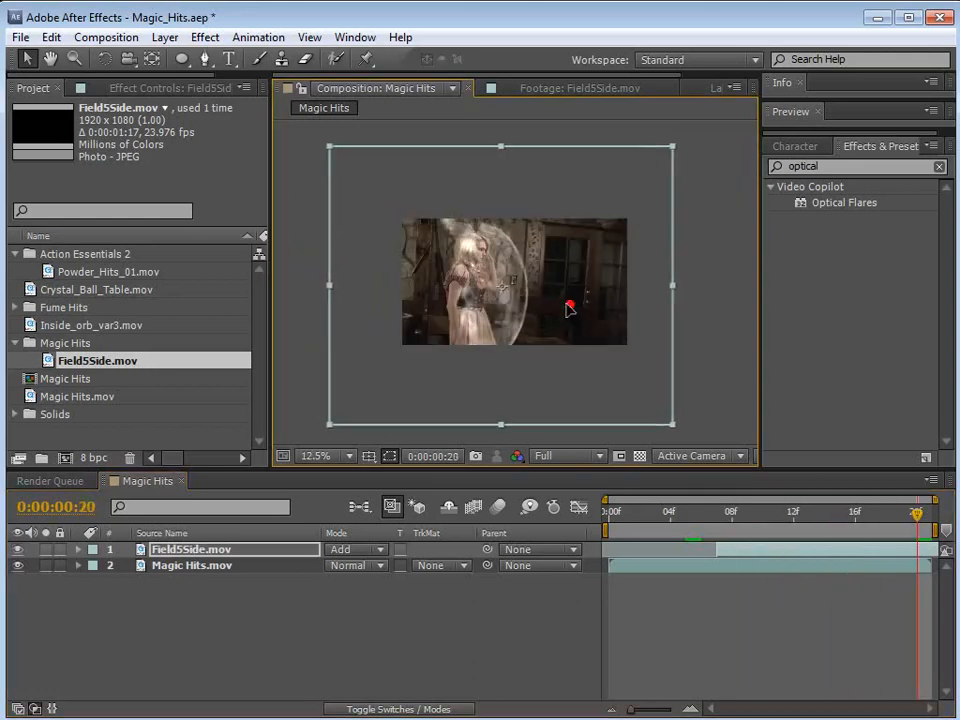
{"action": "key", "text": "period"}
Check the shield between frames 8 and 16, move it farther in front of the woman and rotate it slightly.
{"action": "left_click", "coordinate": [731, 512]}
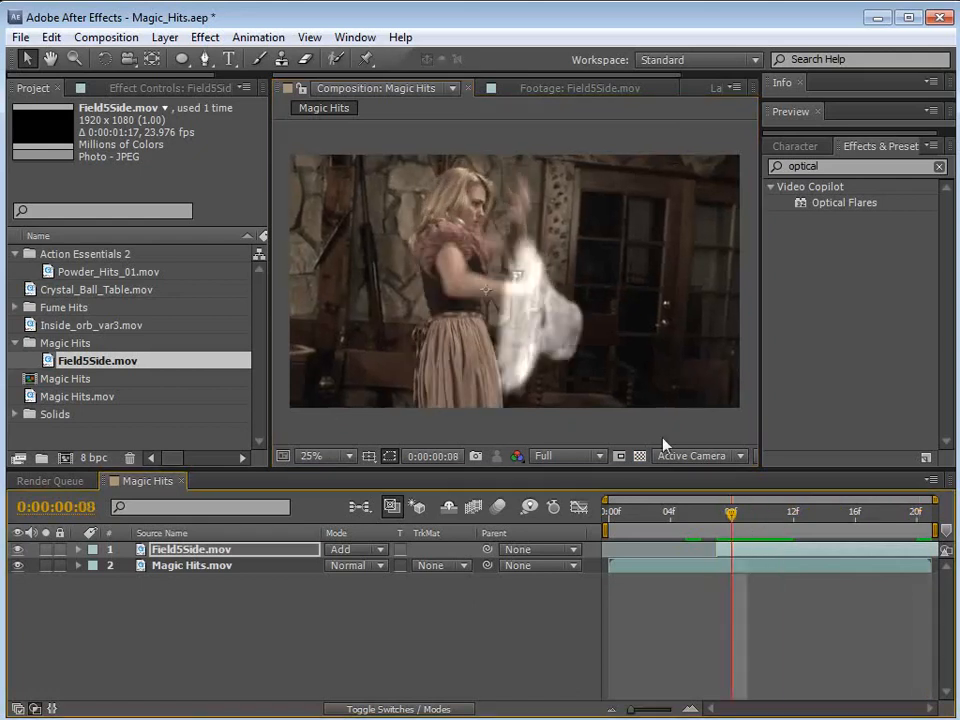
{"action": "left_click_drag", "start_coordinate": [688, 510], "coordinate": [856, 539]}
{"action": "left_click_drag", "start_coordinate": [476, 298], "coordinate": [488, 302]}
{"action": "key", "text": "w"}
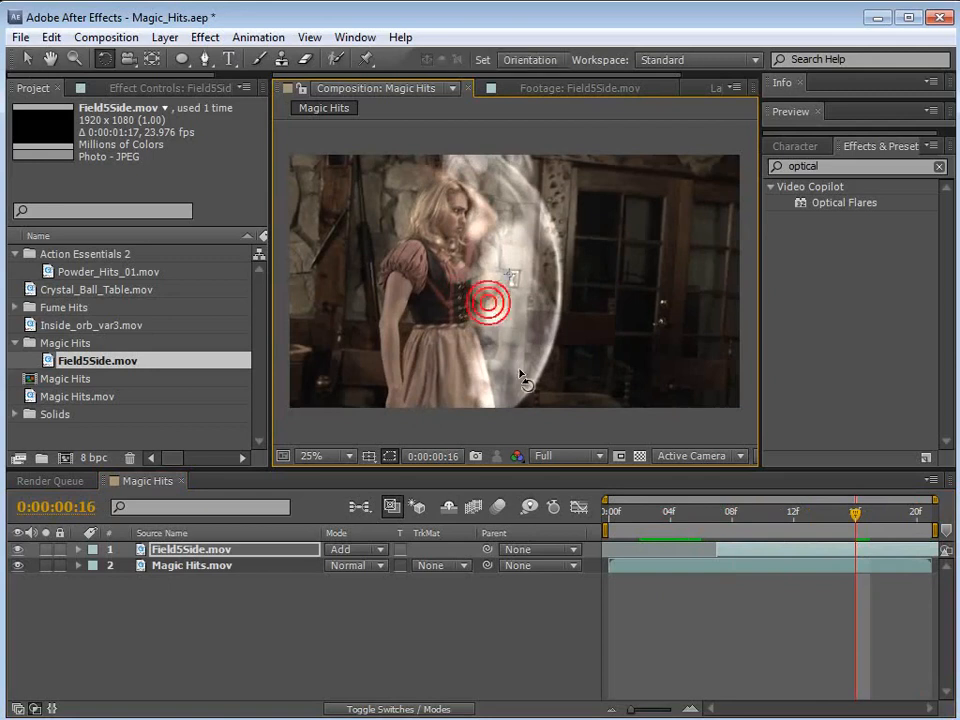
Set the Field5Side.mov layer's opacity to 70% and check the shield up to frame 19.
{"action": "left_click_drag", "start_coordinate": [714, 529], "coordinate": [793, 521]}
{"action": "key", "text": "t"}
{"action": "left_click_drag", "start_coordinate": [342, 567], "coordinate": [315, 557]}
{"action": "left_click_drag", "start_coordinate": [672, 528], "coordinate": [901, 545]}
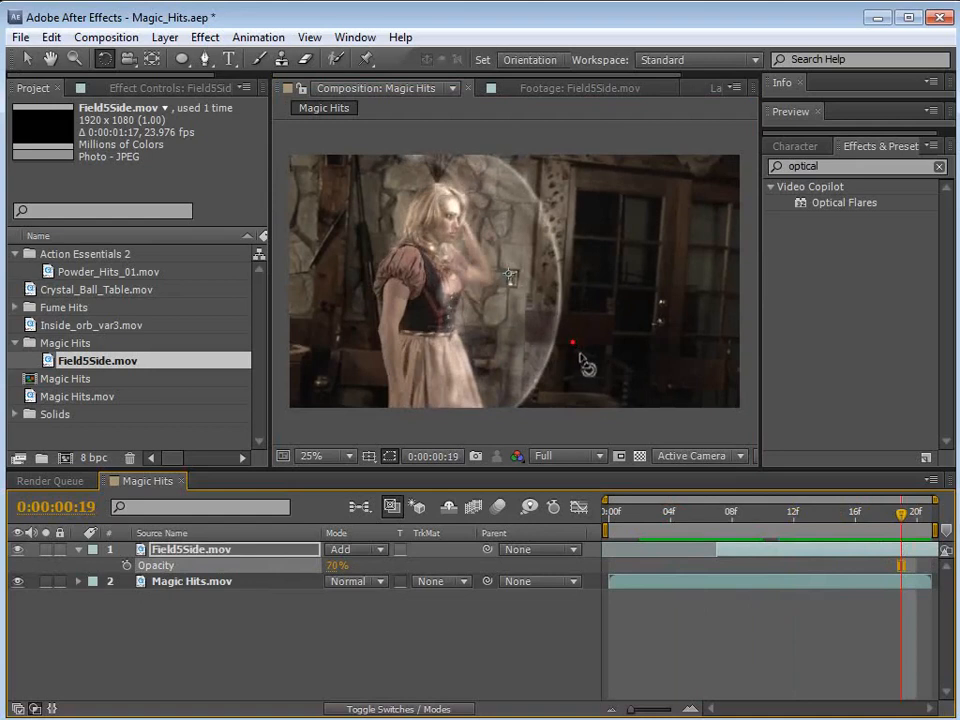
Fine-tune the shield's rotation and position at frame 19, and check its placement at frame 12.
{"action": "left_click_drag", "start_coordinate": [578, 354], "coordinate": [562, 329]}
{"action": "key", "text": "v"}
{"action": "left_click_drag", "start_coordinate": [489, 229], "coordinate": [491, 228]}
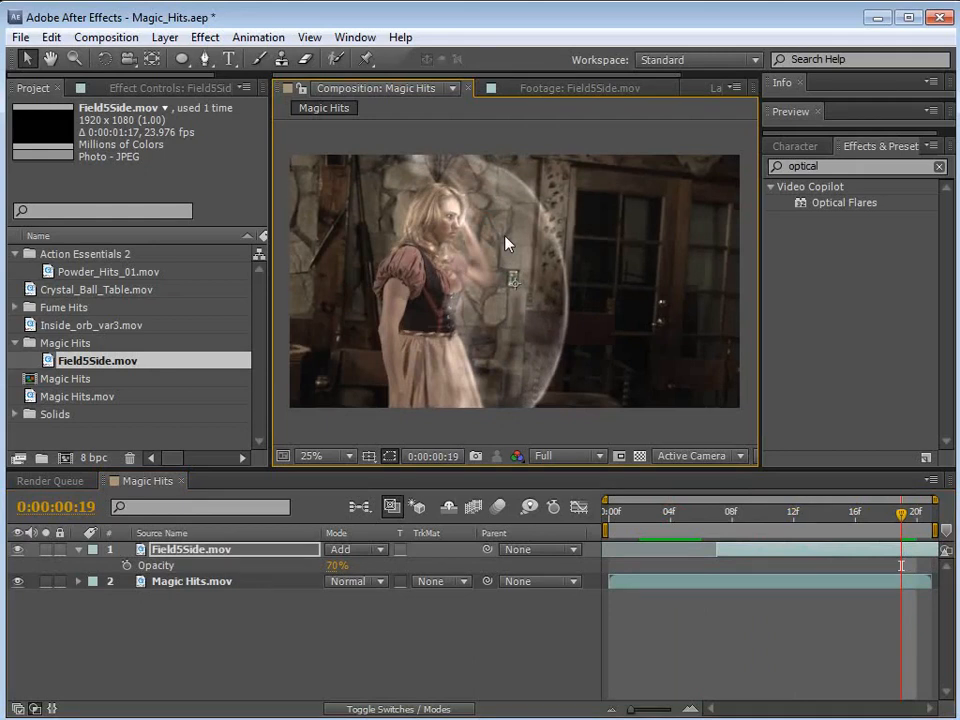
{"action": "left_click_drag", "start_coordinate": [662, 514], "coordinate": [793, 532]}
{"action": "left_click", "coordinate": [550, 317]}
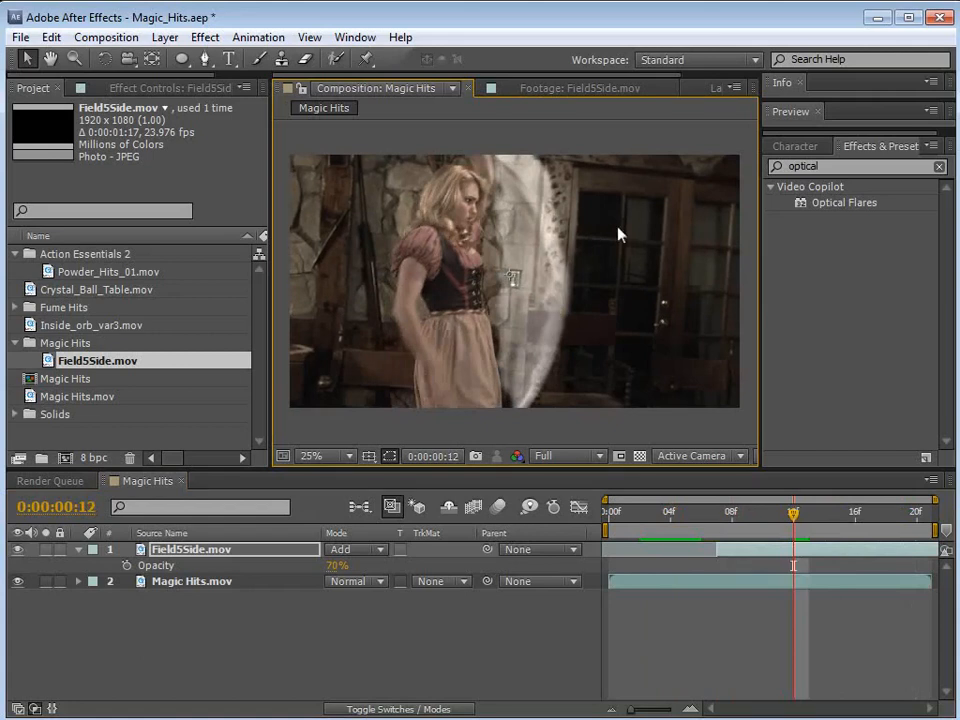
Open Powder_Hits_01.mov from the Action Essentials 2 folder and scrub through the powder burst.
{"action": "left_click", "coordinate": [101, 271]}
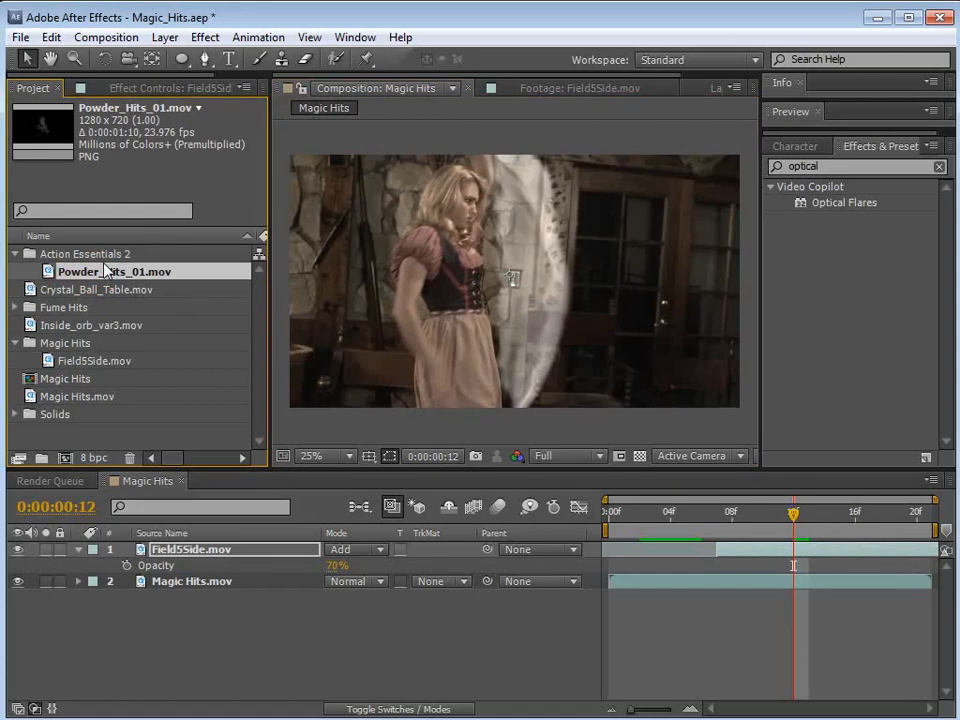
{"action": "left_click", "coordinate": [100, 254]}
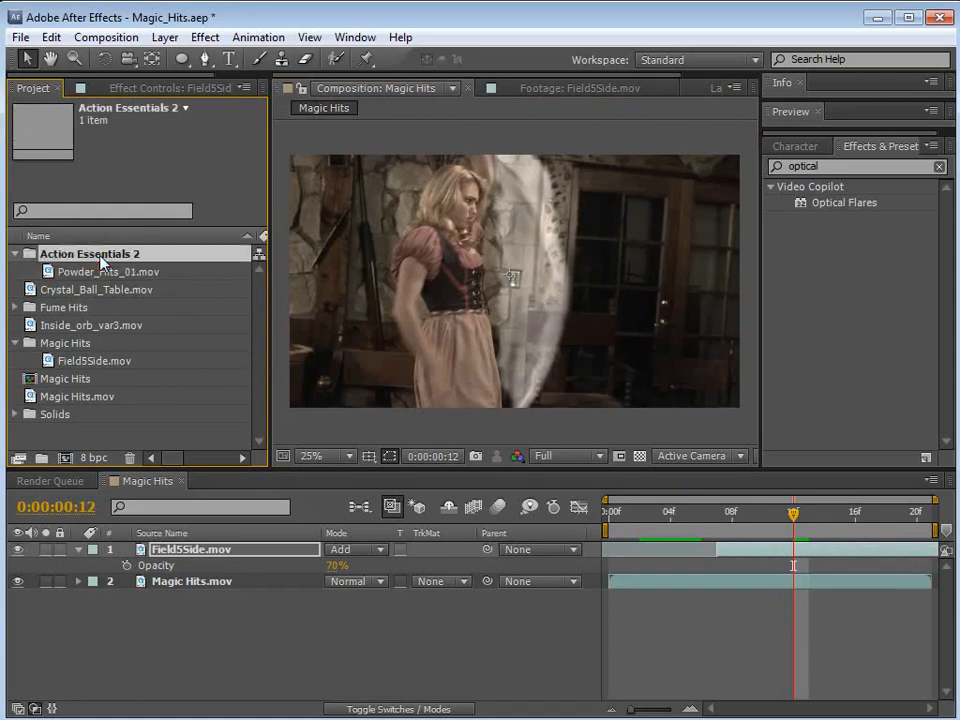
{"action": "left_click", "coordinate": [101, 271]}
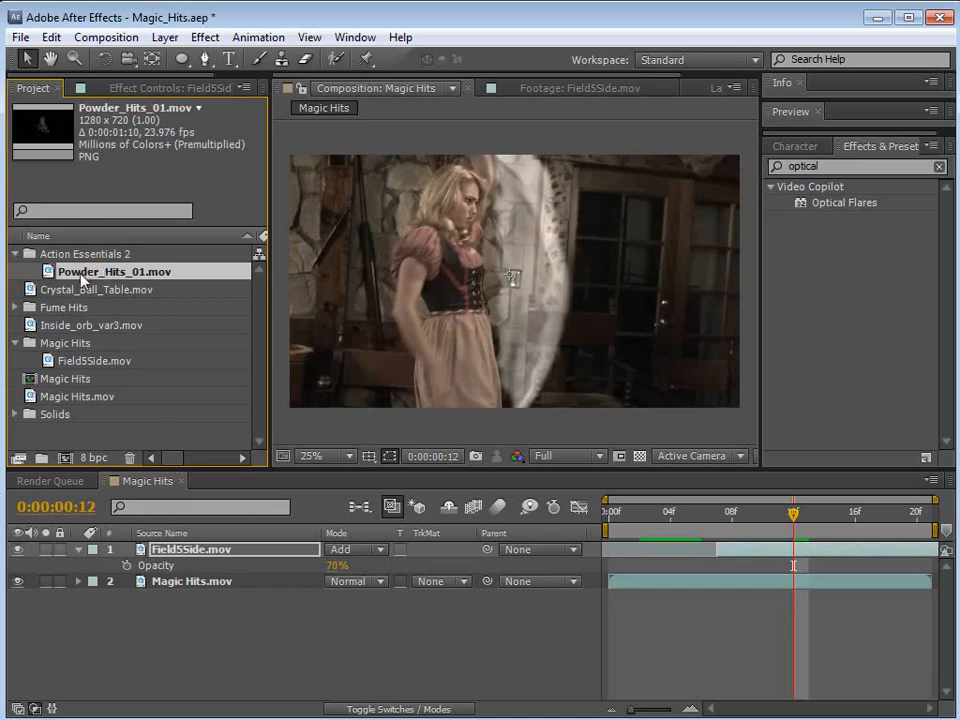
{"action": "double_click", "coordinate": [82, 274]}
{"action": "left_click_drag", "start_coordinate": [320, 424], "coordinate": [432, 424]}
{"action": "left_click", "coordinate": [356, 89]}
Add Powder_Hits_01.mov as the top layer starting at frame 11, place it on the shield's outer edge and preview the composition.
{"action": "left_click_drag", "start_coordinate": [95, 281], "coordinate": [758, 545]}
{"action": "left_click_drag", "start_coordinate": [518, 288], "coordinate": [559, 289]}
{"action": "left_click_drag", "start_coordinate": [770, 550], "coordinate": [815, 555]}
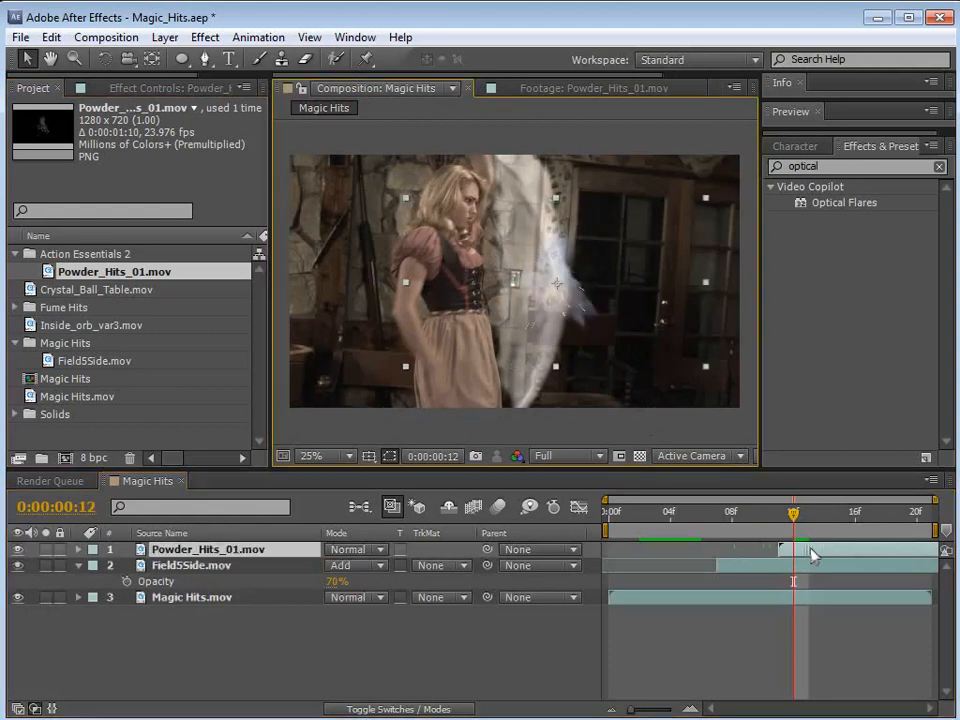
{"action": "key", "text": "KP_0"}
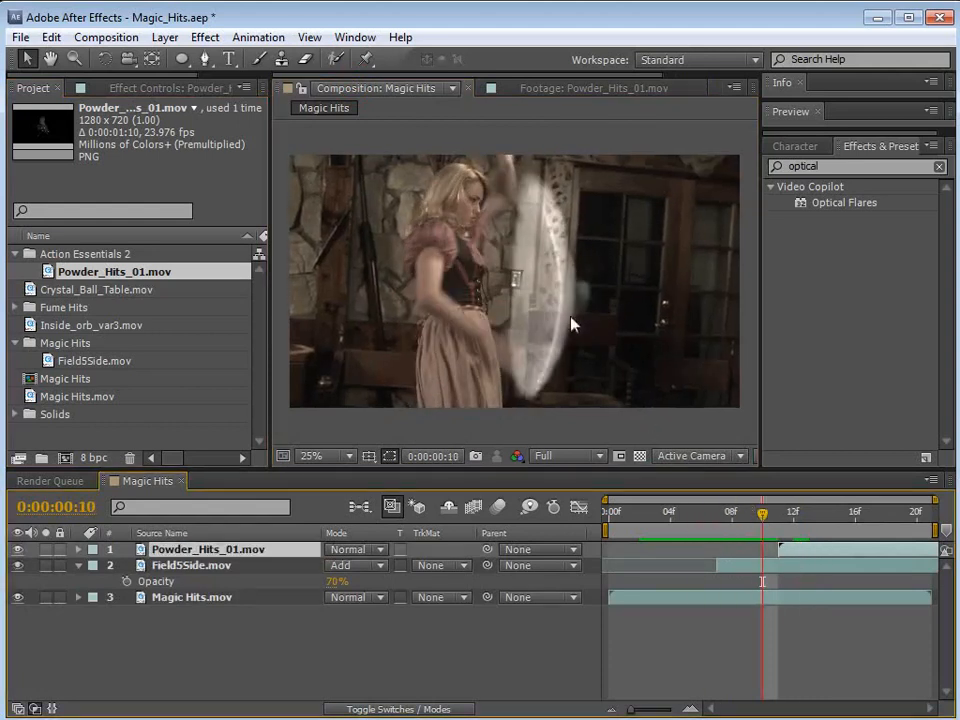
Shift Field5Side.mov to start at frame 6, trim Powder_Hits_01.mov to begin at frame 10, and nudge the powder on the shield edge.
{"action": "mouse_move", "coordinate": [784, 567]}
{"action": "left_mouse_down"}
{"action": "mouse_move", "coordinate": [773, 568]}
{"action": "mouse_move", "coordinate": [781, 551]}
{"action": "left_mouse_up"}
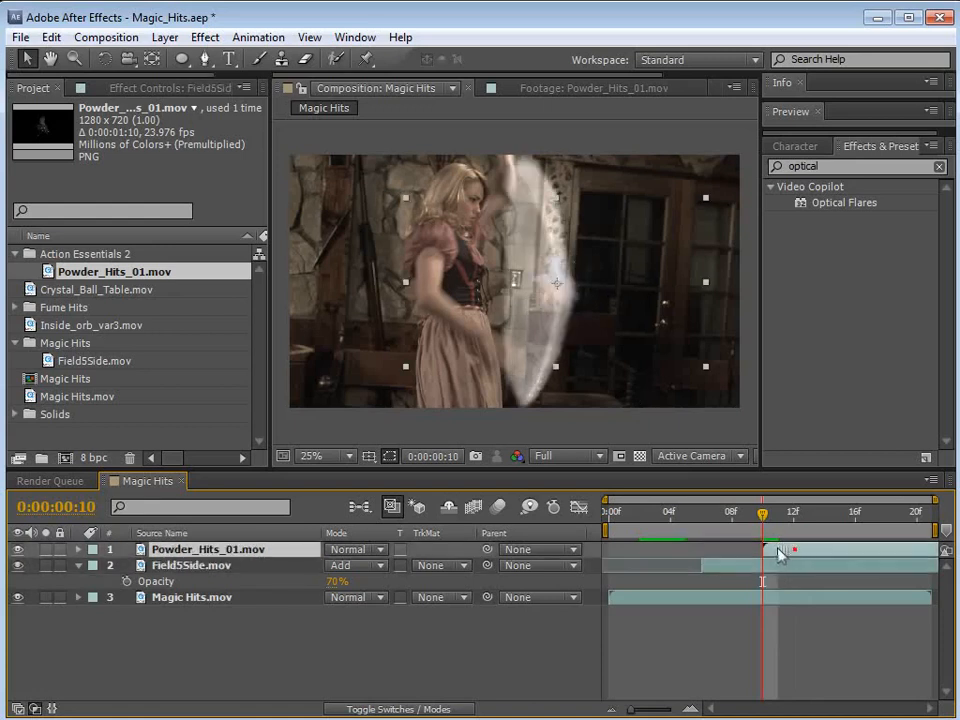
{"action": "left_click_drag", "start_coordinate": [588, 300], "coordinate": [583, 298]}
{"action": "left_click_drag", "start_coordinate": [785, 551], "coordinate": [771, 549]}
{"action": "left_click_drag", "start_coordinate": [761, 515], "coordinate": [825, 527]}
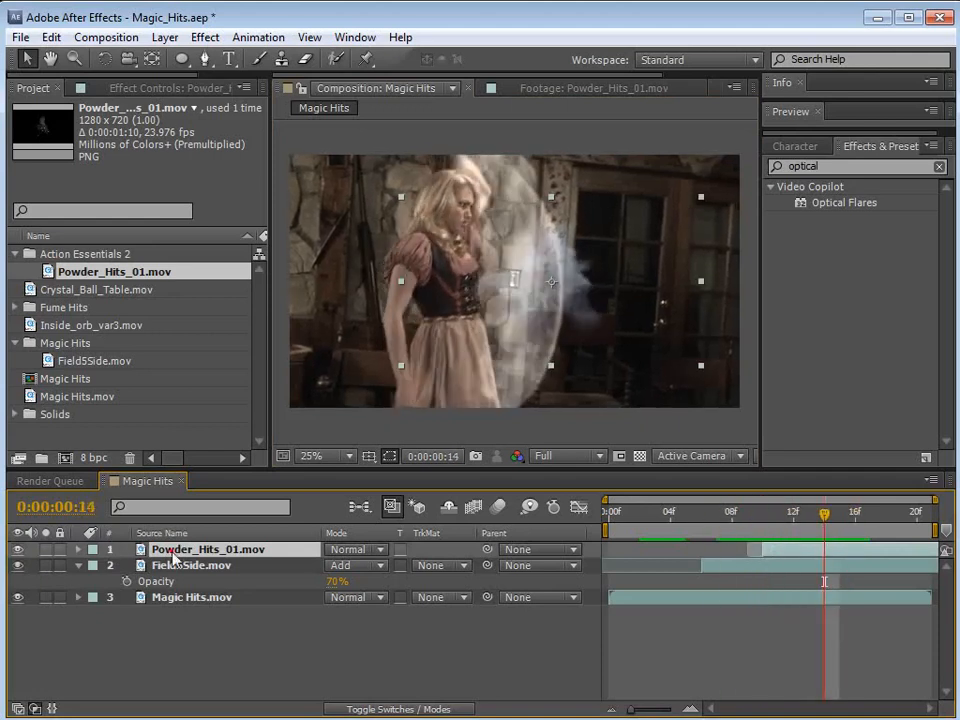
Scale the Powder_Hits_01.mov layer to 134.5, 143.1%, reposition it on the shield's outer edge and check the effect back to frame 7.
{"action": "key", "text": "s"}
{"action": "left_click_drag", "start_coordinate": [350, 566], "coordinate": [574, 296]}
{"action": "left_click_drag", "start_coordinate": [770, 515], "coordinate": [796, 538]}
{"action": "left_click_drag", "start_coordinate": [606, 316], "coordinate": [608, 319]}
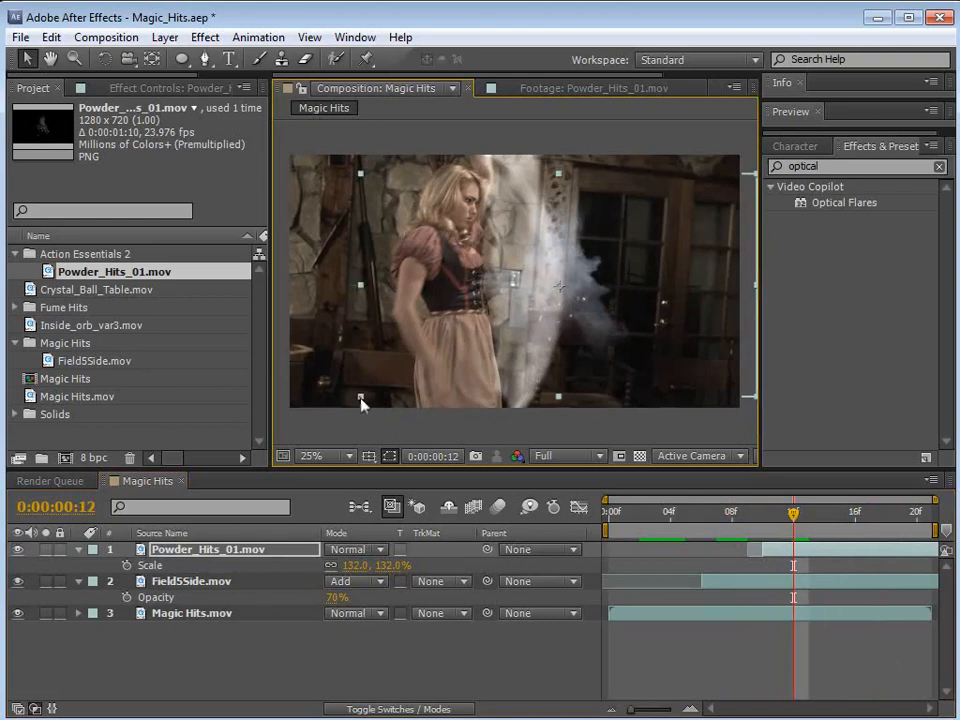
{"action": "left_click_drag", "start_coordinate": [362, 402], "coordinate": [358, 408]}
{"action": "left_click_drag", "start_coordinate": [795, 515], "coordinate": [712, 550]}
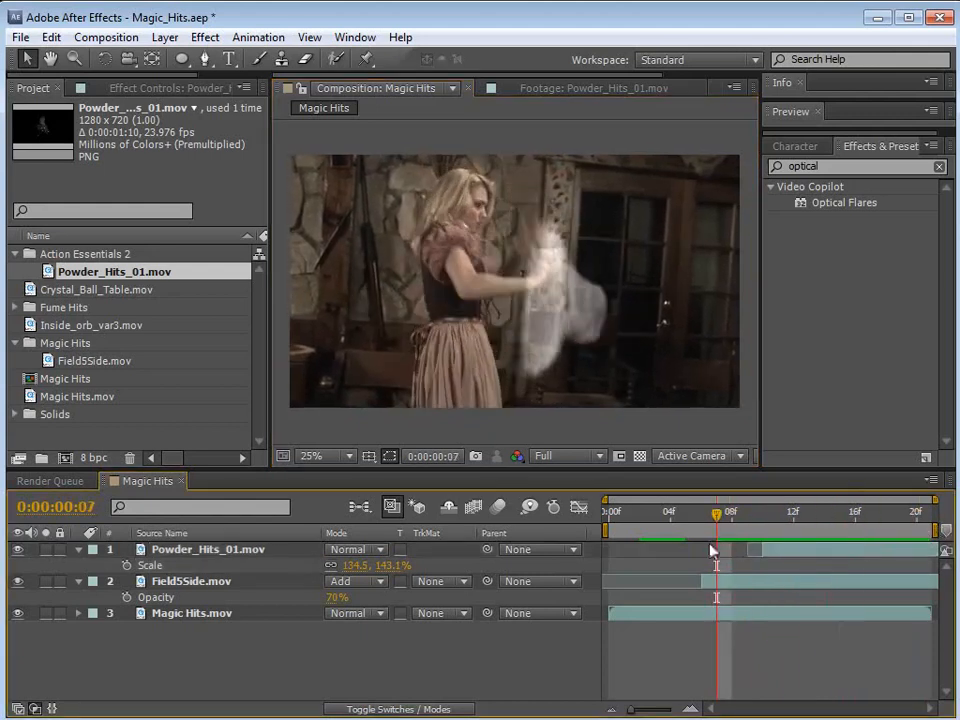
Switch to the Demon Cam reference clip, examine the powder burst around the shield, and return to After Effects.
{"action": "key", "text": "alt+Tab"}
{"action": "left_click_drag", "start_coordinate": [578, 549], "coordinate": [580, 549]}
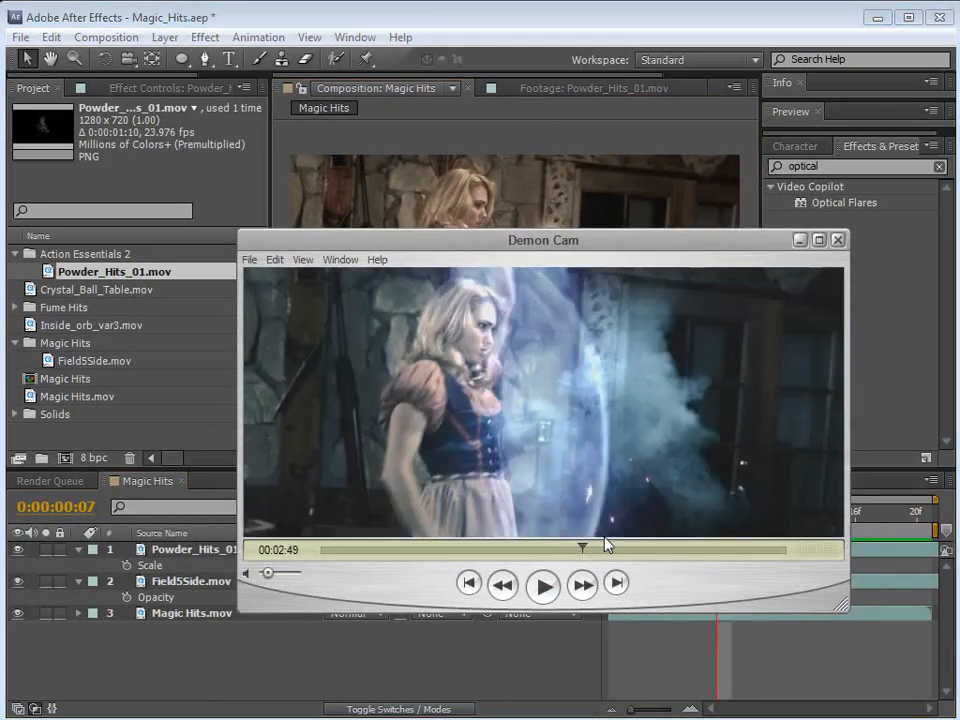
{"action": "left_click", "coordinate": [490, 15]}
Scrub the composition between frames 7 and 14 to examine the timing of the shield and powder hit.
{"action": "left_click", "coordinate": [582, 296]}
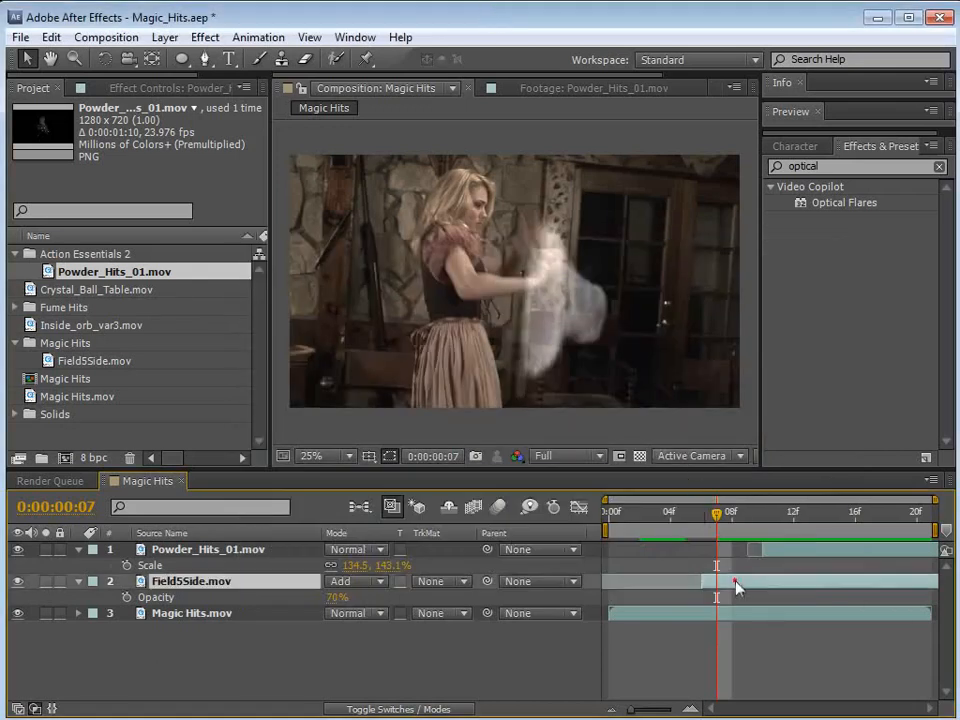
{"action": "left_click", "coordinate": [718, 566]}
{"action": "left_click_drag", "start_coordinate": [705, 535], "coordinate": [791, 537]}
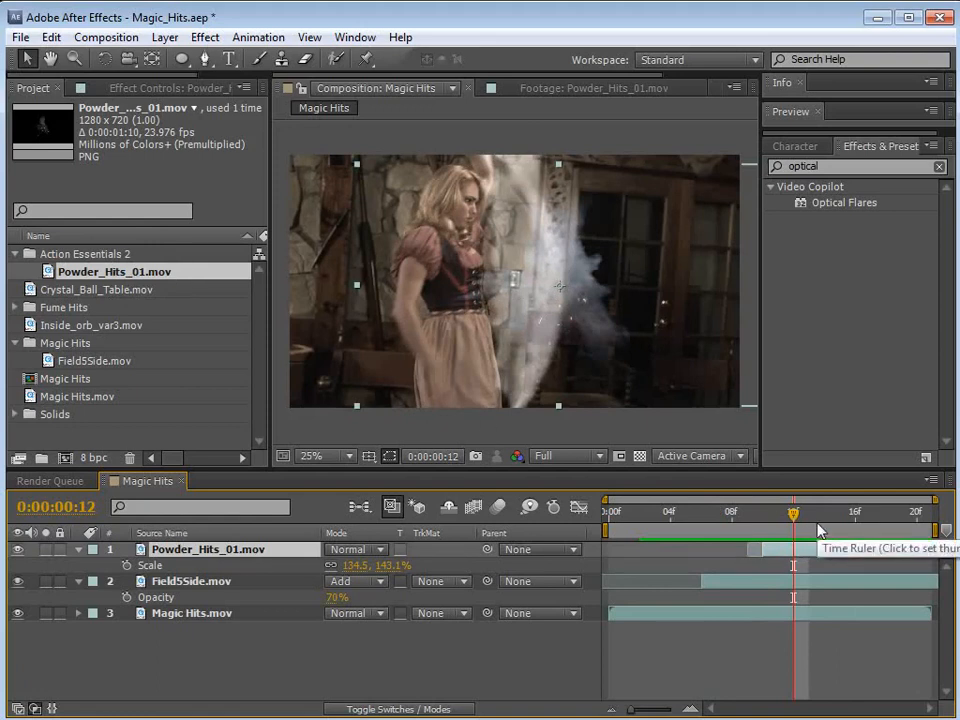
{"action": "left_click_drag", "start_coordinate": [789, 518], "coordinate": [766, 528]}
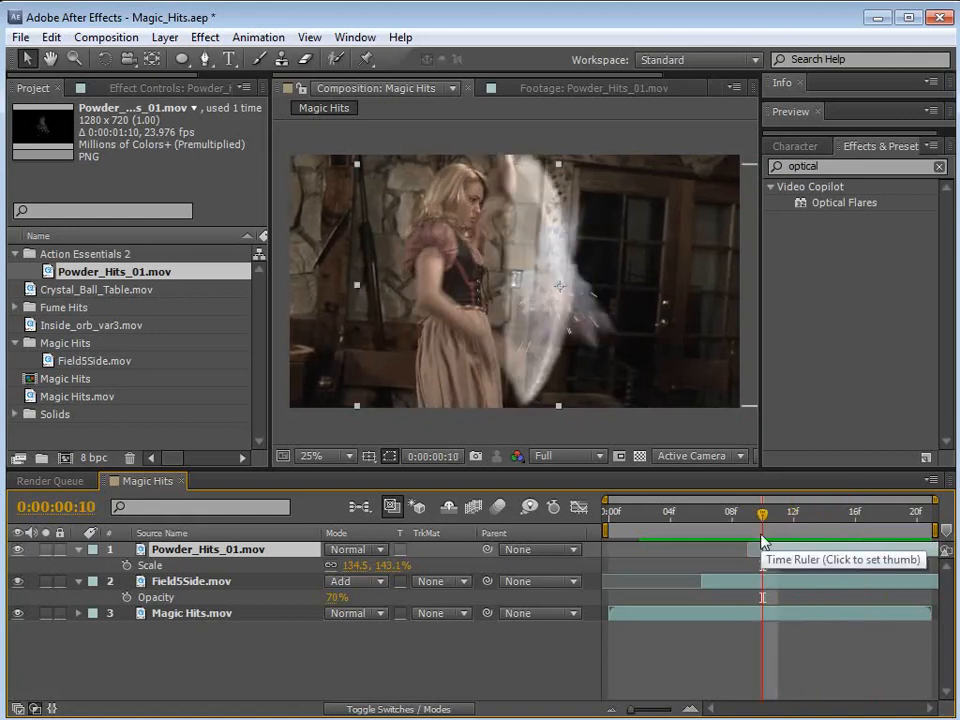
{"action": "left_click_drag", "start_coordinate": [762, 541], "coordinate": [837, 543]}
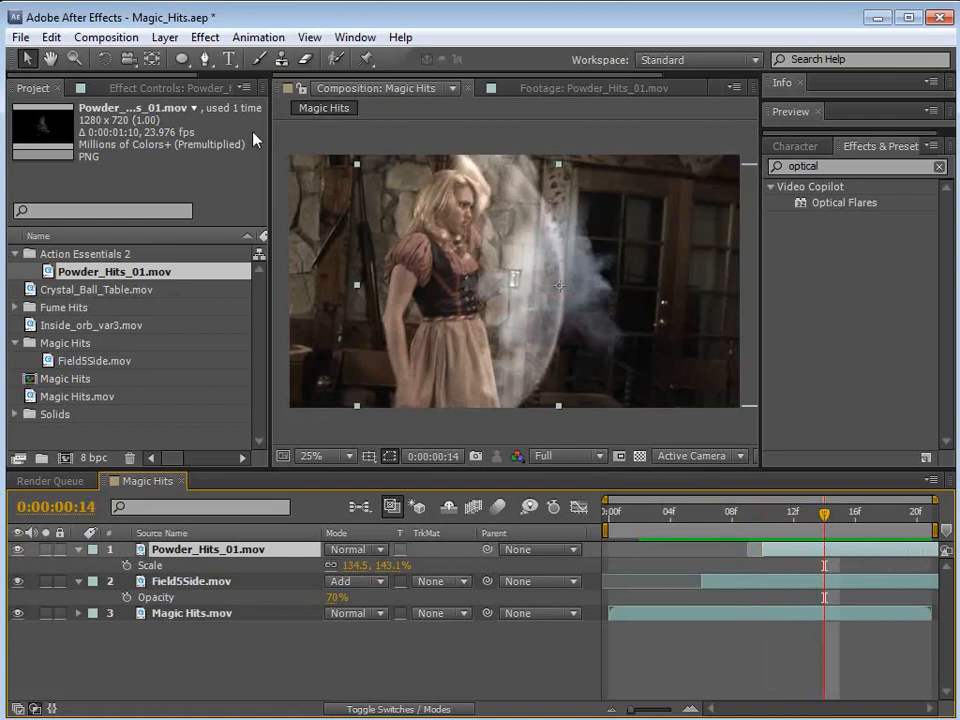
Look over the Optical Flares product page in Firefox and switch back to After Effects.
{"action": "key", "text": "alt+Tab"}
{"action": "left_click_drag", "start_coordinate": [885, 243], "coordinate": [757, 96]}
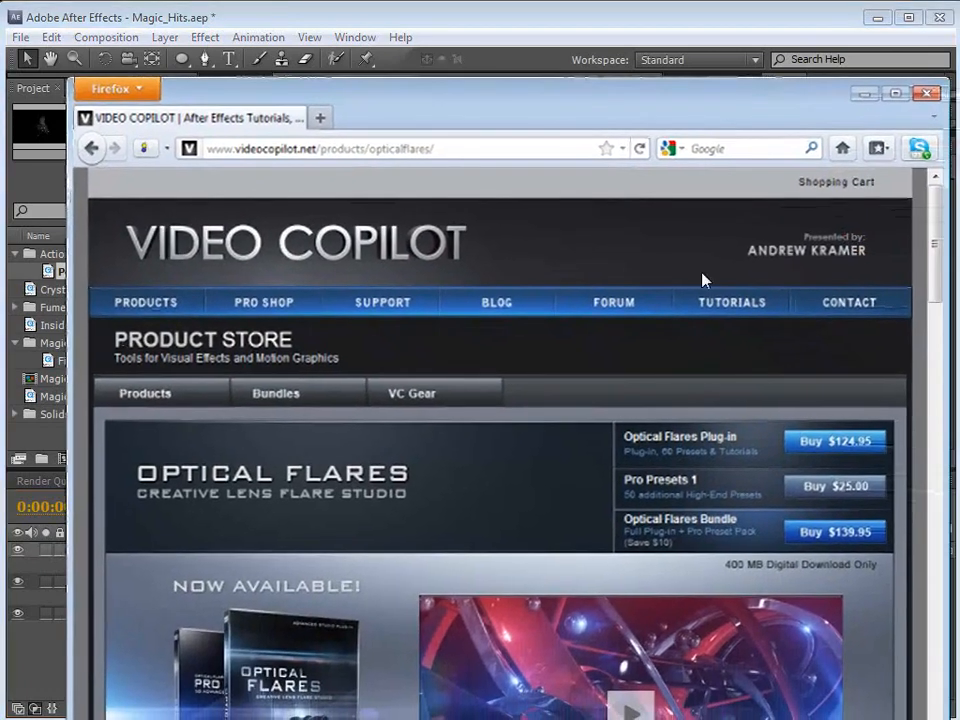
{"action": "scroll", "coordinate": [702, 545], "scroll_direction": "down", "scroll_amount": 2}
{"action": "scroll", "coordinate": [389, 531], "scroll_direction": "down", "scroll_amount": 2}
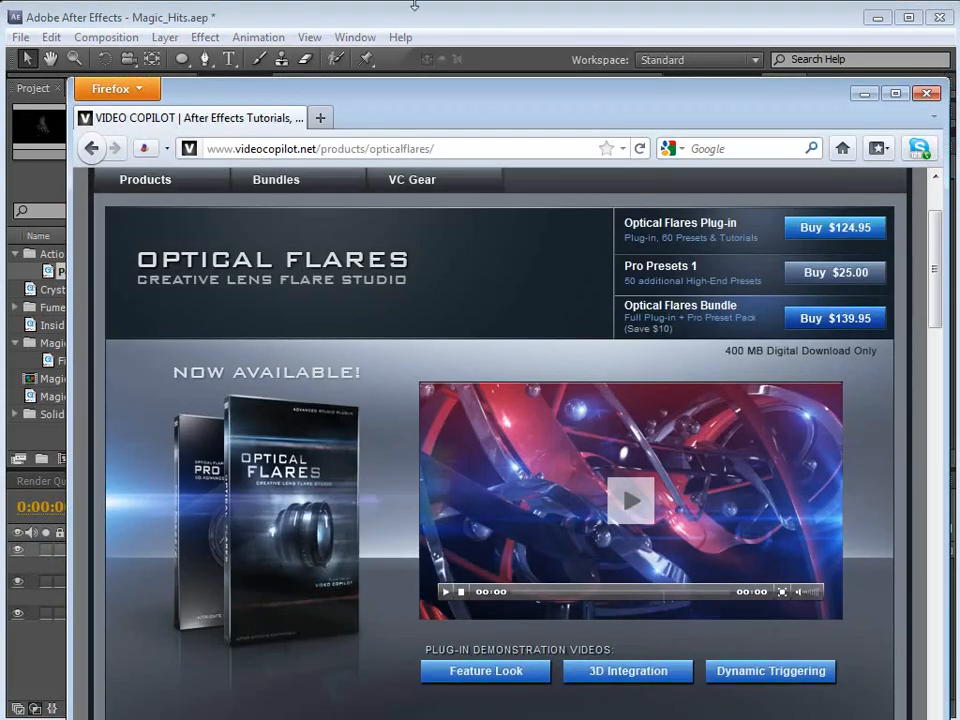
{"action": "left_click", "coordinate": [300, 17]}
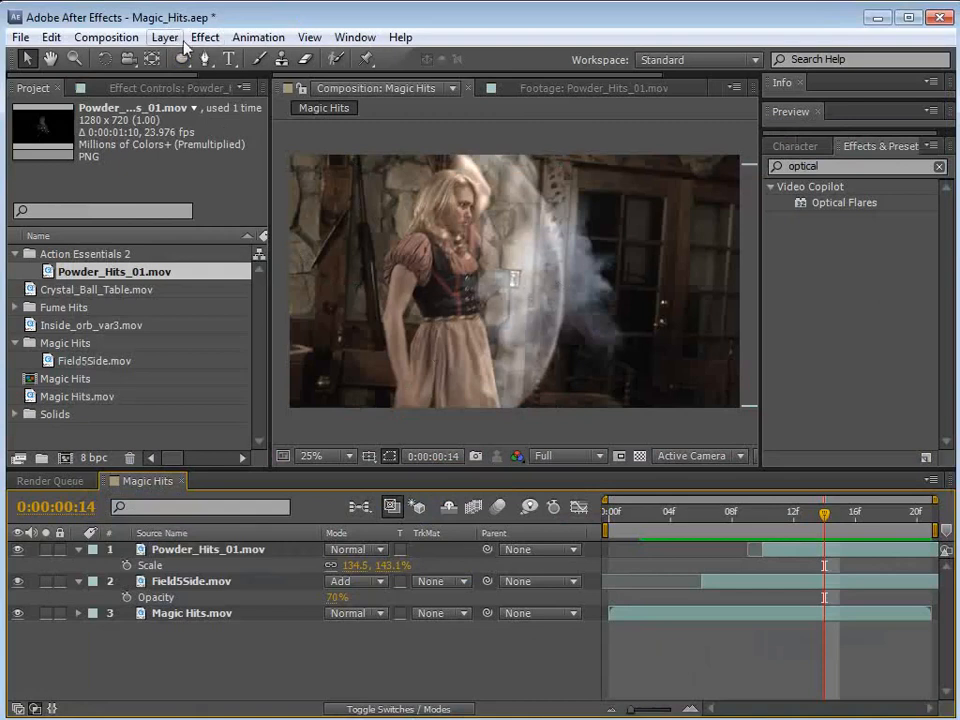
Create a new comp-size gray solid as the top layer of the Magic Hits composition.
{"action": "left_click", "coordinate": [165, 37]}
{"action": "mouse_move", "coordinate": [178, 58]}
{"action": "left_click", "coordinate": [497, 79]}
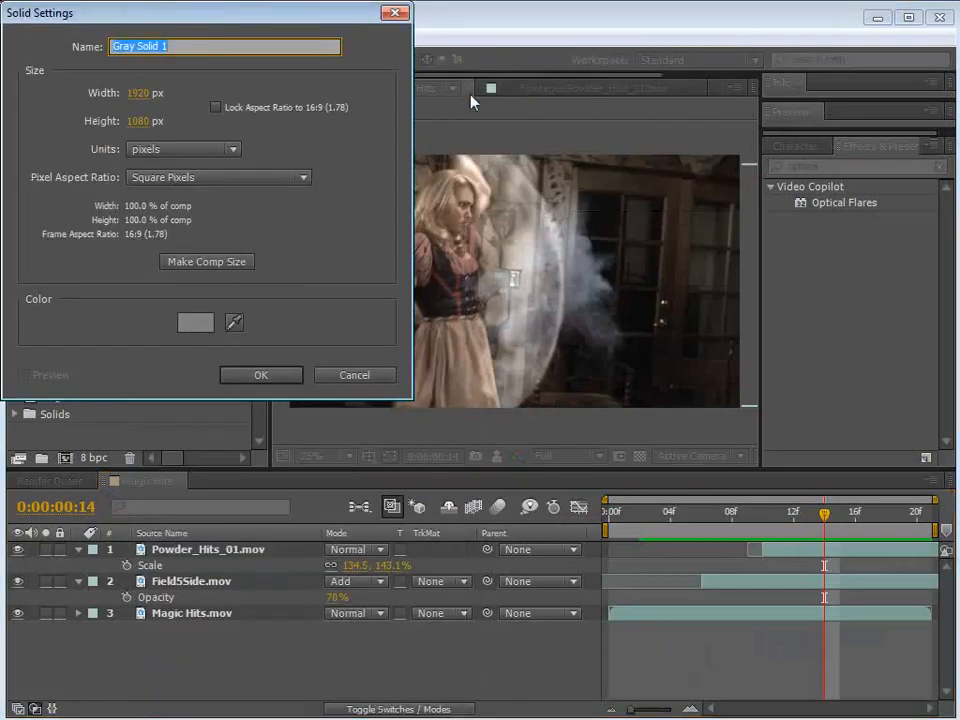
{"action": "left_click", "coordinate": [212, 264]}
{"action": "left_click", "coordinate": [260, 376]}
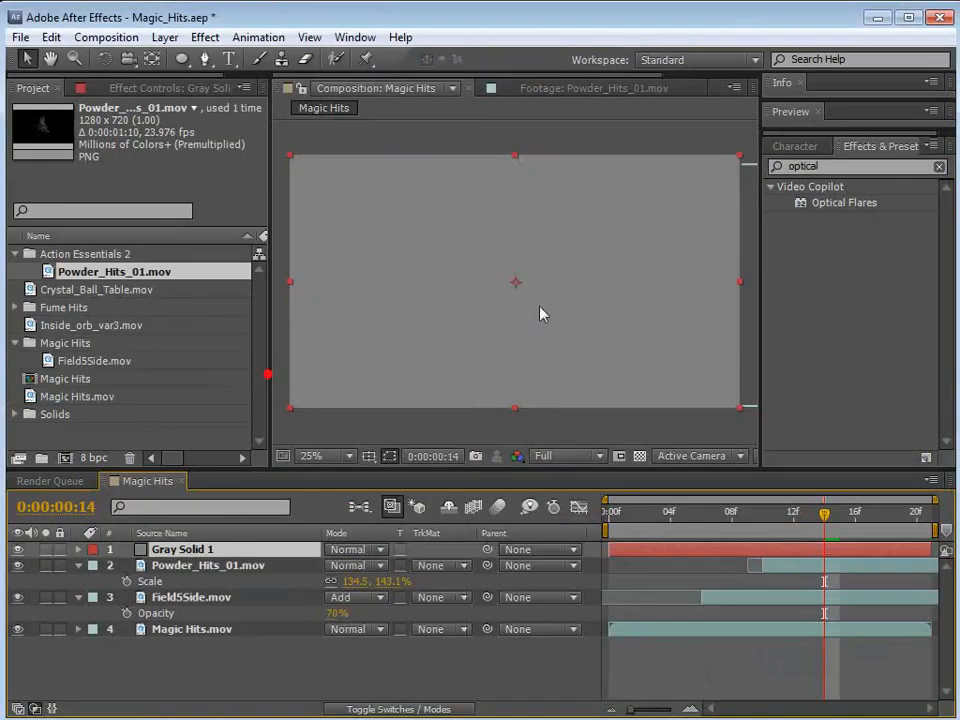
Apply Optical Flares to Gray Solid 1, place the flare at about 1264, 488 and widen the effect settings area.
{"action": "left_click_drag", "start_coordinate": [825, 204], "coordinate": [682, 550]}
{"action": "left_click_drag", "start_coordinate": [421, 245], "coordinate": [586, 270]}
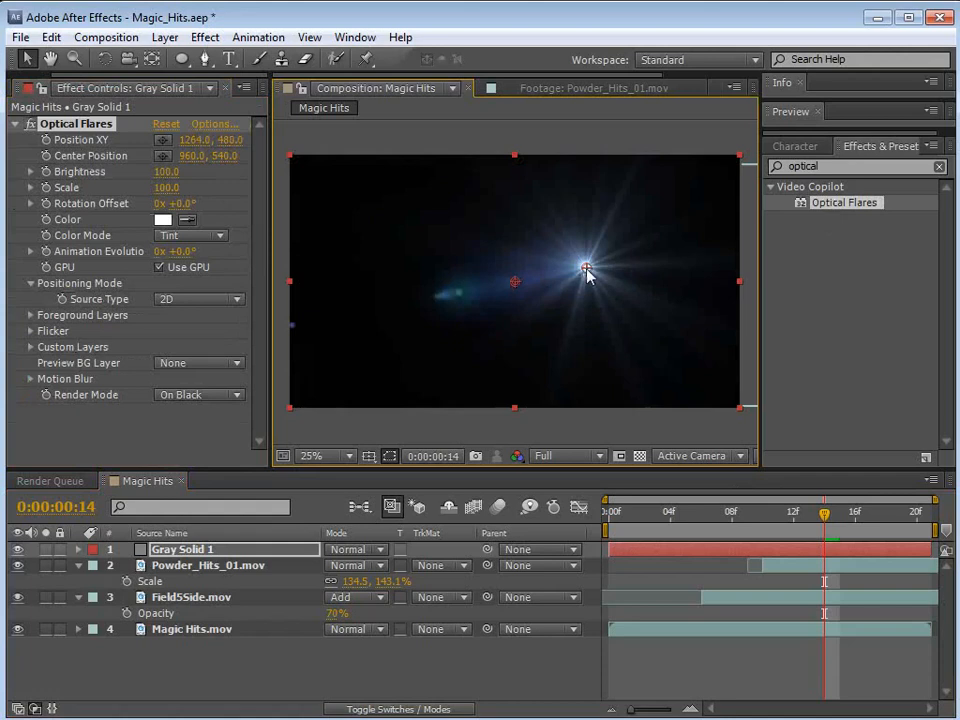
{"action": "left_click_drag", "start_coordinate": [270, 149], "coordinate": [334, 156]}
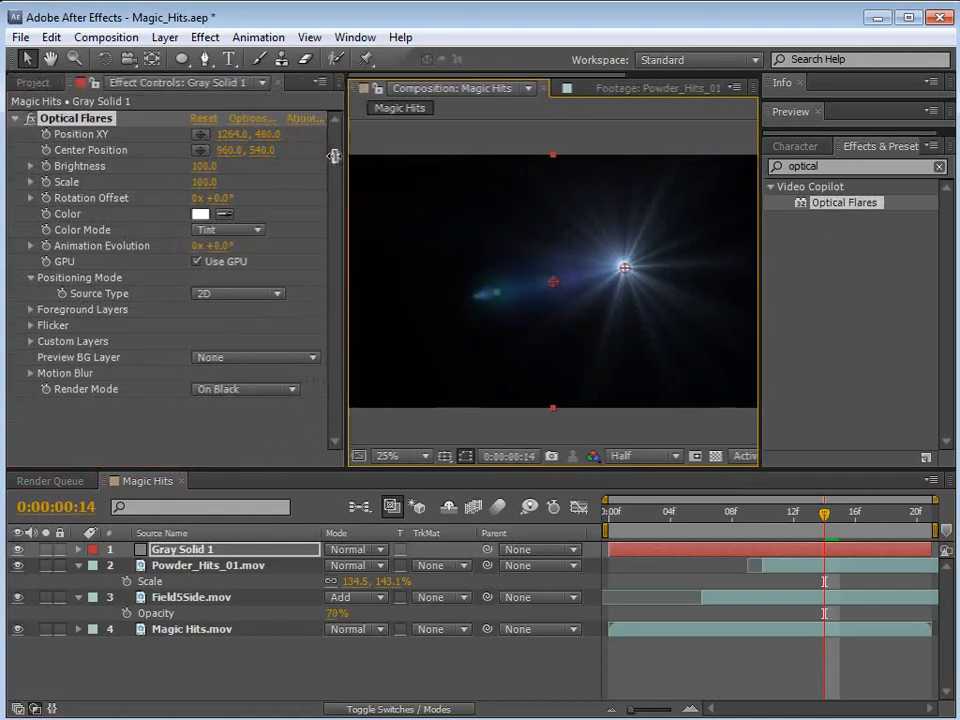
Load the Cool Flare preset from the Motion Graphics presets in the Optical Flares options and preview it in a different flare position.
{"action": "left_click", "coordinate": [248, 121]}
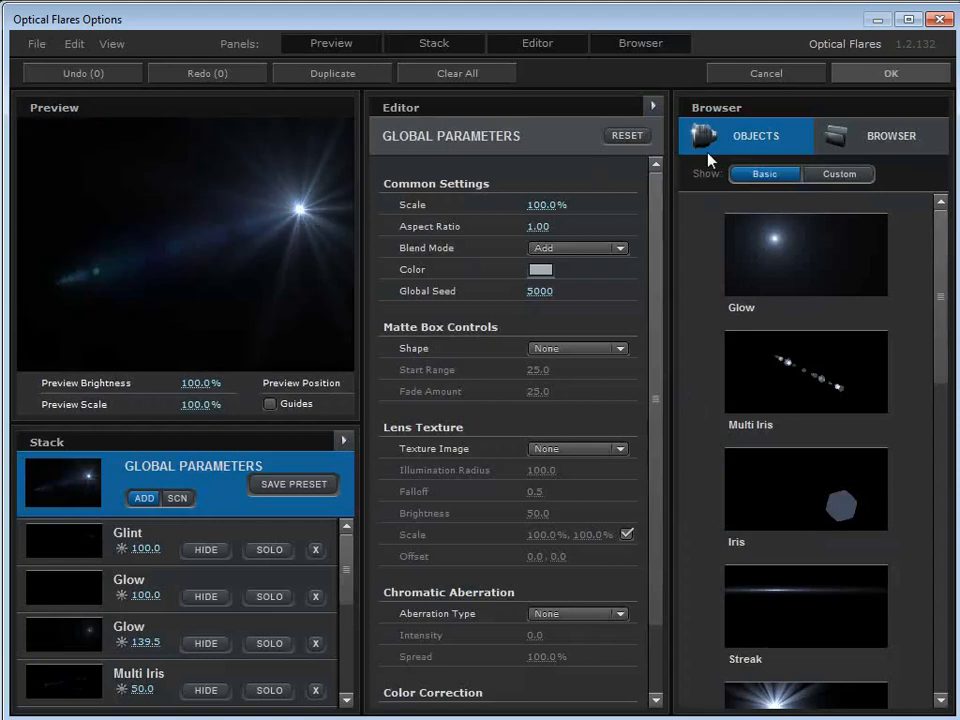
{"action": "left_click", "coordinate": [862, 141]}
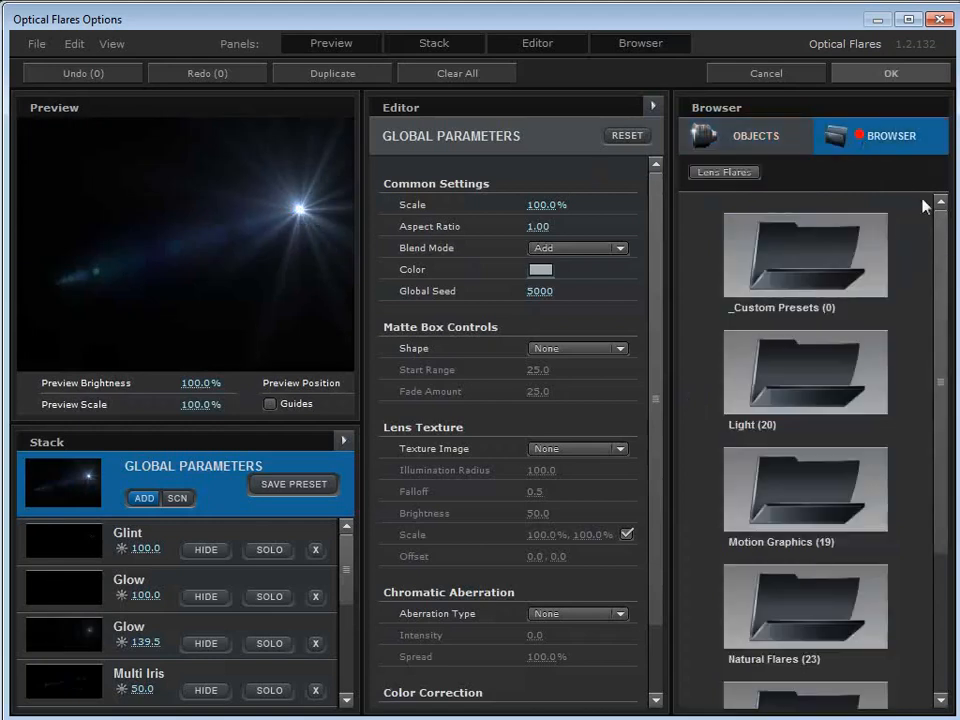
{"action": "left_click_drag", "start_coordinate": [948, 248], "coordinate": [940, 320]}
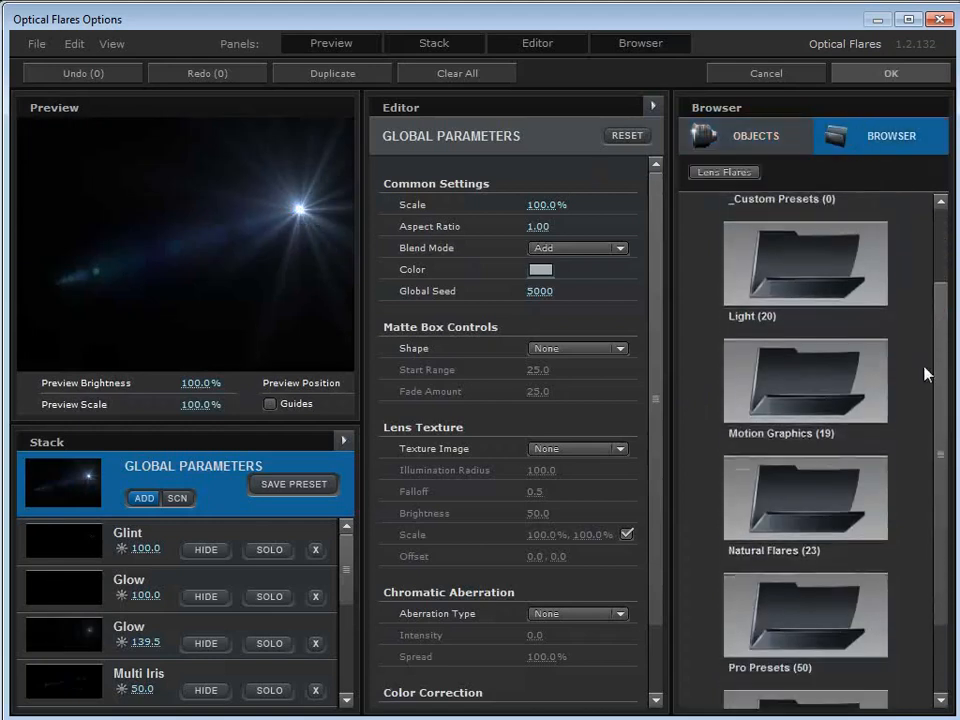
{"action": "double_click", "coordinate": [829, 392]}
{"action": "left_click_drag", "start_coordinate": [943, 240], "coordinate": [938, 346]}
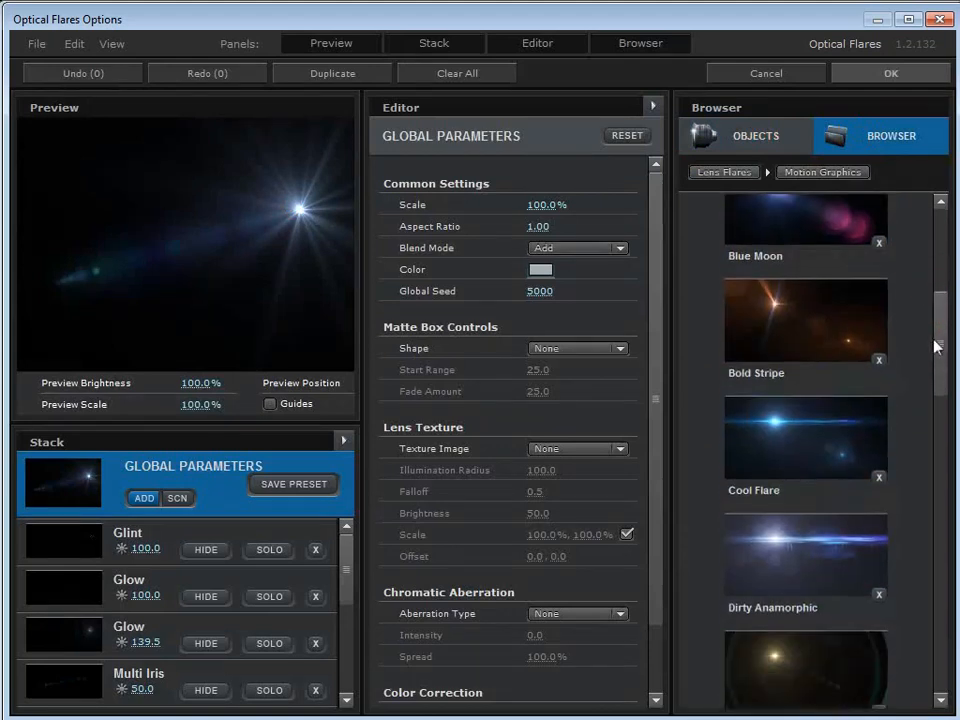
{"action": "left_click", "coordinate": [813, 407]}
{"action": "mouse_move", "coordinate": [225, 247]}
{"action": "left_mouse_down"}
{"action": "mouse_move", "coordinate": [277, 251]}
{"action": "mouse_move", "coordinate": [193, 248]}
{"action": "mouse_move", "coordinate": [262, 252]}
{"action": "mouse_move", "coordinate": [254, 250]}
{"action": "left_mouse_up"}
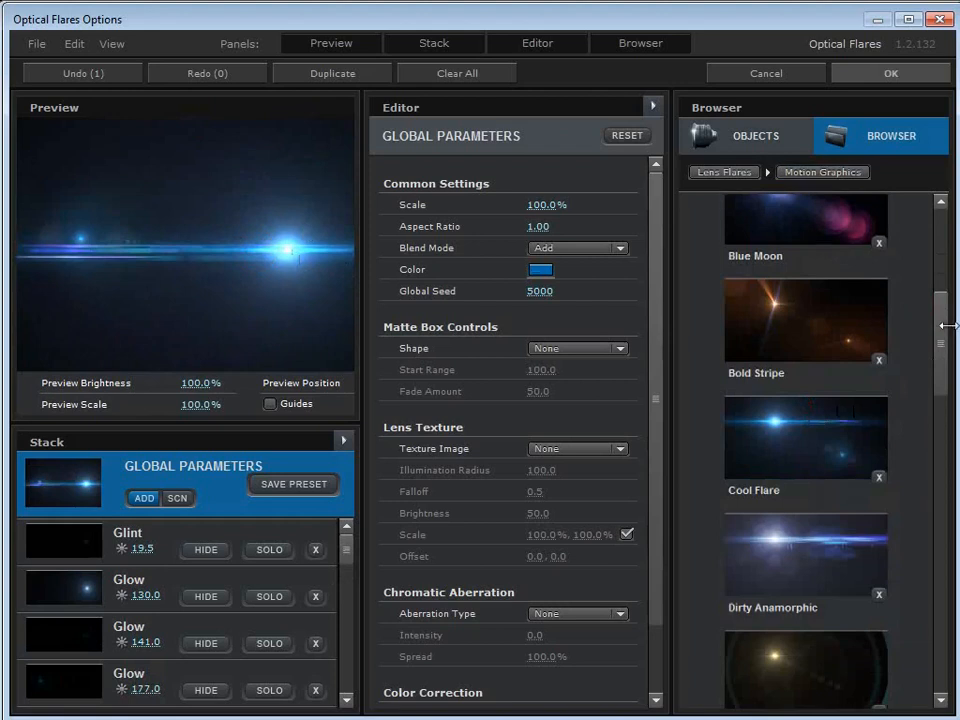
Add a Streak object to the flare, preview it and accept the Optical Flares options.
{"action": "left_click", "coordinate": [775, 136]}
{"action": "left_click_drag", "start_coordinate": [936, 339], "coordinate": [940, 403]}
{"action": "left_click", "coordinate": [797, 365]}
{"action": "mouse_move", "coordinate": [204, 221]}
{"action": "left_mouse_down"}
{"action": "mouse_move", "coordinate": [204, 186]}
{"action": "mouse_move", "coordinate": [141, 242]}
{"action": "mouse_move", "coordinate": [292, 259]}
{"action": "mouse_move", "coordinate": [268, 257]}
{"action": "left_mouse_up"}
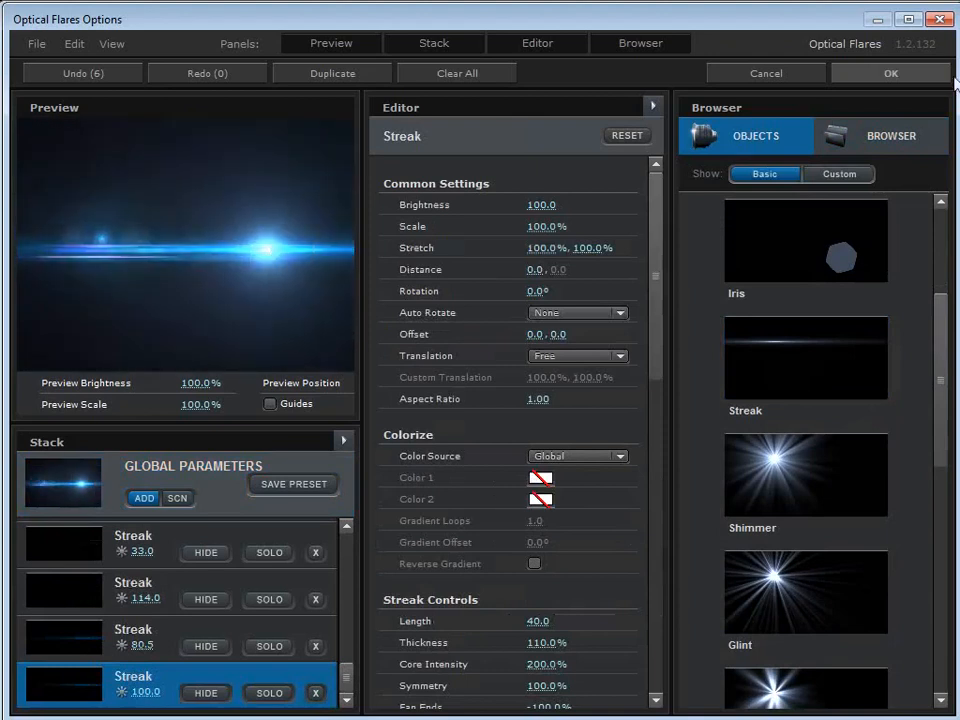
{"action": "left_click", "coordinate": [891, 74]}
Move the flare to about 1636, 512 and set Gray Solid 1's blending mode to Add.
{"action": "left_click_drag", "start_coordinate": [640, 274], "coordinate": [718, 279]}
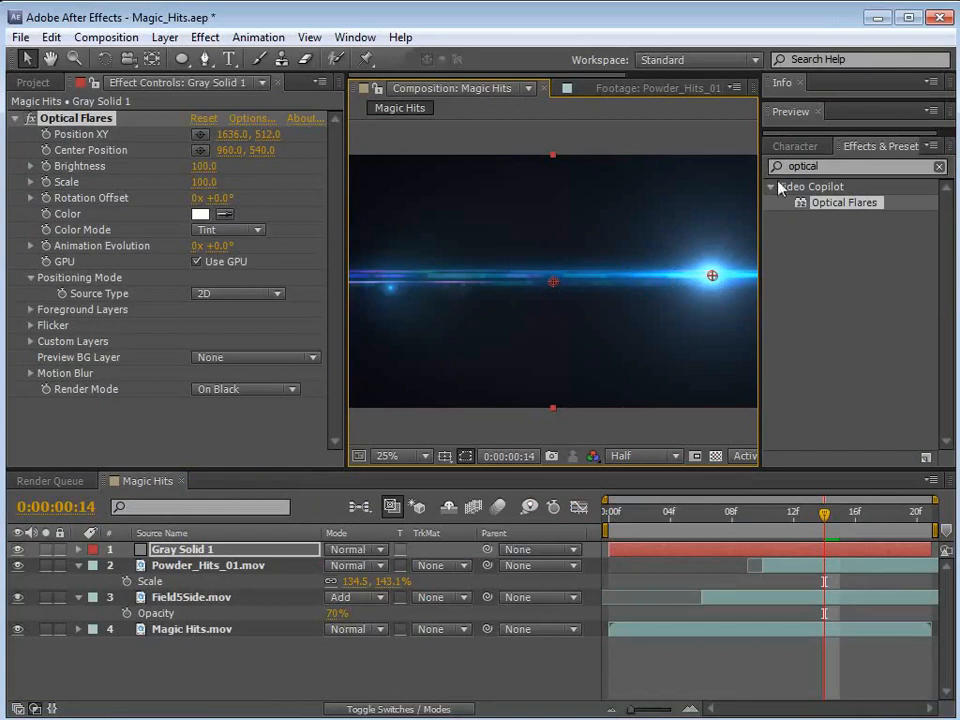
{"action": "left_click_drag", "start_coordinate": [767, 160], "coordinate": [836, 160]}
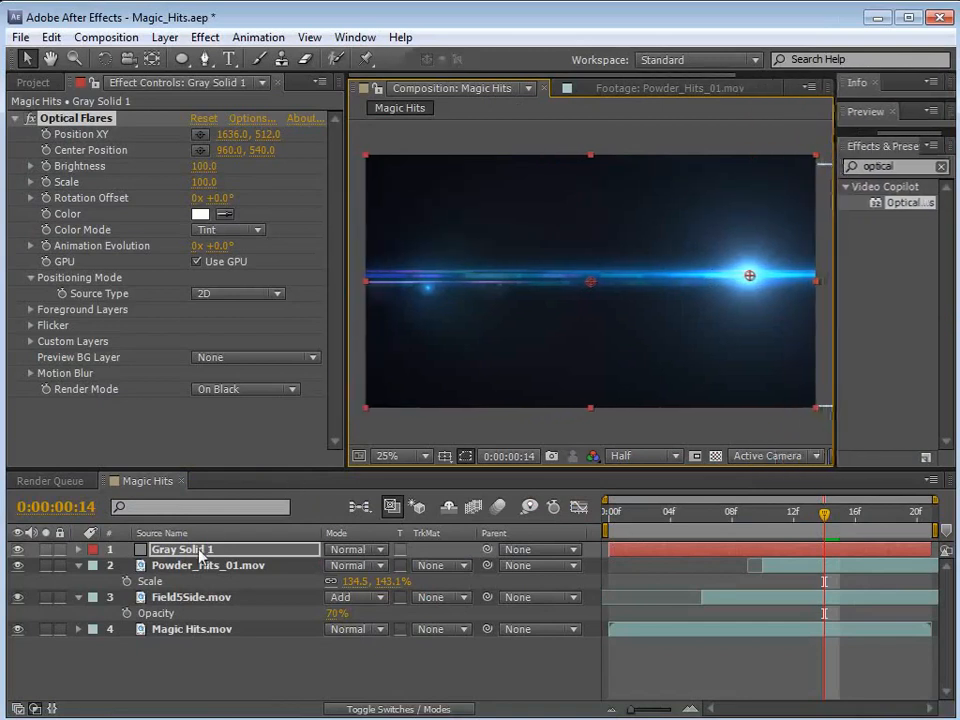
{"action": "left_click", "coordinate": [370, 550]}
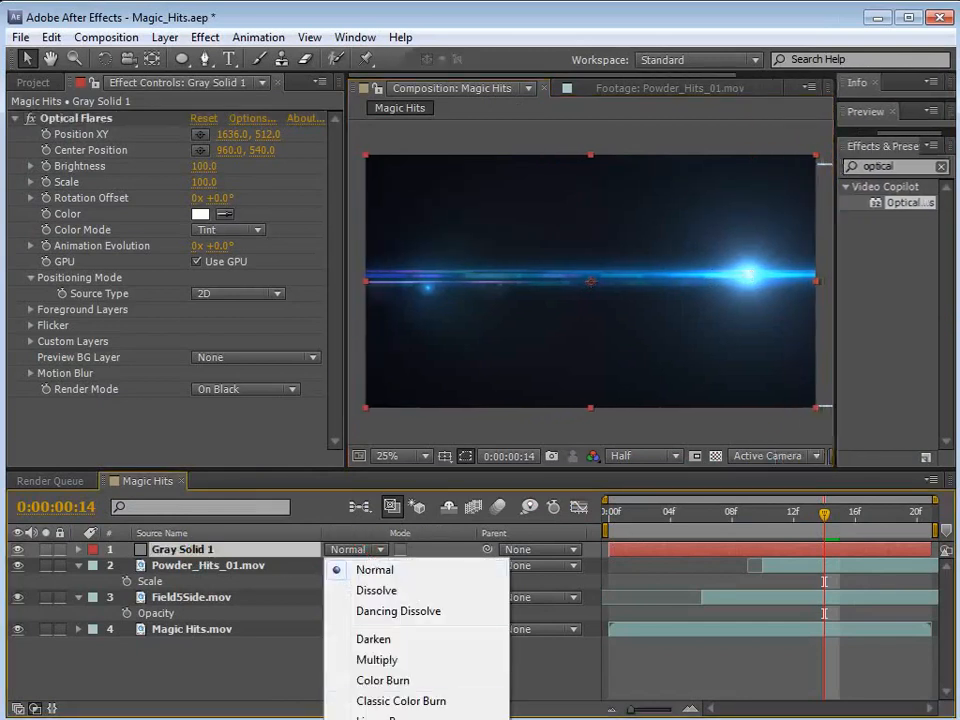
{"action": "left_click", "coordinate": [370, 718]}
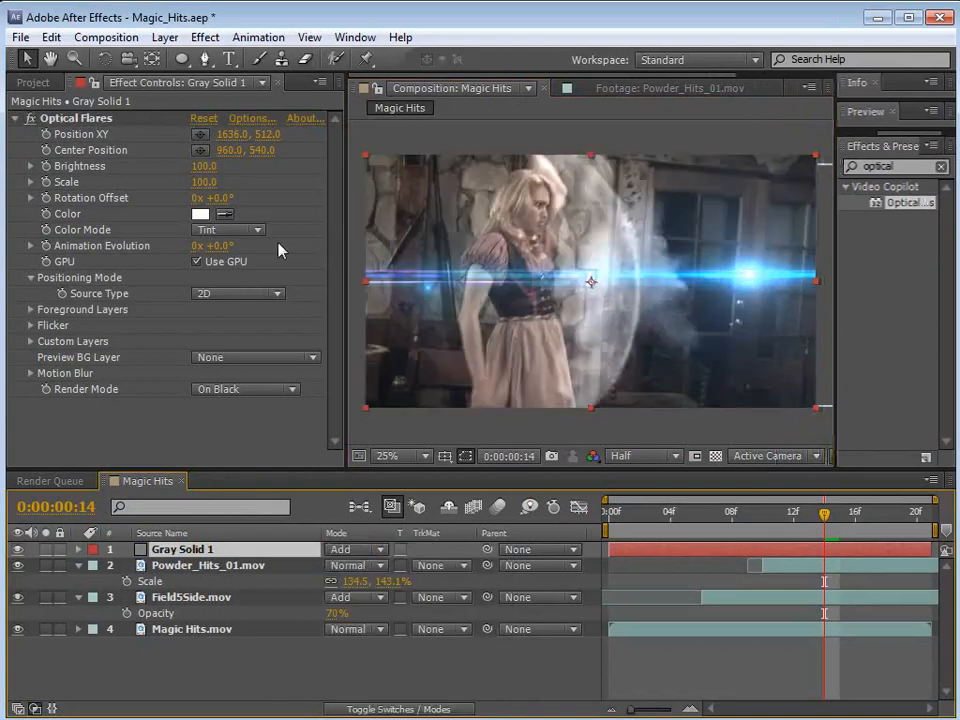
Tint the flare a warm golden colour, E1C794.
{"action": "left_click", "coordinate": [201, 213]}
{"action": "left_click", "coordinate": [282, 260]}
{"action": "mouse_move", "coordinate": [159, 140]}
{"action": "left_mouse_down"}
{"action": "mouse_move", "coordinate": [135, 101]}
{"action": "mouse_move", "coordinate": [131, 66]}
{"action": "mouse_move", "coordinate": [101, 69]}
{"action": "left_mouse_up"}
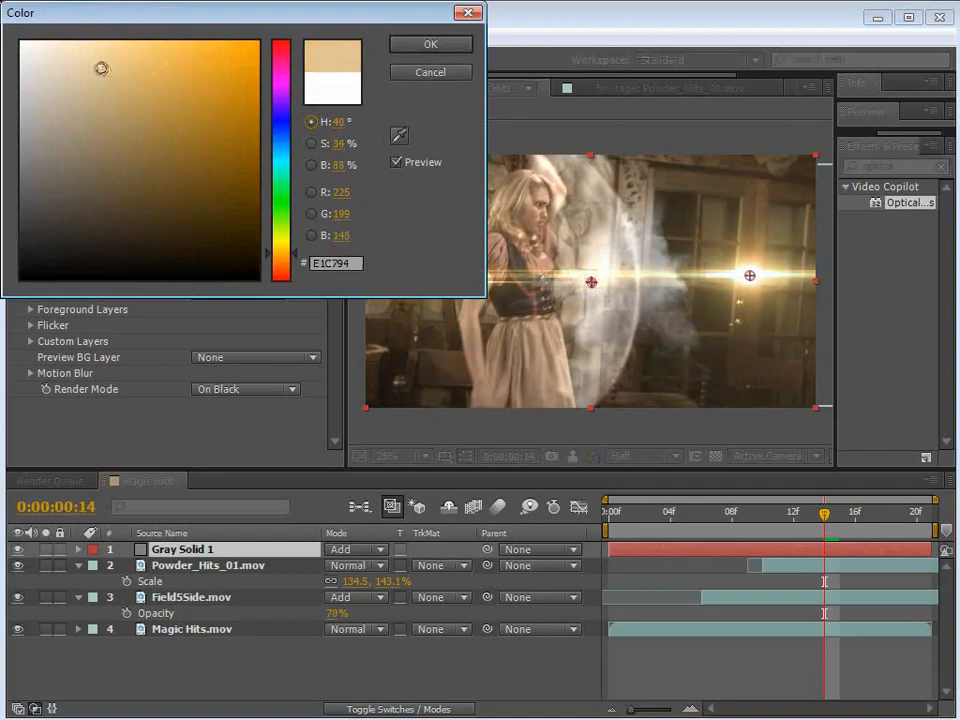
{"action": "left_click", "coordinate": [430, 44]}
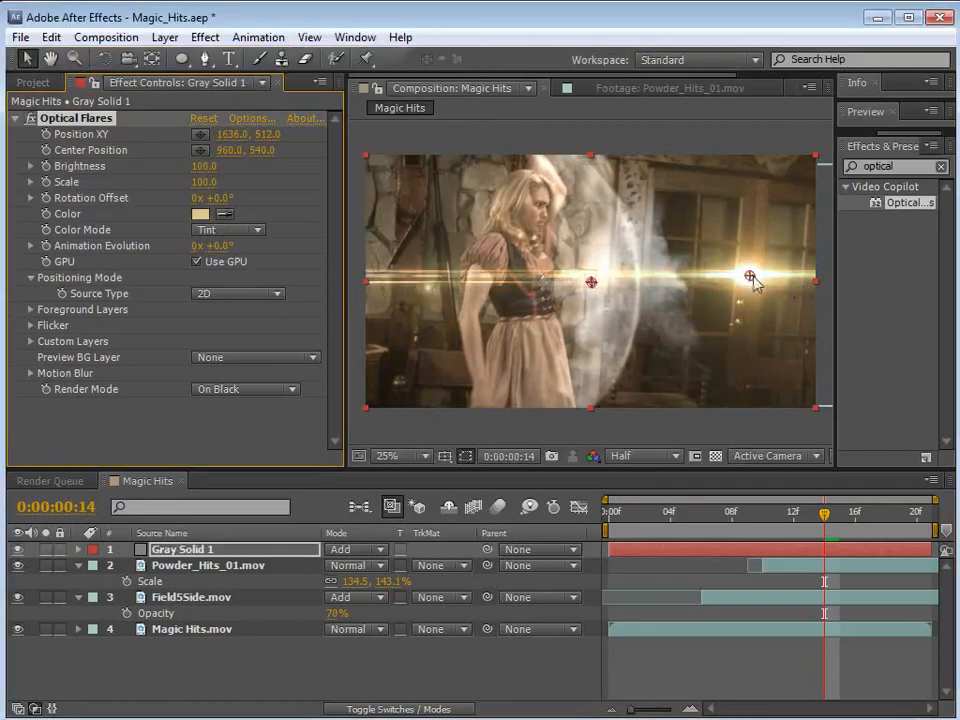
At frame 9, try the flare beside the shield, then place it outside the frame's right edge at about 2276, 572.
{"action": "left_click_drag", "start_coordinate": [750, 275], "coordinate": [838, 297]}
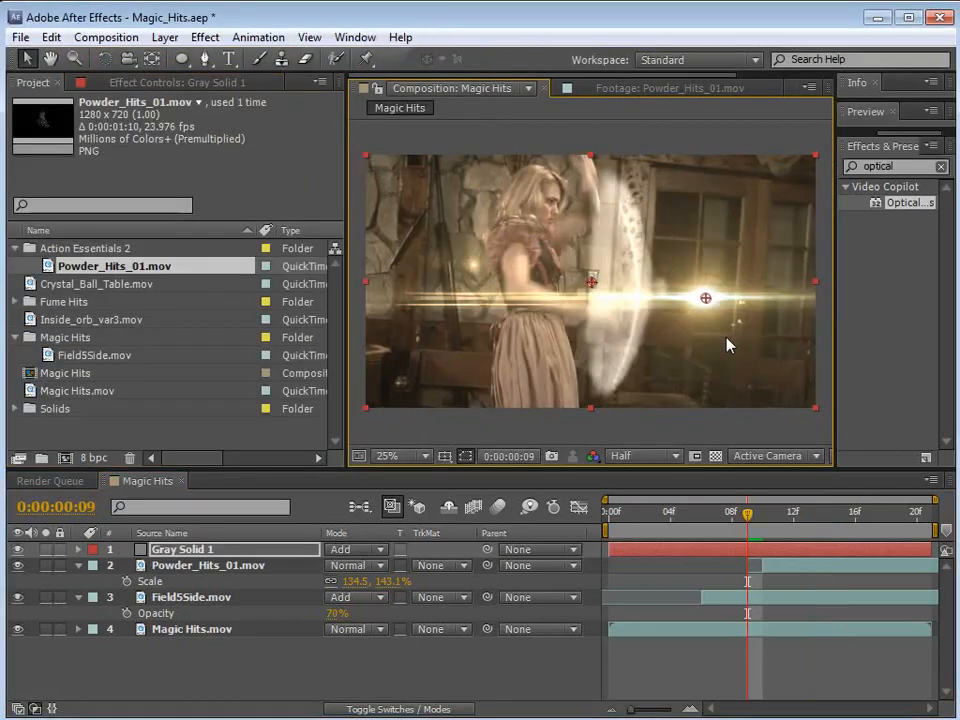
{"action": "left_click_drag", "start_coordinate": [707, 301], "coordinate": [678, 294]}
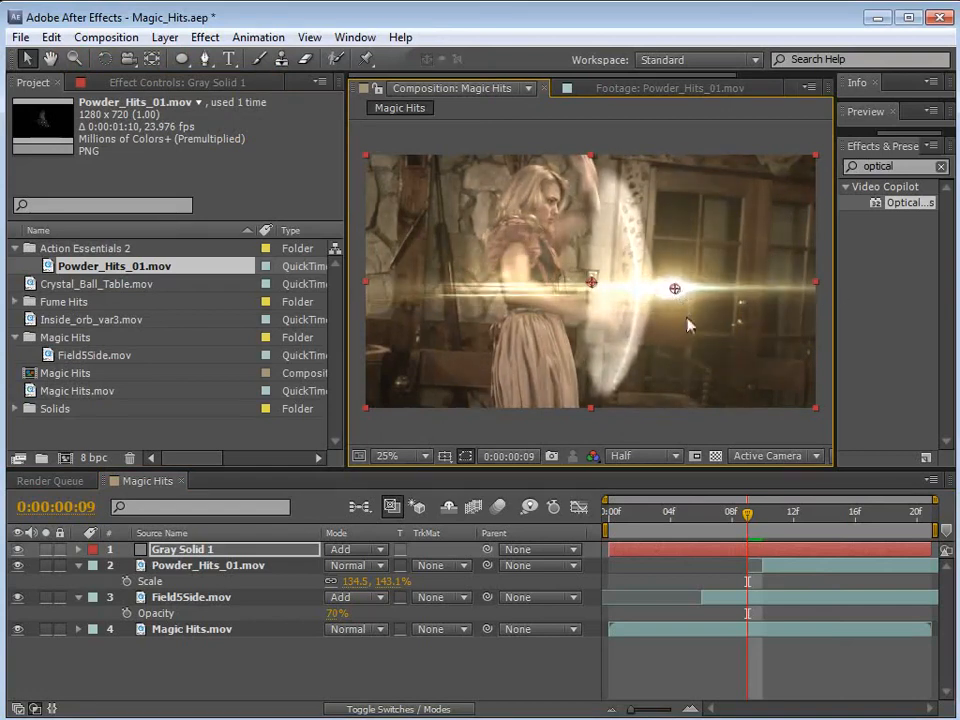
{"action": "left_click", "coordinate": [98, 80]}
{"action": "left_click_drag", "start_coordinate": [657, 288], "coordinate": [902, 292]}
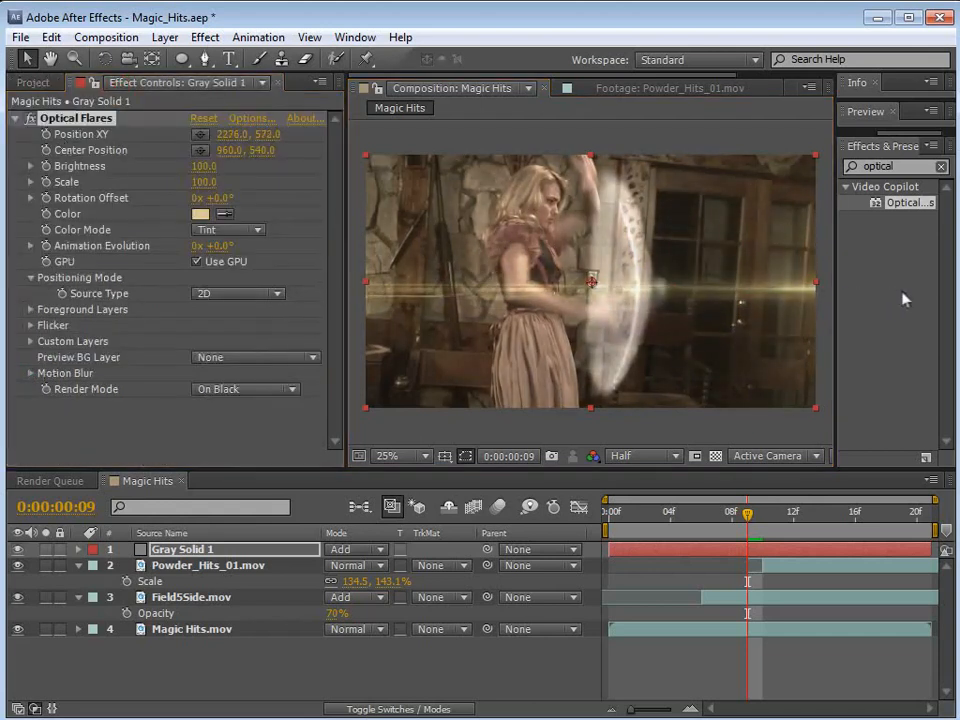
Set the flare's Brightness to 0 and start keyframing Position XY and Brightness at frame 9.
{"action": "left_click", "coordinate": [205, 166]}
{"action": "type", "text": "0"}
{"action": "key", "text": "Return"}
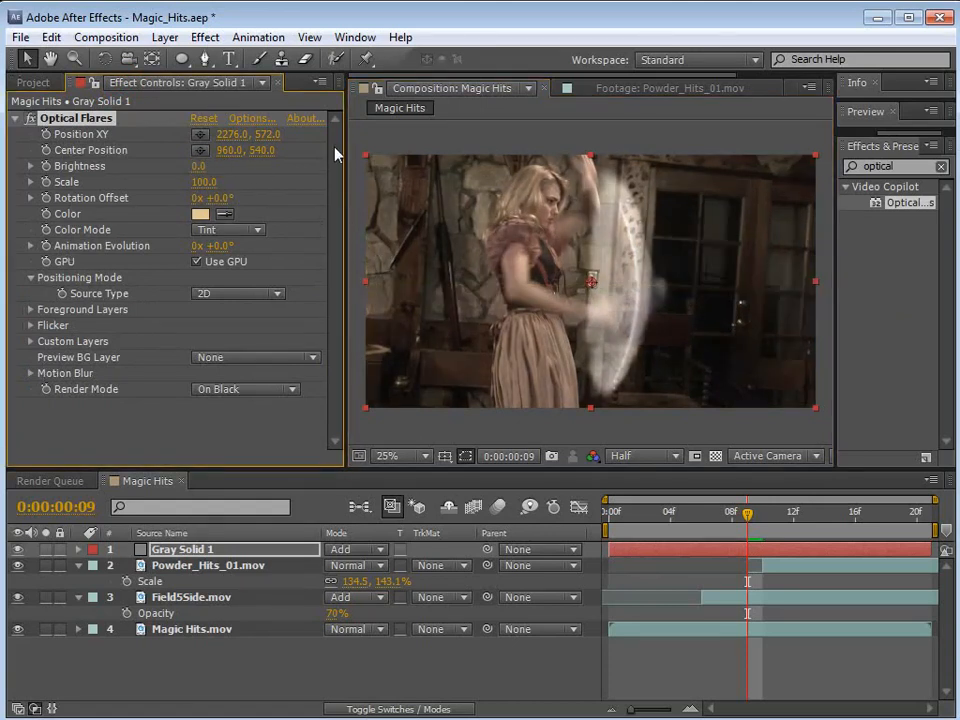
{"action": "left_click", "coordinate": [45, 134]}
Reveal the solid's keyframes and, at frame 11, move the flare onto the shield at about 1148, 548.
{"action": "left_click_drag", "start_coordinate": [748, 520], "coordinate": [772, 524]}
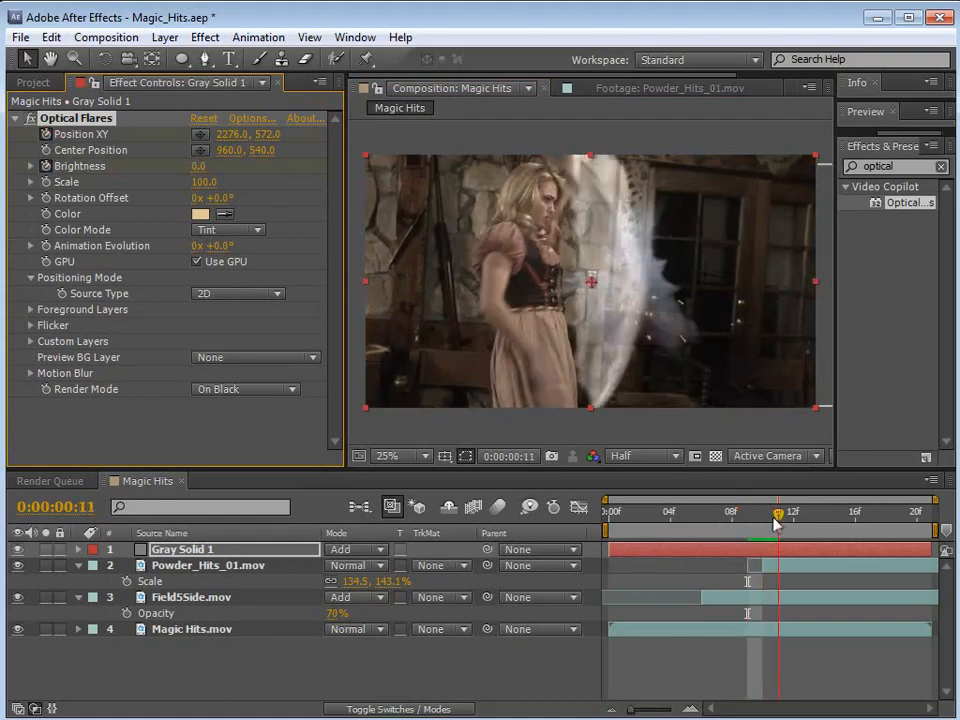
{"action": "key", "text": "u"}
{"action": "scroll", "coordinate": [622, 308], "scroll_direction": "down", "scroll_amount": 1}
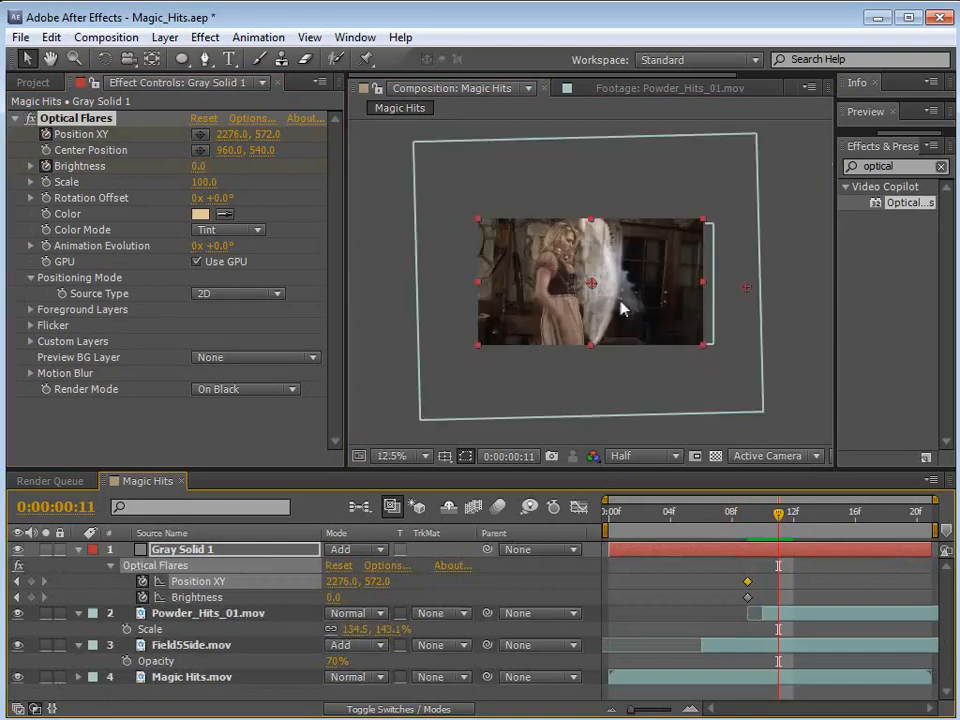
{"action": "left_click_drag", "start_coordinate": [746, 289], "coordinate": [613, 286]}
{"action": "scroll", "coordinate": [640, 318], "scroll_direction": "up", "scroll_amount": 1}
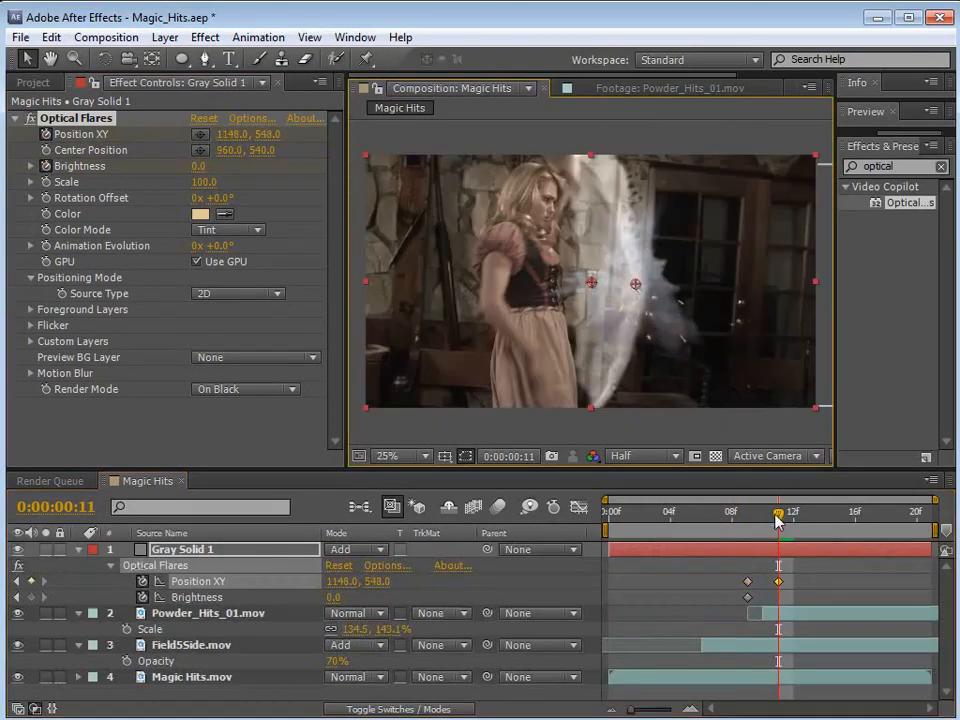
Set the flare's Brightness to 100 at frame 11, move its zero-brightness keyframe to frame 8 and set Brightness to about 93.3 at frame 9.
{"action": "left_click", "coordinate": [200, 165]}
{"action": "type", "text": "100"}
{"action": "key", "text": "Return"}
{"action": "left_click_drag", "start_coordinate": [775, 519], "coordinate": [747, 517]}
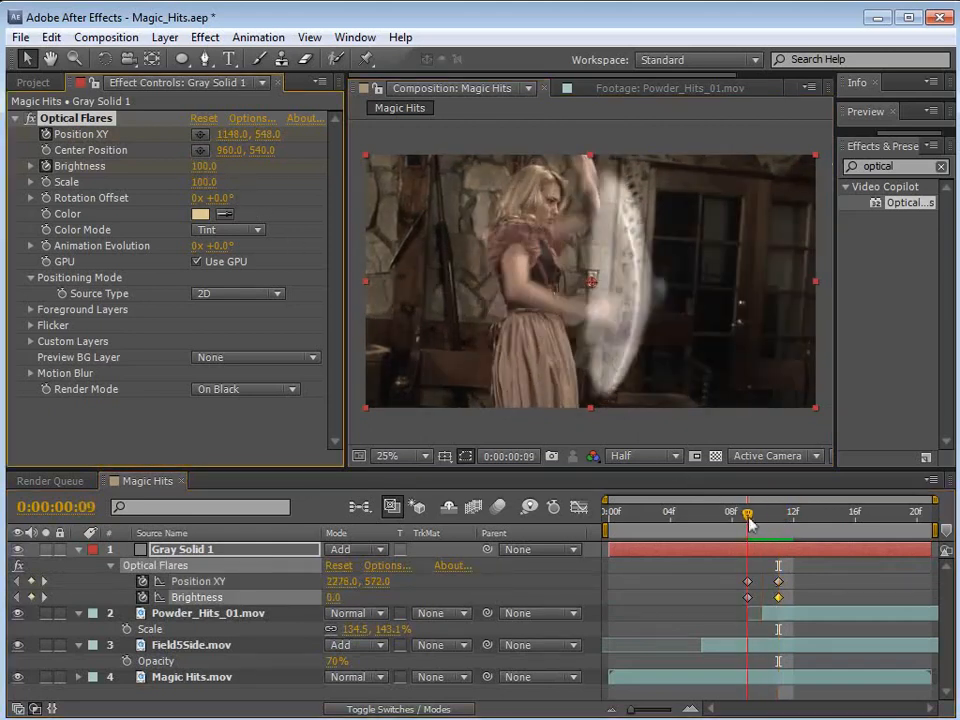
{"action": "left_click", "coordinate": [748, 597]}
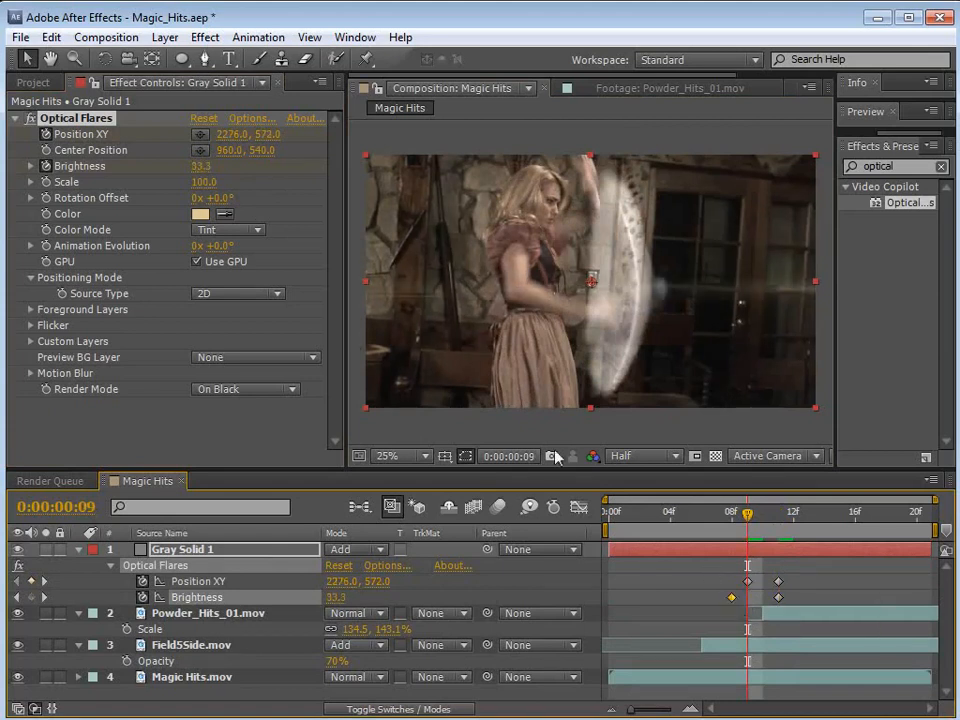
{"action": "left_click_drag", "start_coordinate": [194, 166], "coordinate": [200, 166]}
Shift the flare earlier so it enters with keyframes at frames 6 and 7 and reaches the shield at frame 10.
{"action": "left_click_drag", "start_coordinate": [707, 519], "coordinate": [761, 540]}
{"action": "left_click_drag", "start_coordinate": [720, 572], "coordinate": [738, 602]}
{"action": "mouse_move", "coordinate": [720, 520]}
{"action": "left_mouse_down"}
{"action": "mouse_move", "coordinate": [775, 526]}
{"action": "mouse_move", "coordinate": [763, 526]}
{"action": "mouse_move", "coordinate": [771, 553]}
{"action": "mouse_move", "coordinate": [748, 517]}
{"action": "mouse_move", "coordinate": [716, 520]}
{"action": "left_mouse_up"}
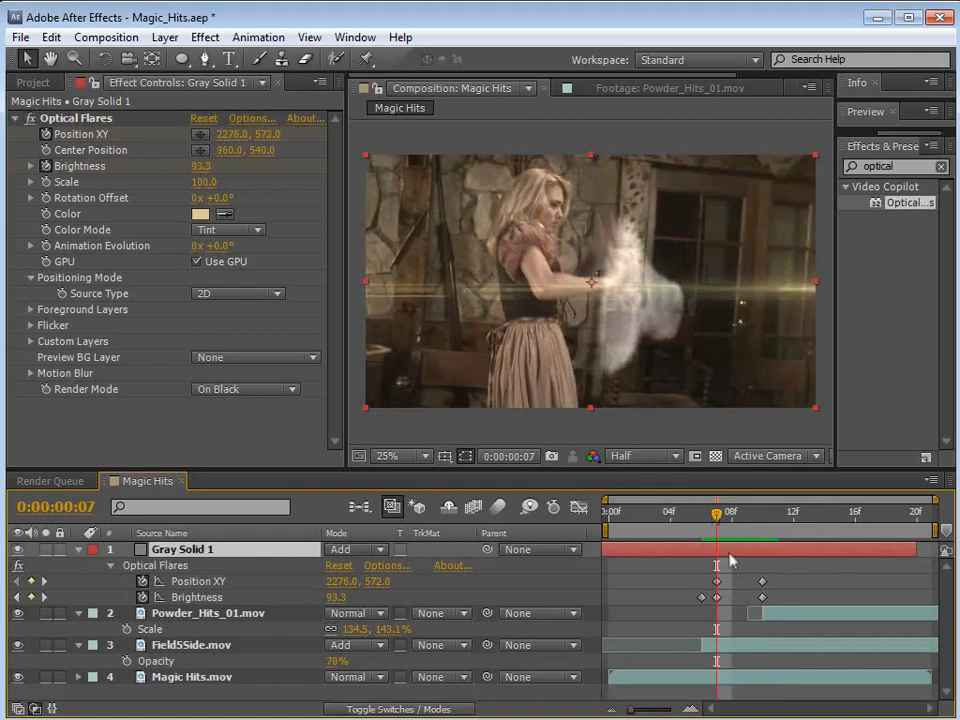
Lower the flare's off-screen start position at frame 7 to about 2308, 636 and check its arrival at frame 10.
{"action": "key", "text": "comma"}
{"action": "left_click", "coordinate": [152, 121]}
{"action": "left_click_drag", "start_coordinate": [745, 287], "coordinate": [751, 294]}
{"action": "left_click_drag", "start_coordinate": [716, 516], "coordinate": [762, 522]}
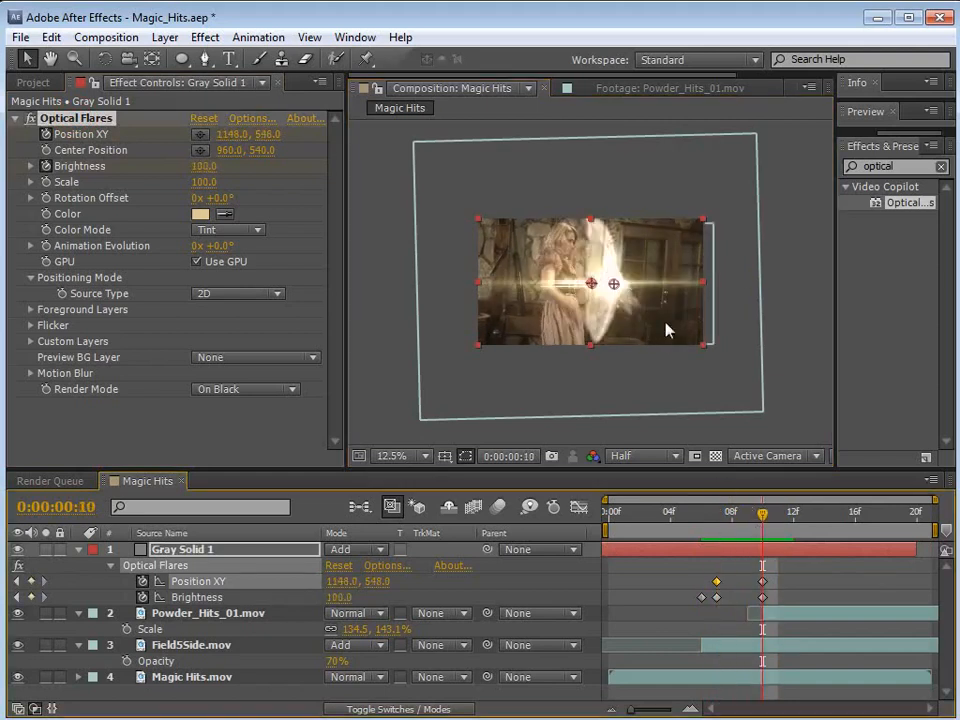
{"action": "scroll", "coordinate": [598, 290], "scroll_direction": "up", "scroll_amount": 1}
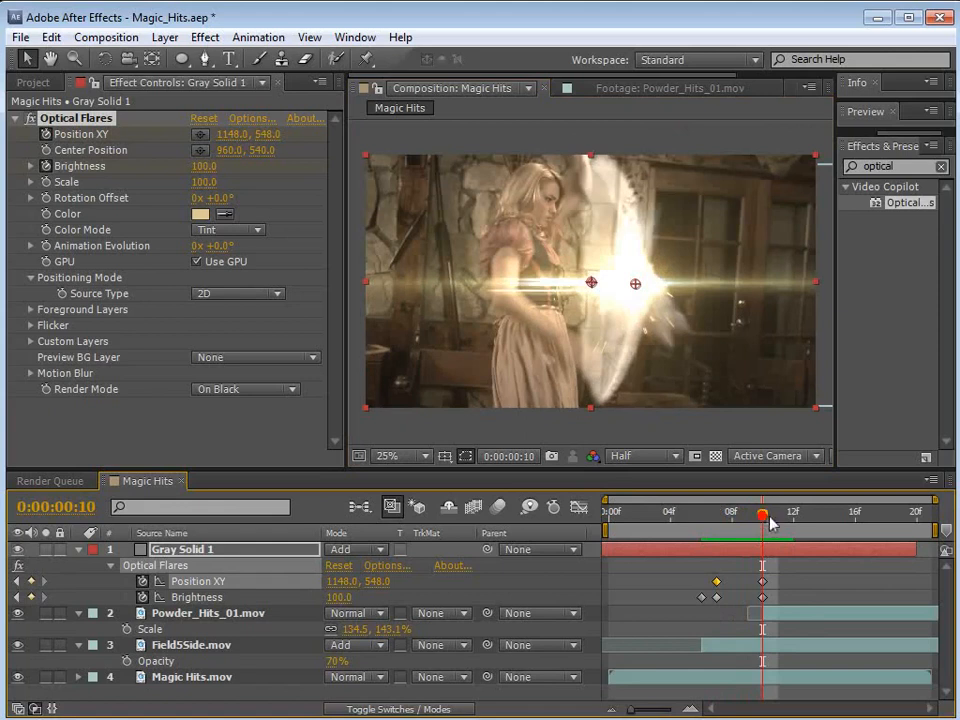
Keyframe the flare's Brightness to 190 at frame 11 and to 0 at frame 14.
{"action": "left_click_drag", "start_coordinate": [769, 518], "coordinate": [783, 518]}
{"action": "left_click_drag", "start_coordinate": [202, 167], "coordinate": [211, 167]}
{"action": "left_click_drag", "start_coordinate": [804, 522], "coordinate": [762, 540]}
{"action": "left_click", "coordinate": [204, 167]}
{"action": "type", "text": "0"}
{"action": "key", "text": "Return"}
Extend the flare solid's out point to the end of the composition and preview the hit.
{"action": "left_click_drag", "start_coordinate": [915, 550], "coordinate": [933, 549]}
{"action": "key", "text": "KP_0"}
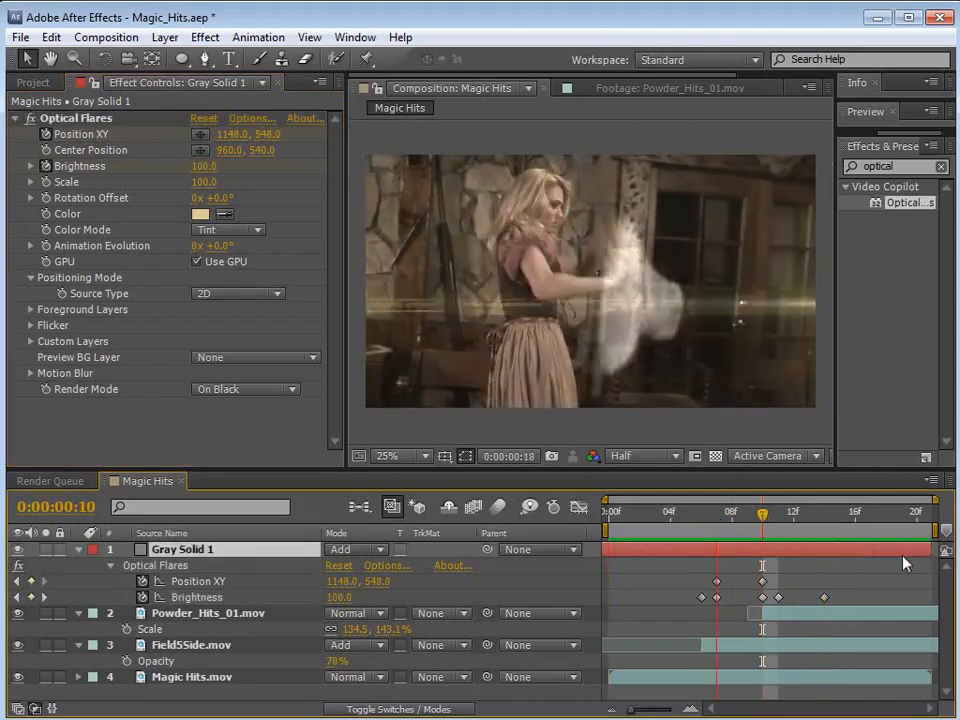
{"action": "key", "text": "space"}
{"action": "mouse_move", "coordinate": [778, 530]}
{"action": "left_mouse_down"}
{"action": "mouse_move", "coordinate": [765, 521]}
{"action": "mouse_move", "coordinate": [782, 522]}
{"action": "left_mouse_up"}
{"action": "key", "text": "KP_0"}
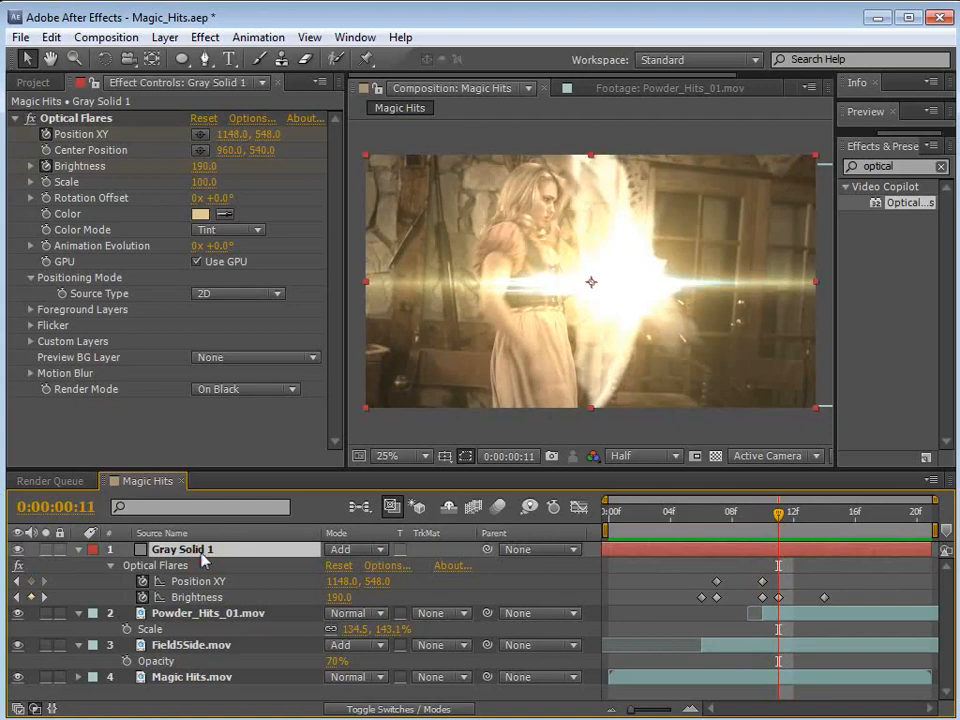
Rename the solid layer as flare and duplicate it.
{"action": "key", "text": "Return"}
{"action": "type", "text": "flare"}
{"action": "key", "text": "Return"}
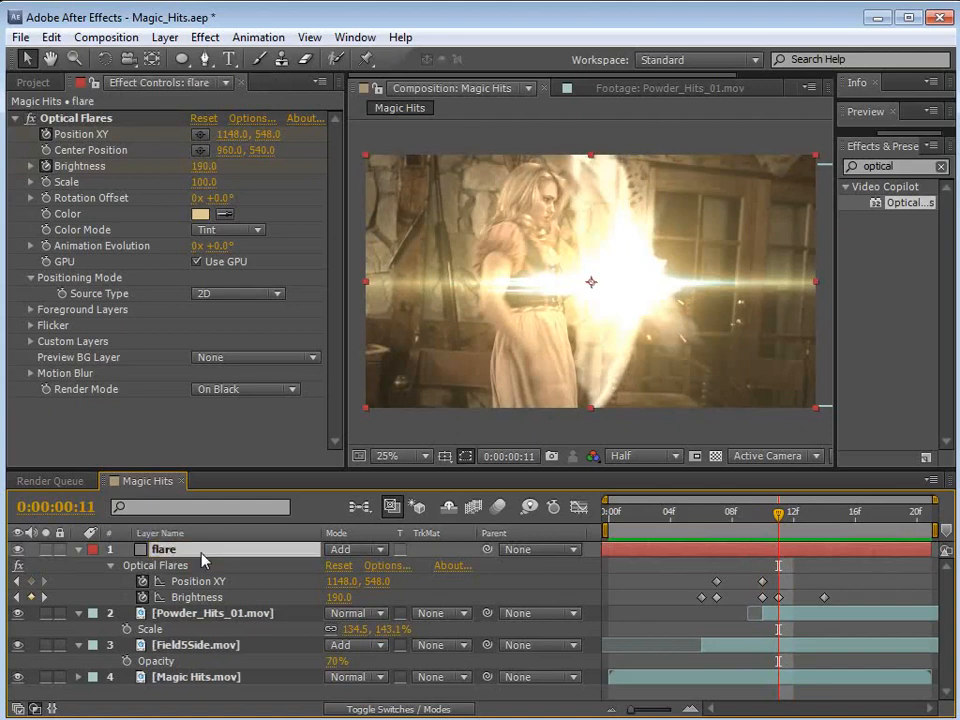
{"action": "left_click", "coordinate": [50, 36]}
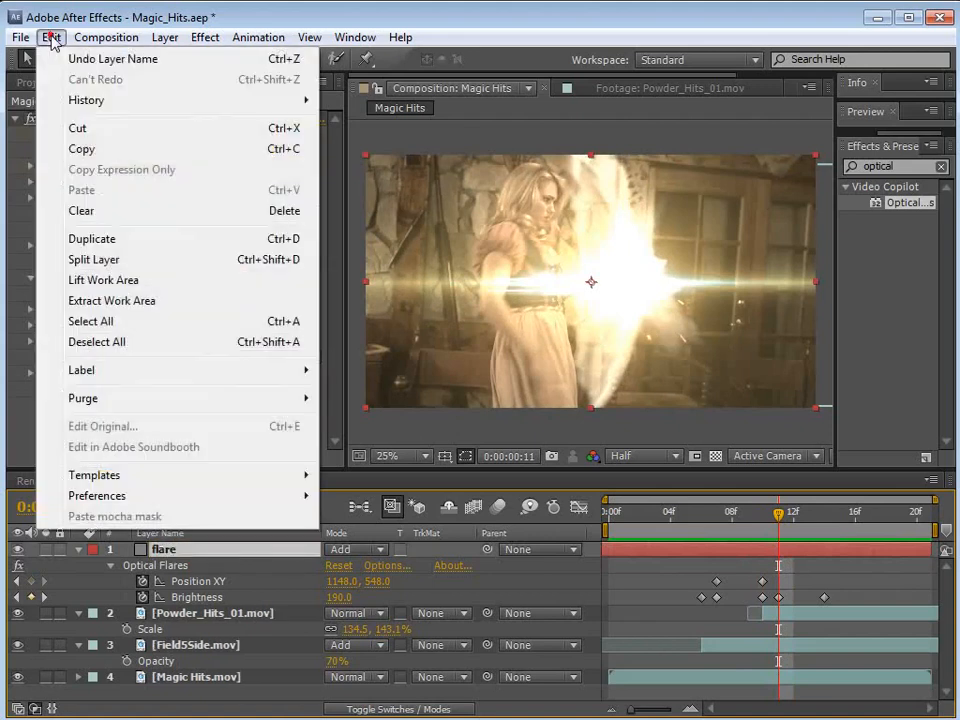
{"action": "left_click", "coordinate": [92, 239]}
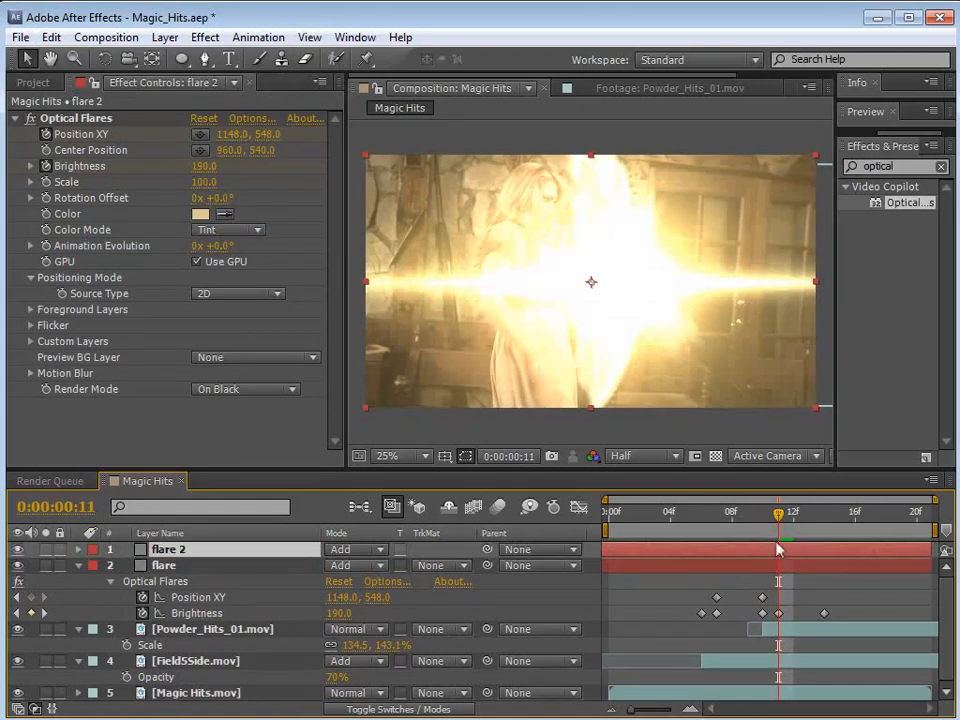
Raise flare 2's Brightness to 420, trim the layer to a single frame and move it to frame 10.
{"action": "left_click_drag", "start_coordinate": [204, 167], "coordinate": [219, 163]}
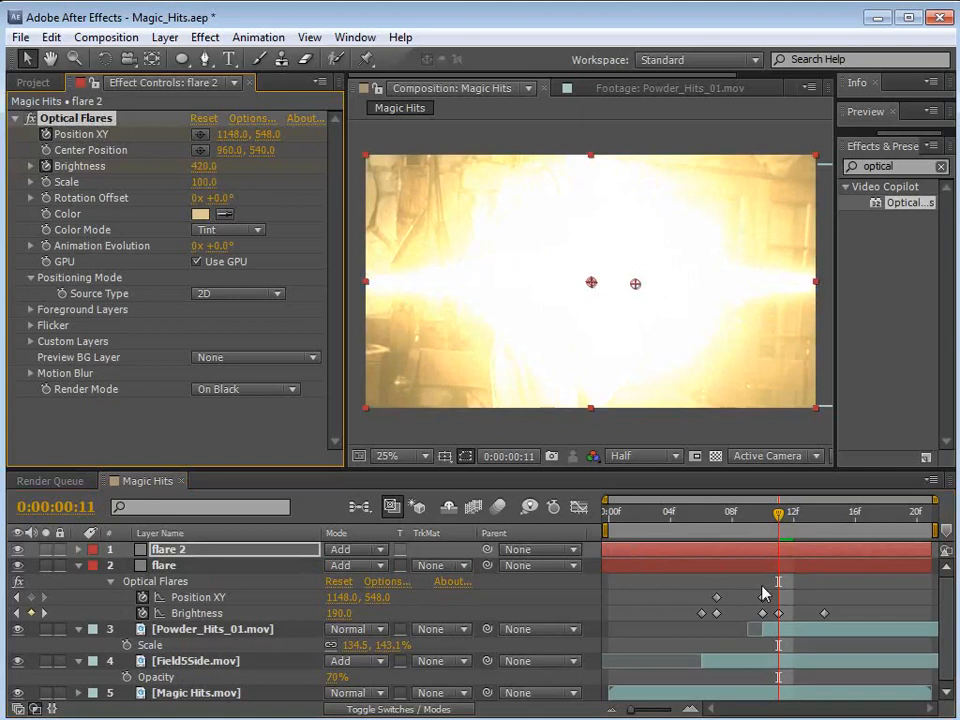
{"action": "left_click_drag", "start_coordinate": [929, 551], "coordinate": [789, 549]}
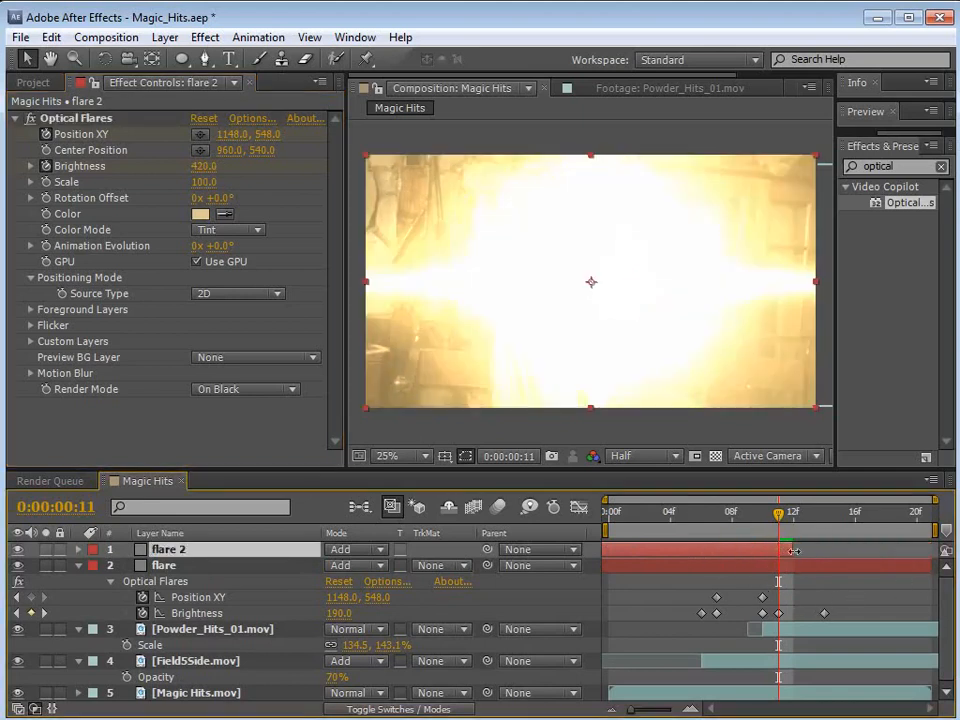
{"action": "key", "text": "alt+bracketleft"}
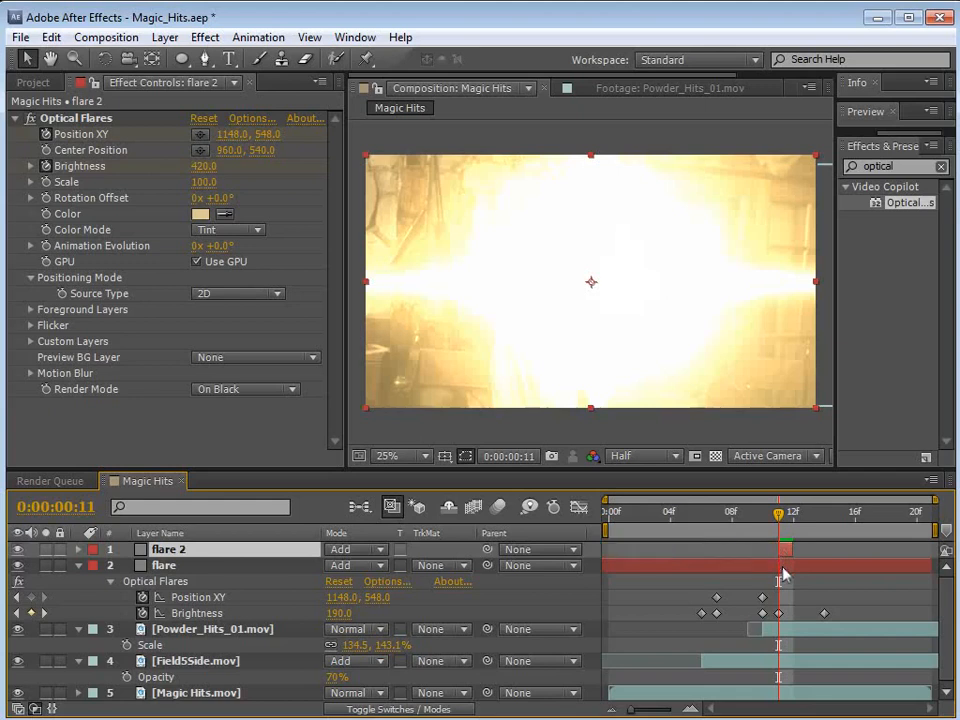
{"action": "left_click_drag", "start_coordinate": [781, 549], "coordinate": [808, 520]}
Move the original flare's final Brightness keyframe to frame 15, apply Easy Ease to it and play back the fade.
{"action": "left_click", "coordinate": [824, 613]}
{"action": "left_click_drag", "start_coordinate": [829, 612], "coordinate": [841, 620]}
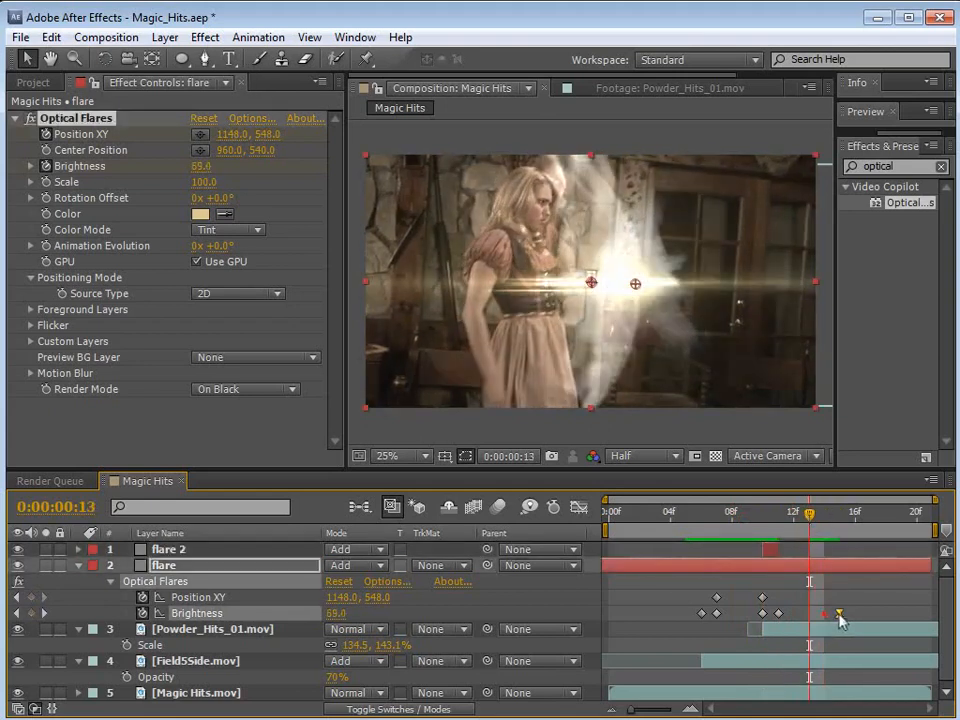
{"action": "left_click", "coordinate": [579, 507]}
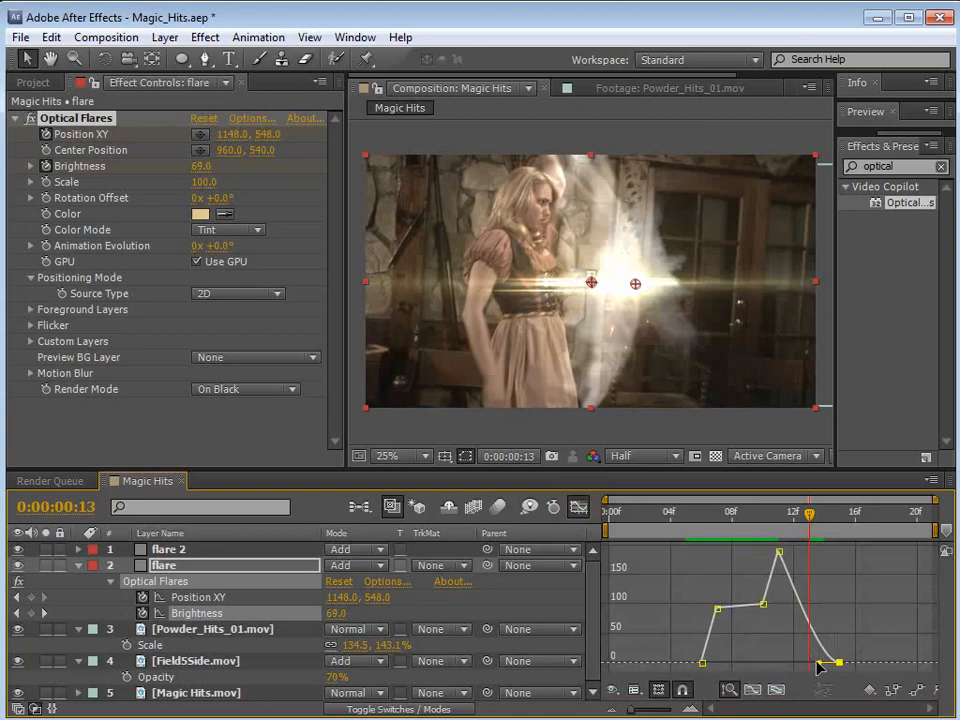
{"action": "key", "text": "F9"}
{"action": "left_click", "coordinate": [583, 509]}
{"action": "left_click_drag", "start_coordinate": [808, 520], "coordinate": [698, 561]}
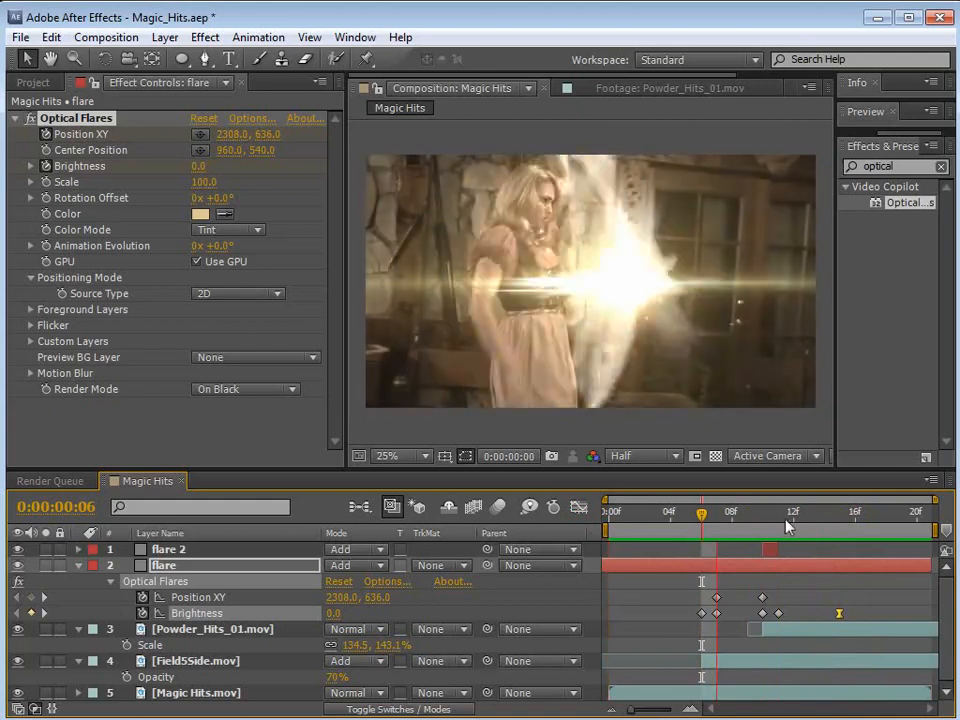
Duplicate the one-frame flare 2 layer and move the copy to frame 12.
{"action": "left_click", "coordinate": [781, 515]}
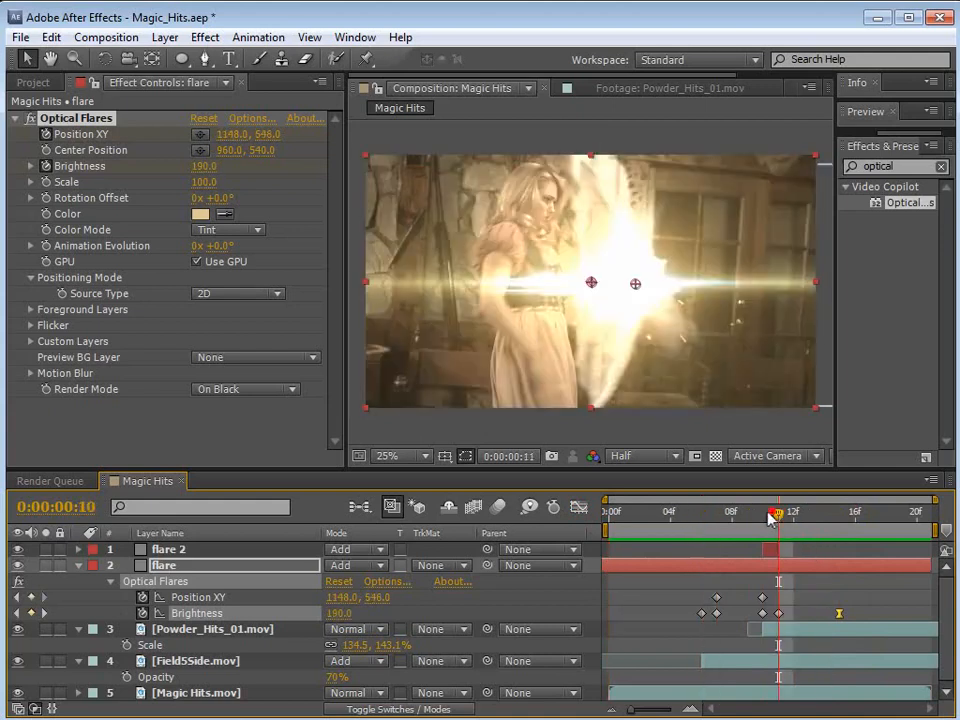
{"action": "left_click", "coordinate": [771, 517]}
{"action": "left_click", "coordinate": [769, 553]}
{"action": "key", "text": "ctrl+d"}
{"action": "left_click_drag", "start_coordinate": [769, 553], "coordinate": [798, 555]}
{"action": "left_click_drag", "start_coordinate": [762, 514], "coordinate": [725, 543]}
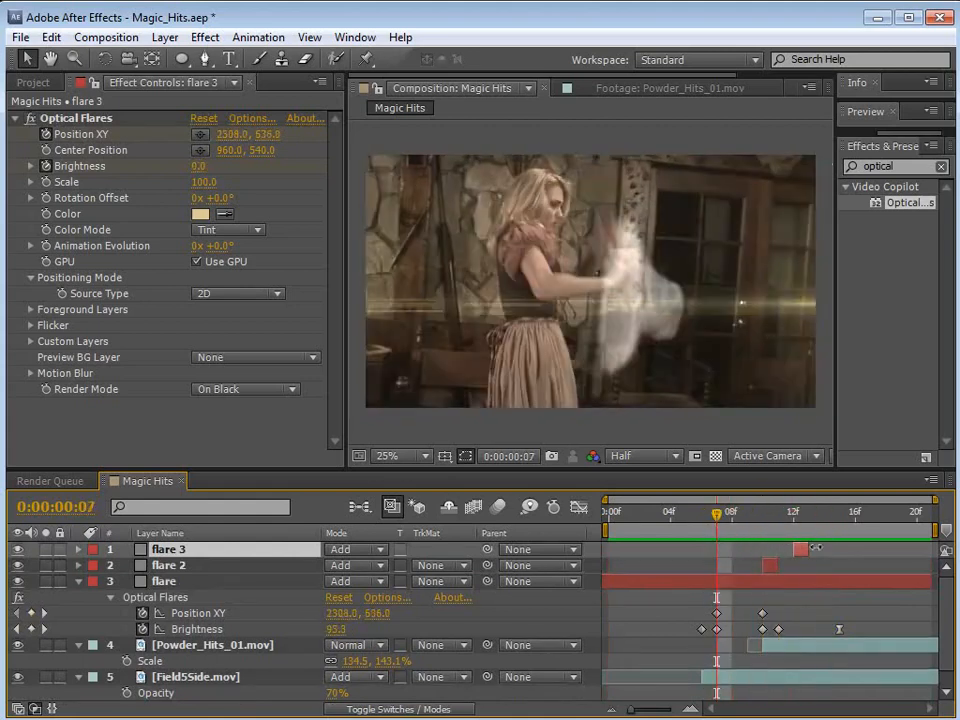
Set flare 3's Brightness to 130 and Scale to 20 at frame 12, and preview the flicker.
{"action": "left_click", "coordinate": [793, 514]}
{"action": "mouse_move", "coordinate": [202, 166]}
{"action": "left_mouse_down"}
{"action": "mouse_move", "coordinate": [180, 166]}
{"action": "mouse_move", "coordinate": [212, 181]}
{"action": "left_mouse_up"}
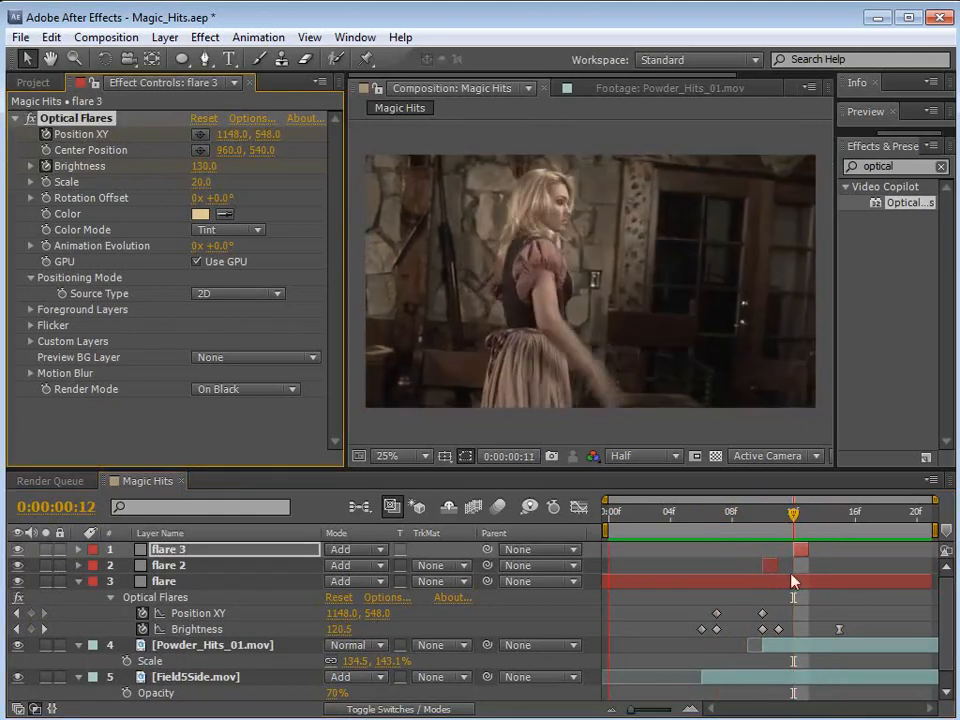
{"action": "mouse_move", "coordinate": [805, 517]}
{"action": "left_mouse_down"}
{"action": "mouse_move", "coordinate": [771, 527]}
{"action": "mouse_move", "coordinate": [794, 528]}
{"action": "left_mouse_up"}
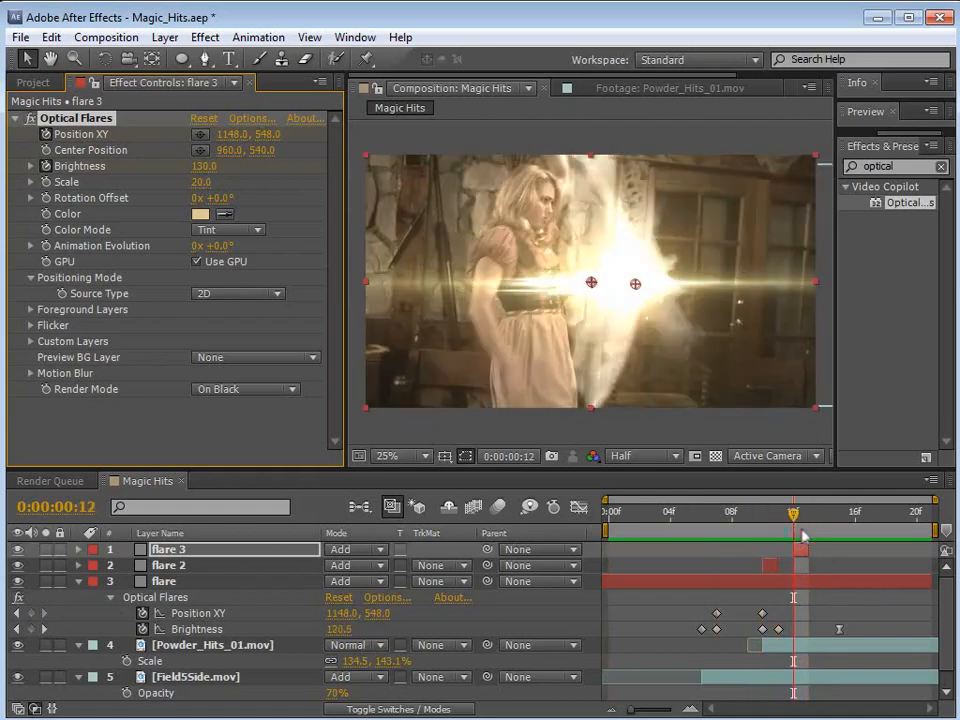
{"action": "key", "text": "KP_0"}
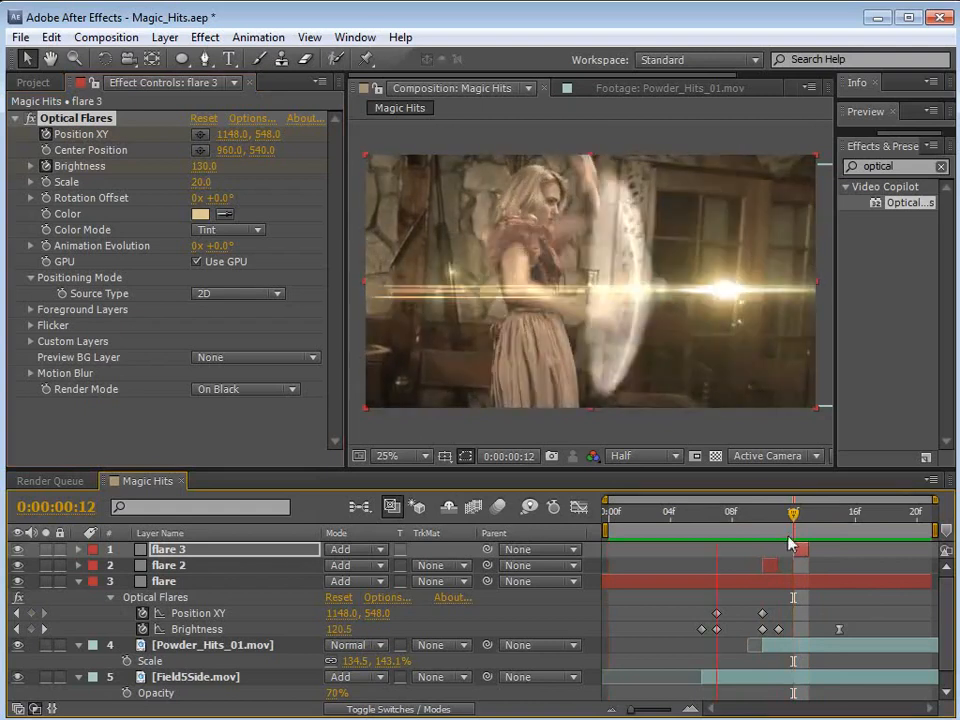
{"action": "mouse_move", "coordinate": [788, 520]}
{"action": "left_mouse_down"}
{"action": "mouse_move", "coordinate": [765, 517]}
{"action": "mouse_move", "coordinate": [804, 520]}
{"action": "left_mouse_up"}
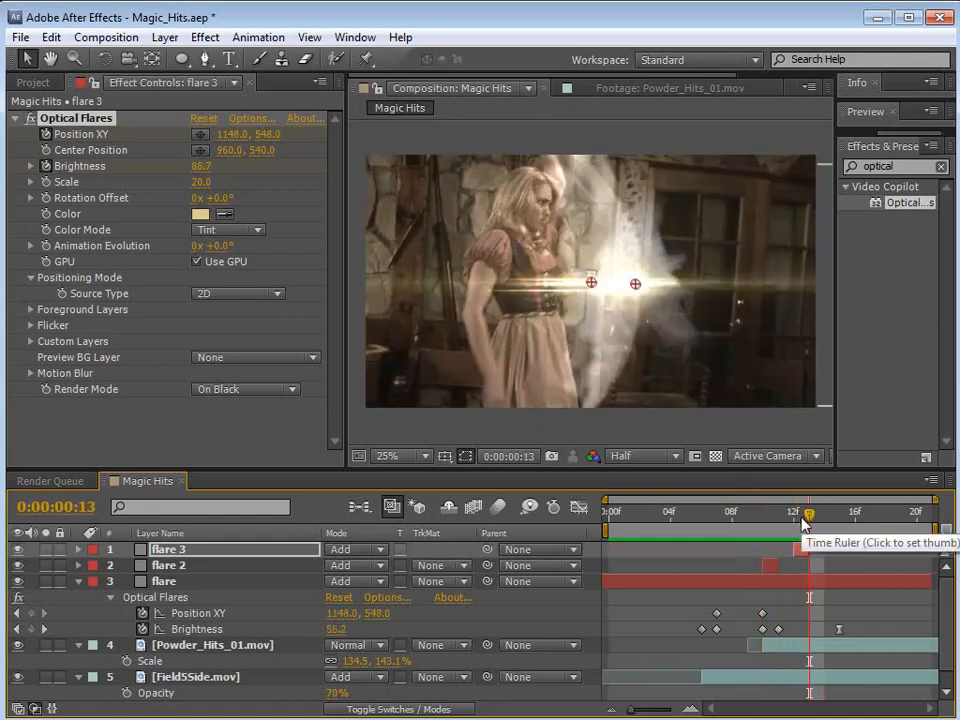
{"action": "left_click_drag", "start_coordinate": [808, 518], "coordinate": [855, 518]}
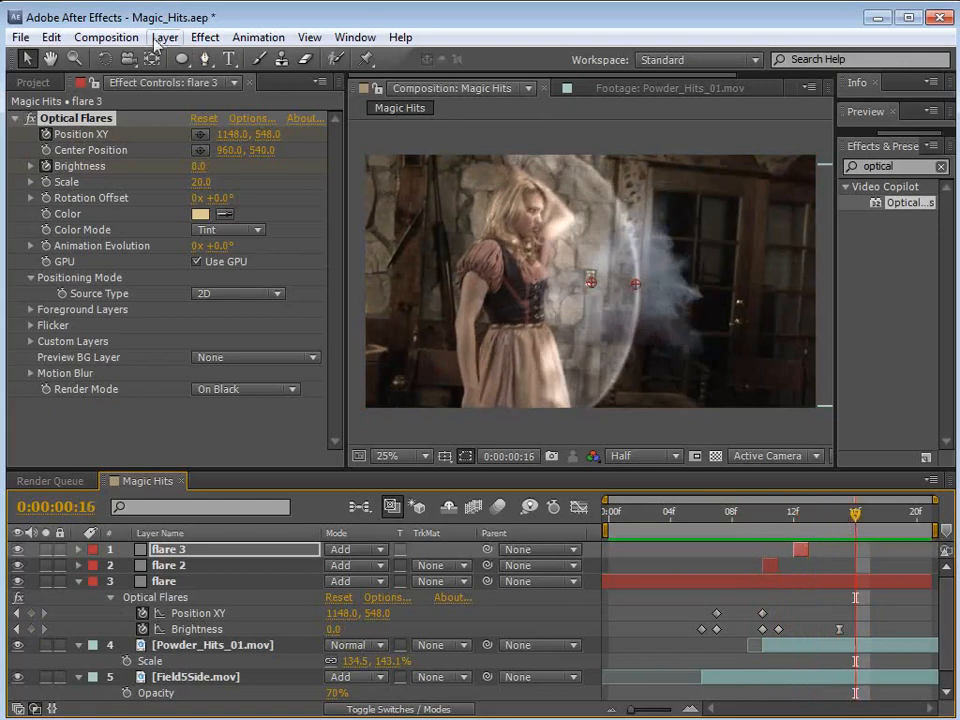
{"action": "left_click", "coordinate": [165, 37]}
{"action": "left_click", "coordinate": [185, 59]}
{"action": "left_click", "coordinate": [514, 80]}
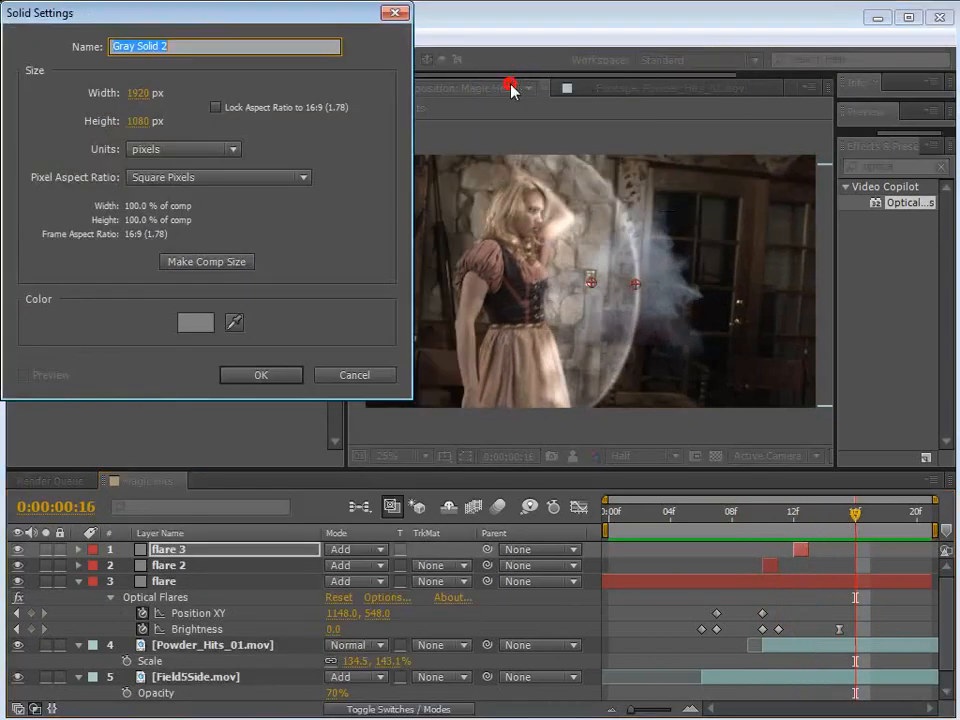
{"action": "left_click", "coordinate": [350, 376]}
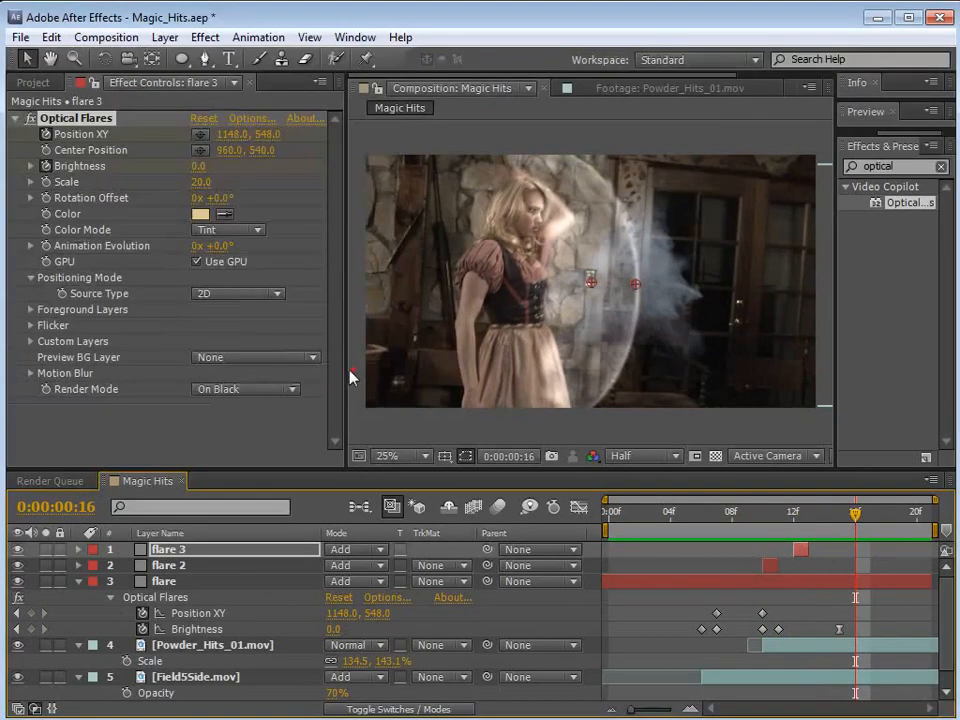
Add a new adjustment layer and apply the Ripple distort effect to it.
{"action": "left_click", "coordinate": [165, 37]}
{"action": "mouse_move", "coordinate": [176, 62]}
{"action": "left_click", "coordinate": [535, 183]}
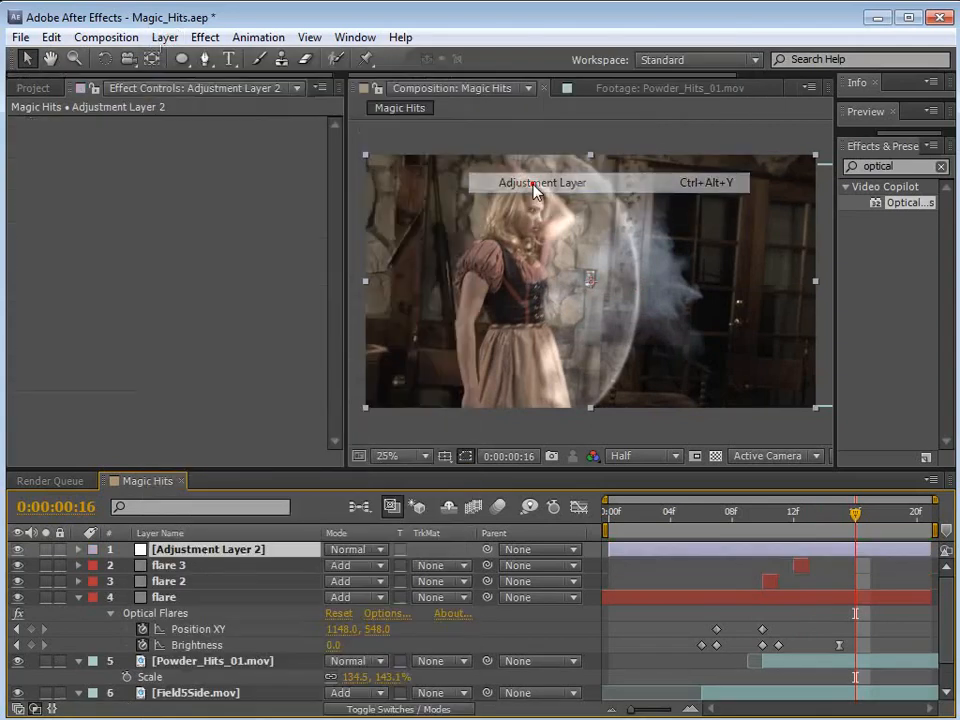
{"action": "left_click_drag", "start_coordinate": [835, 198], "coordinate": [793, 198]}
{"action": "left_click_drag", "start_coordinate": [866, 167], "coordinate": [776, 176]}
{"action": "type", "text": "ripple"}
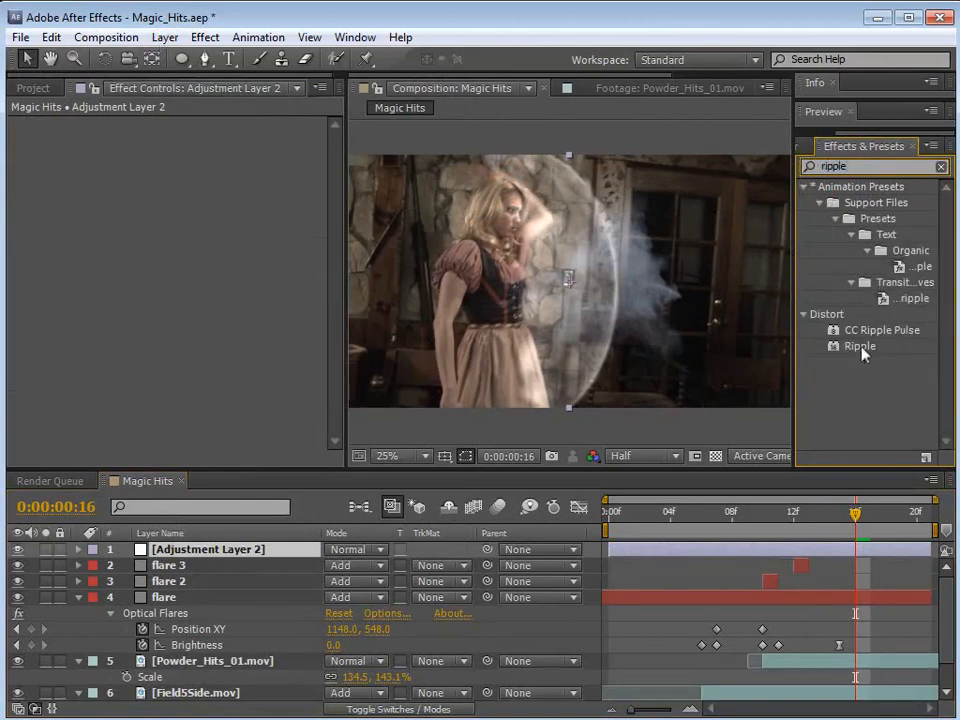
{"action": "left_click_drag", "start_coordinate": [863, 352], "coordinate": [822, 558]}
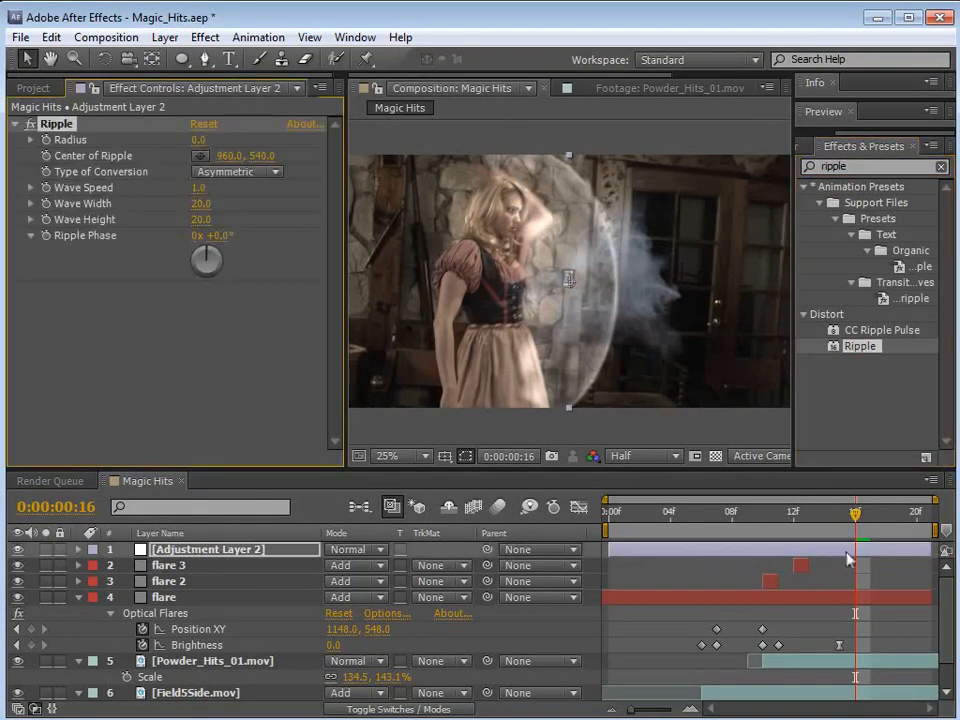
Move the adjustment layer directly above Magic Hits.mov and rename it Ripple.
{"action": "left_click", "coordinate": [78, 597]}
{"action": "left_click", "coordinate": [160, 581]}
{"action": "left_click", "coordinate": [168, 565]}
{"action": "left_click_drag", "start_coordinate": [175, 556], "coordinate": [183, 666]}
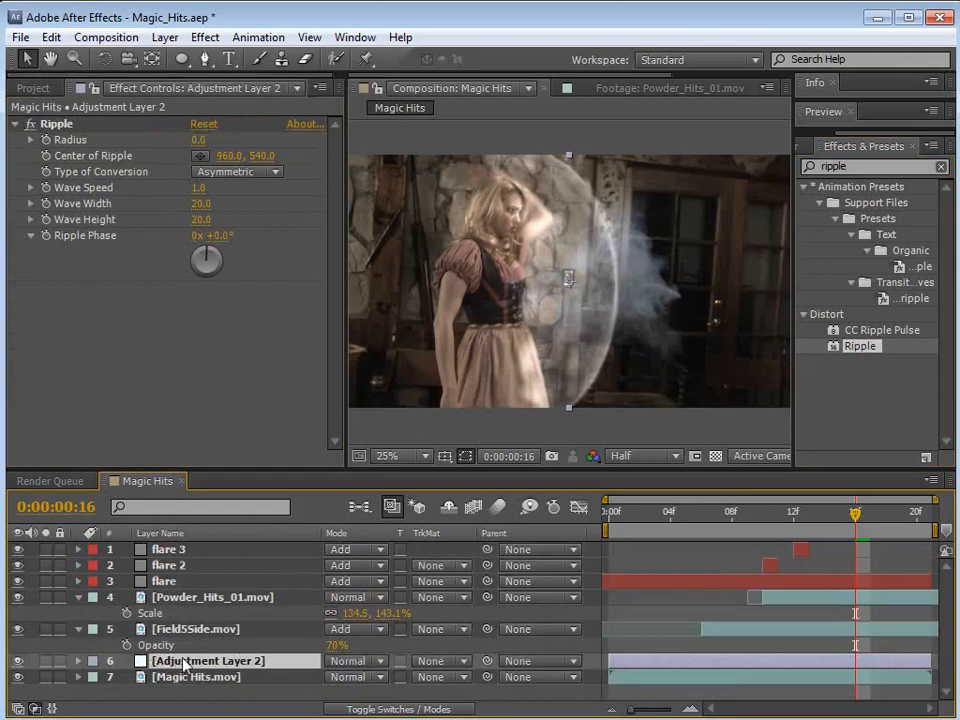
{"action": "key", "text": "Return"}
{"action": "type", "text": "Ri"}
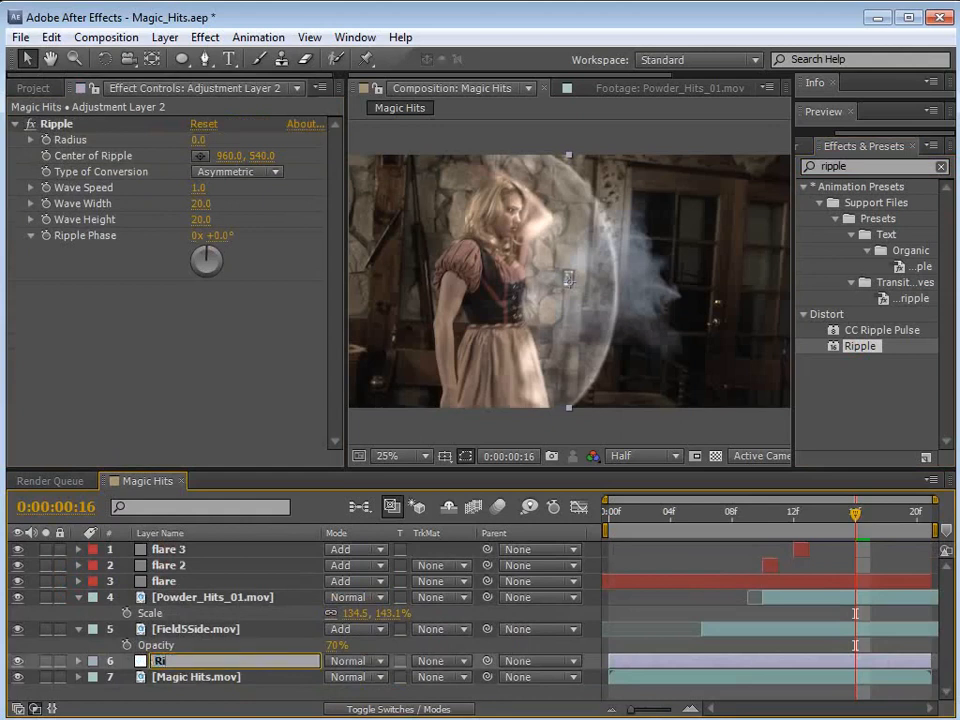
{"action": "type", "text": "pple"}
{"action": "key", "text": "Return"}
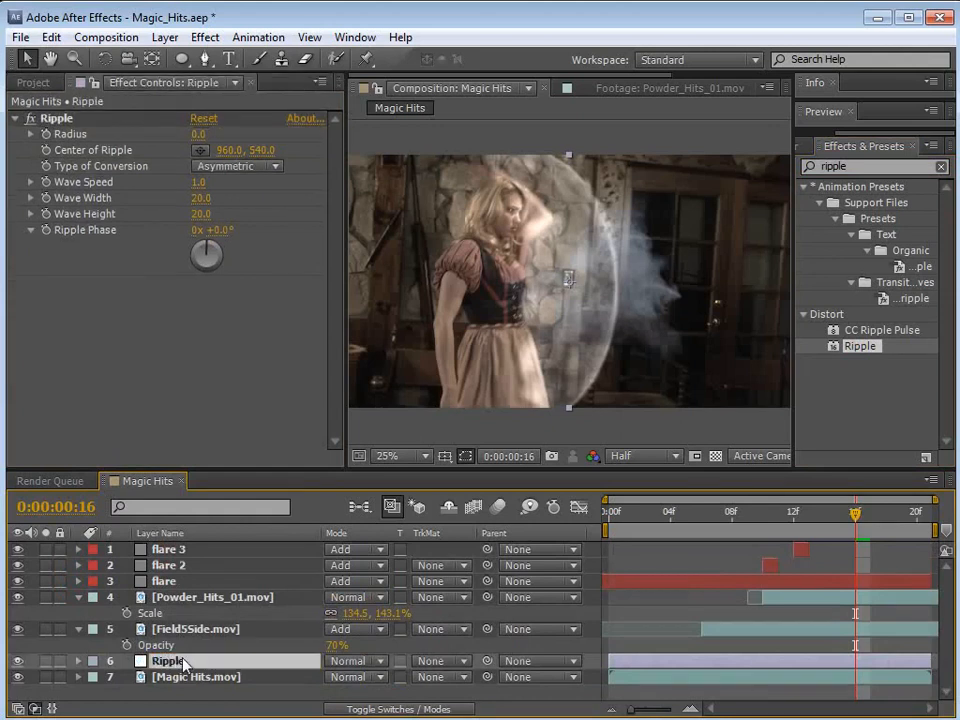
Solo the Ripple and Magic Hits.mov layers and set the ripple's Radius to 21.
{"action": "left_click", "coordinate": [45, 661]}
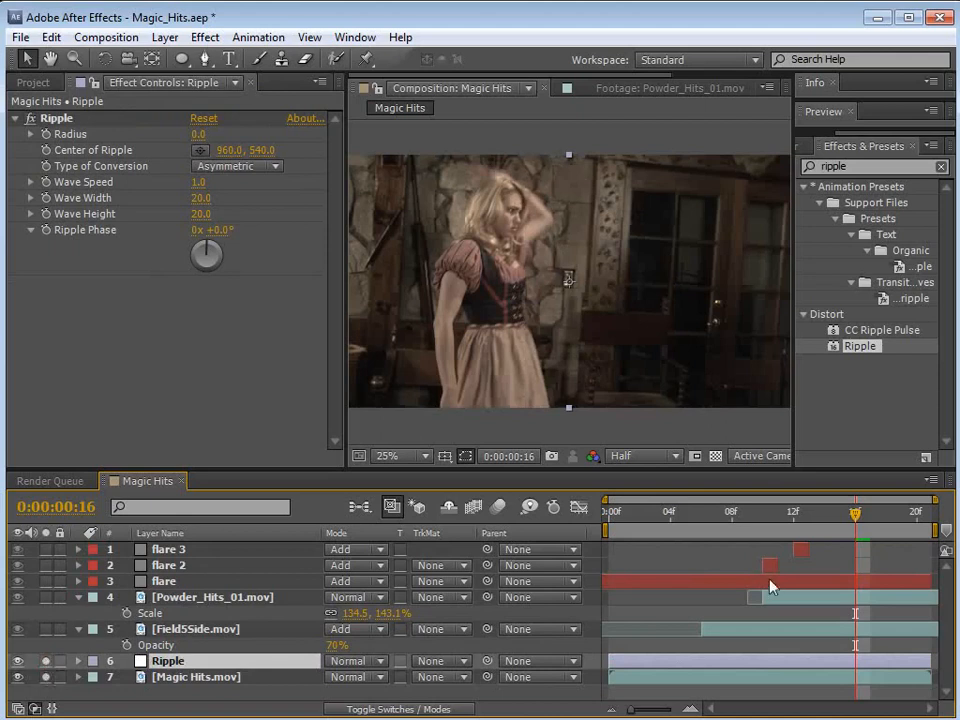
{"action": "left_click_drag", "start_coordinate": [200, 139], "coordinate": [221, 146]}
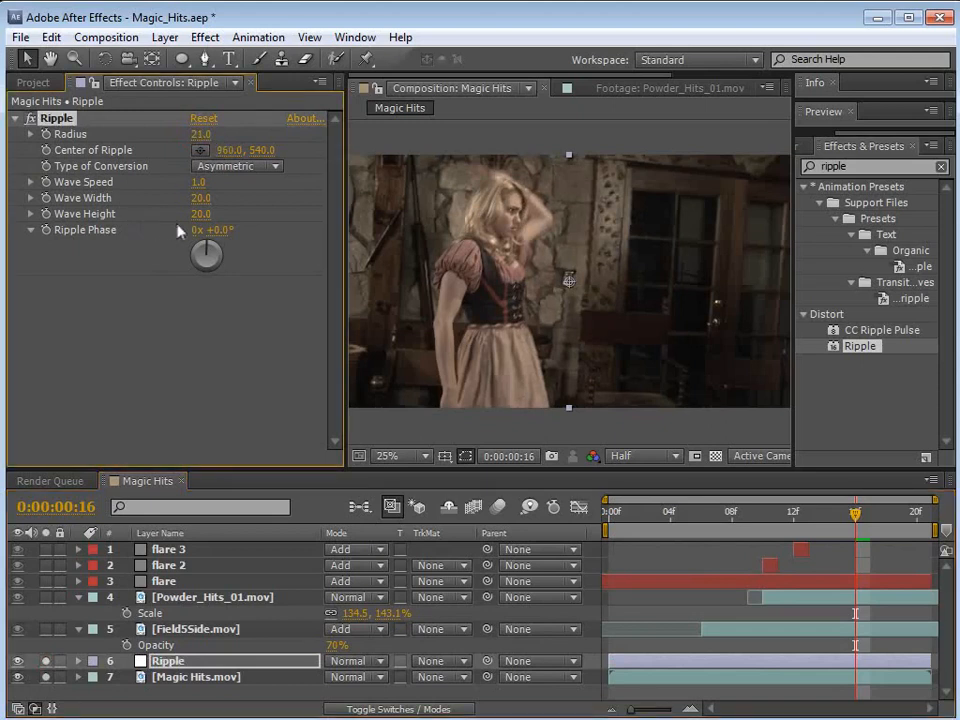
Move the ripple's centre beside the woman at about 860, 482, and set Wave Width to 50.6 and Wave Height to 55.
{"action": "left_click_drag", "start_coordinate": [569, 283], "coordinate": [542, 266]}
{"action": "scroll", "coordinate": [550, 278], "scroll_direction": "up", "scroll_amount": 2}
{"action": "left_click_drag", "start_coordinate": [536, 212], "coordinate": [617, 289]}
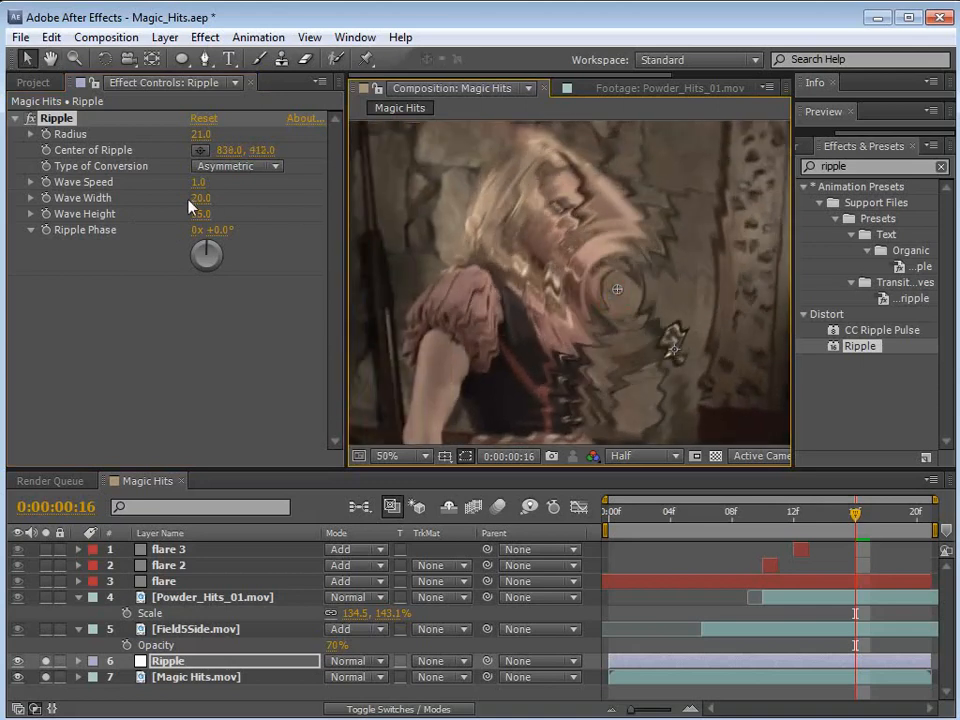
{"action": "left_click_drag", "start_coordinate": [198, 198], "coordinate": [503, 222]}
{"action": "left_click_drag", "start_coordinate": [617, 290], "coordinate": [627, 322]}
{"action": "scroll", "coordinate": [612, 307], "scroll_direction": "down", "scroll_amount": 2}
Move the ripple's centre to about 1020, 558 and set Radius to 40, Wave Width to 51.7 and Wave Height to 160.
{"action": "key", "text": "Page_Up"}
{"action": "key", "text": "Page_Up"}
{"action": "key", "text": "Page_Up"}
{"action": "key", "text": "Page_Up"}
{"action": "key", "text": "Page_Up"}
{"action": "key", "text": "Page_Up"}
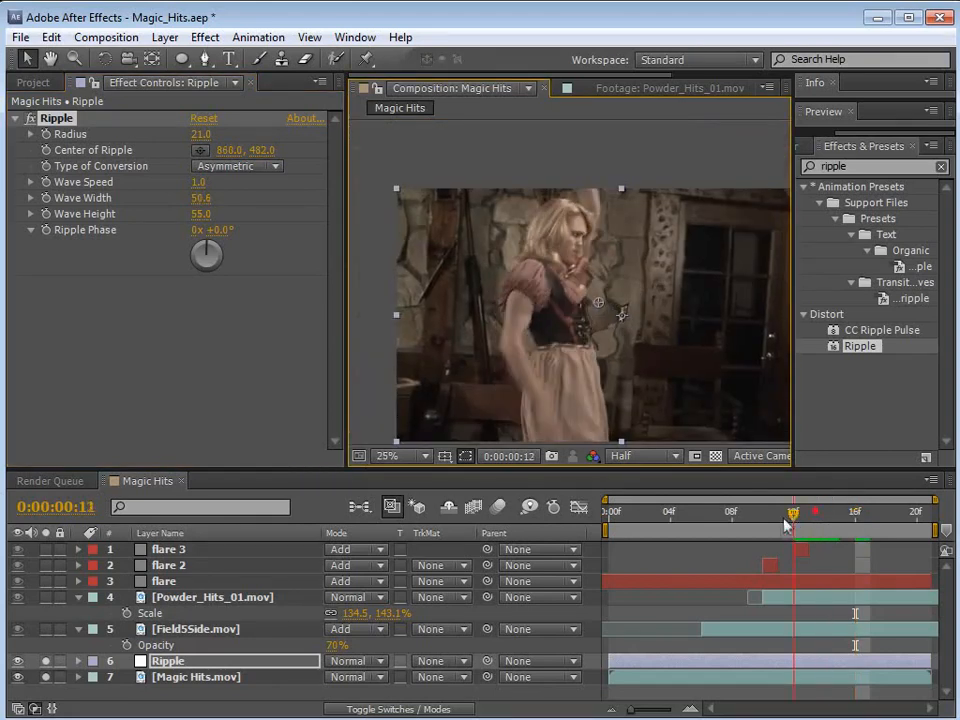
{"action": "left_click_drag", "start_coordinate": [599, 310], "coordinate": [636, 320]}
{"action": "left_click_drag", "start_coordinate": [202, 198], "coordinate": [282, 214]}
{"action": "left_click_drag", "start_coordinate": [203, 134], "coordinate": [218, 132]}
Keyframe the Ripple Phase at 0x -1.0° on frame 10 and -1x -310.0° on frame 15.
{"action": "left_click_drag", "start_coordinate": [214, 230], "coordinate": [258, 271]}
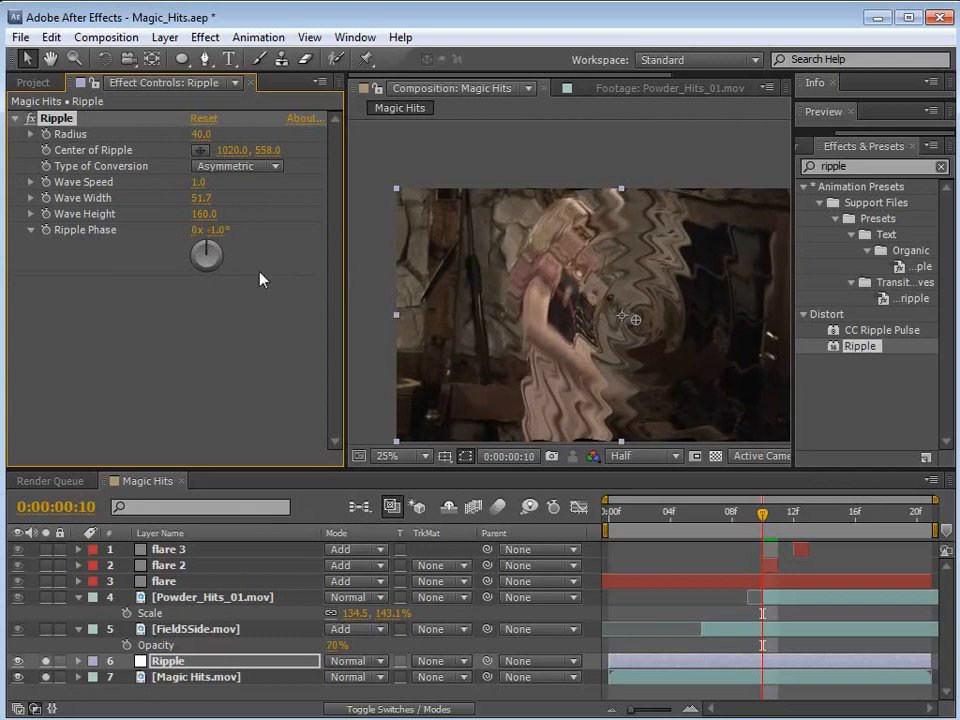
{"action": "left_click", "coordinate": [46, 230]}
{"action": "key", "text": "u"}
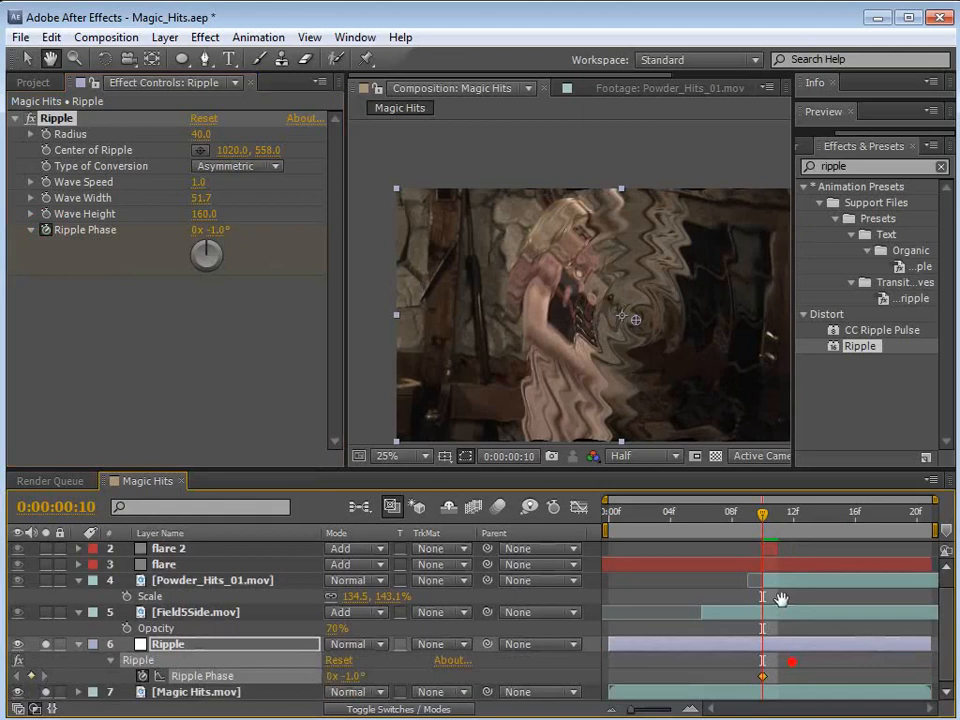
{"action": "left_click_drag", "start_coordinate": [768, 530], "coordinate": [840, 530]}
{"action": "left_click_drag", "start_coordinate": [212, 230], "coordinate": [18, 235]}
{"action": "left_click_drag", "start_coordinate": [219, 232], "coordinate": [179, 231]}
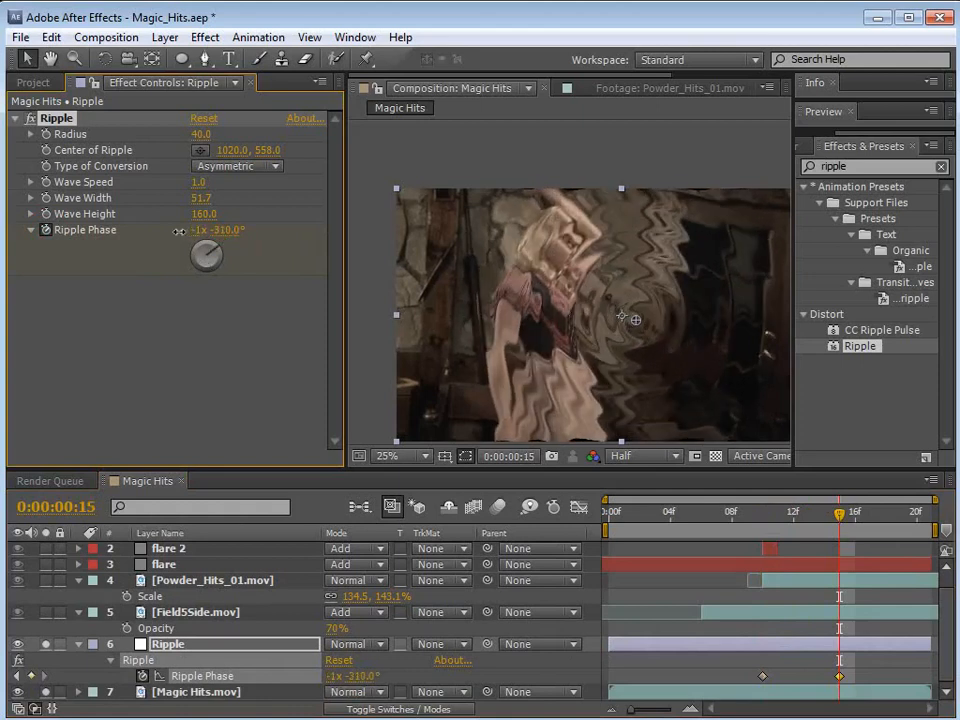
Set the ripple's Radius to 27 and move its last Ripple Phase keyframe to frame 18.
{"action": "mouse_move", "coordinate": [200, 133]}
{"action": "left_mouse_down"}
{"action": "mouse_move", "coordinate": [176, 133]}
{"action": "mouse_move", "coordinate": [190, 133]}
{"action": "left_mouse_up"}
{"action": "left_click_drag", "start_coordinate": [763, 513], "coordinate": [793, 542]}
{"action": "left_click_drag", "start_coordinate": [839, 677], "coordinate": [886, 677]}
{"action": "left_click_drag", "start_coordinate": [800, 533], "coordinate": [748, 530]}
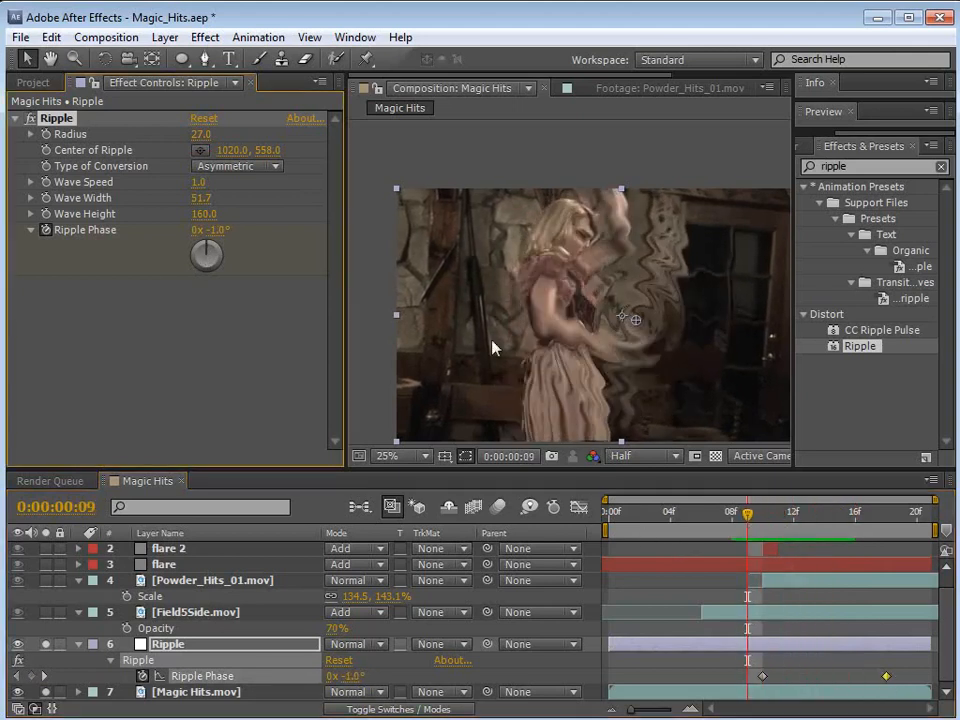
Keyframe the Wave Height at 160 on frame 9 and at 0 on frames 7 and 15.
{"action": "left_click", "coordinate": [46, 214]}
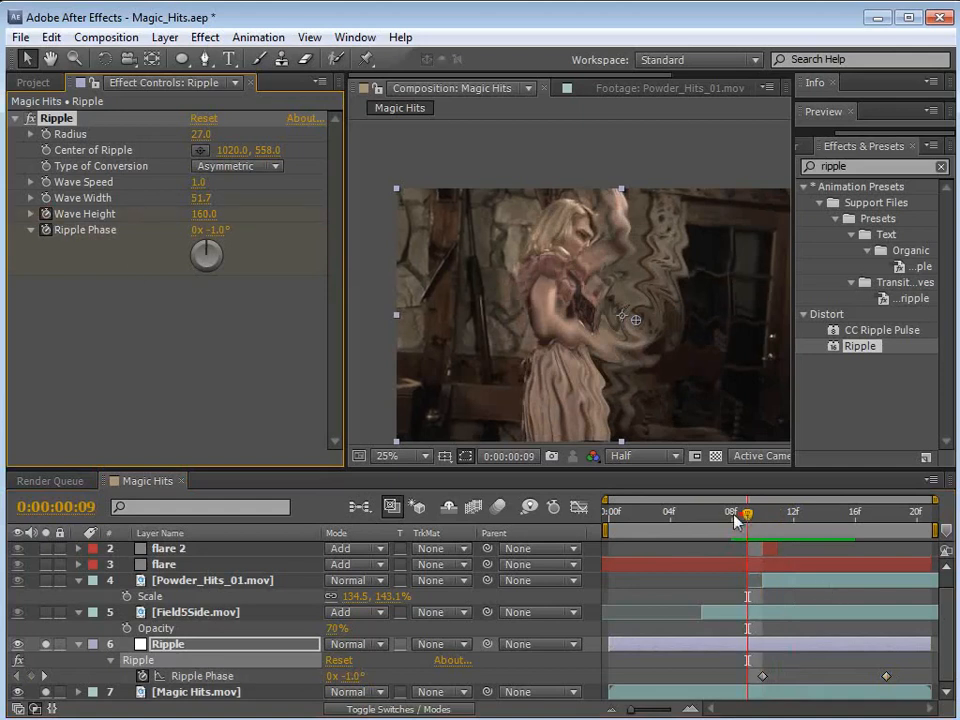
{"action": "left_click_drag", "start_coordinate": [735, 516], "coordinate": [717, 516]}
{"action": "left_click", "coordinate": [204, 215]}
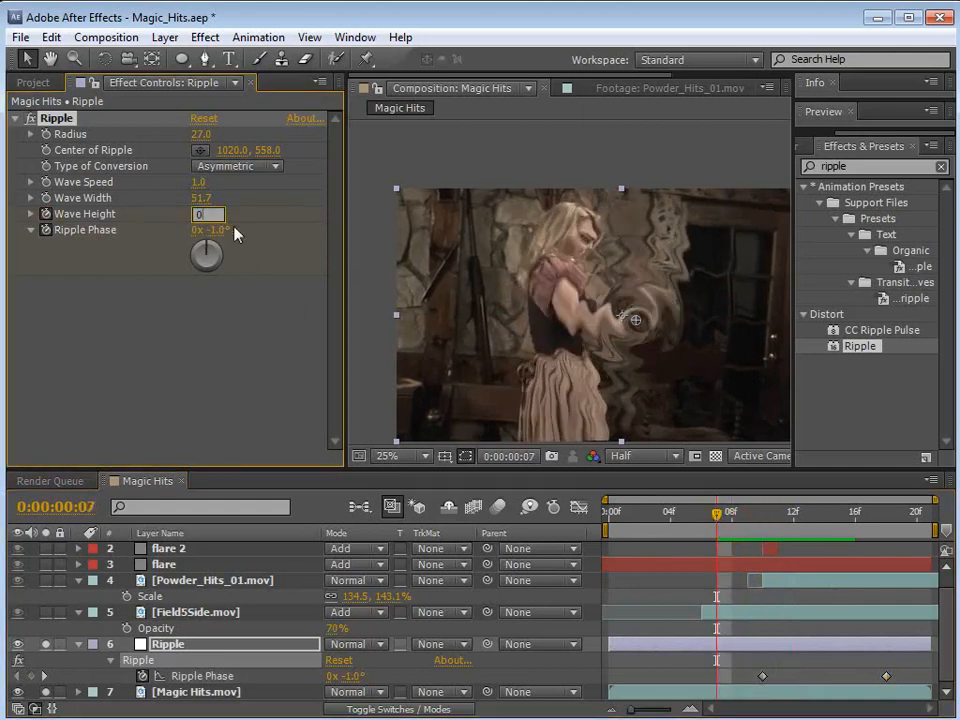
{"action": "key", "text": "Return"}
{"action": "left_click_drag", "start_coordinate": [727, 527], "coordinate": [839, 523]}
{"action": "key", "text": "u"}
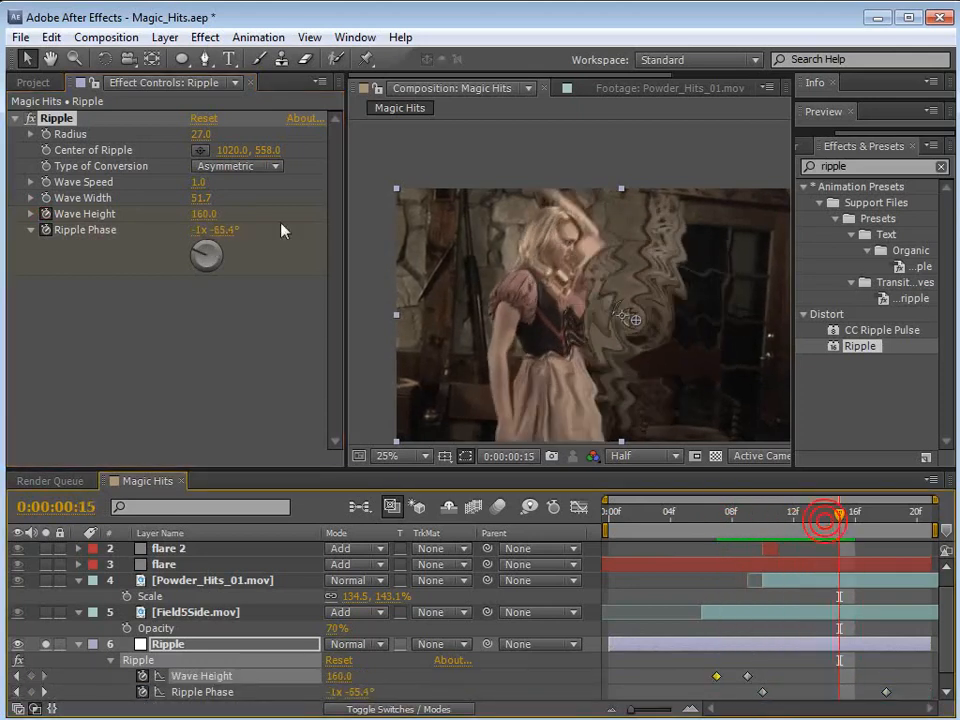
{"action": "left_click", "coordinate": [205, 214]}
{"action": "type", "text": "0"}
{"action": "key", "text": "Return"}
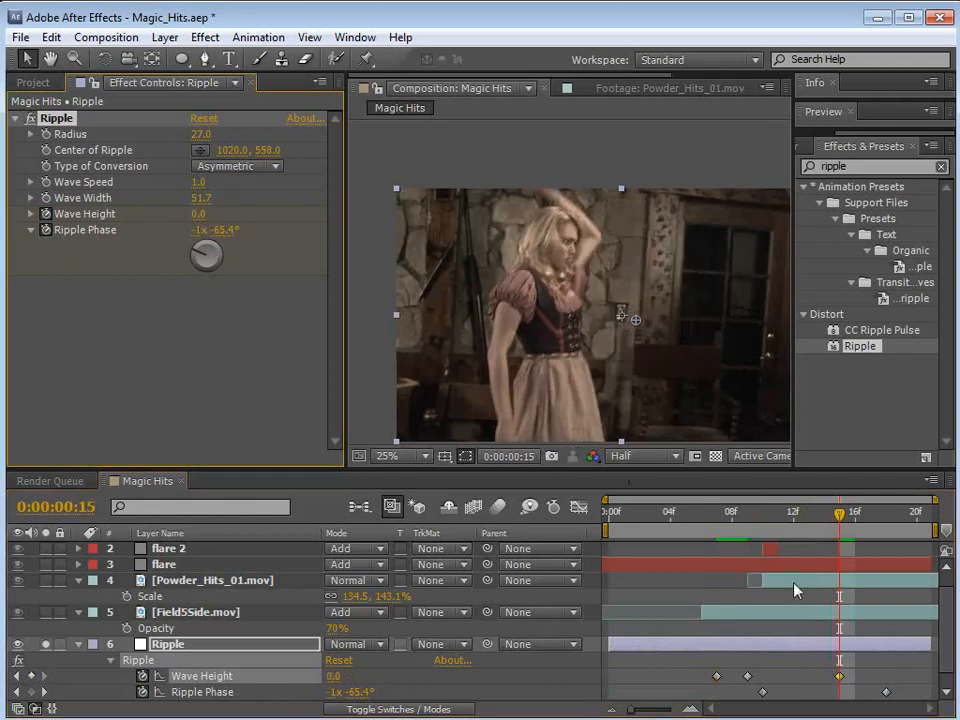
Move the last Wave Height keyframe to frame 18 and the first Ripple Phase keyframe to frame 7.
{"action": "left_click_drag", "start_coordinate": [838, 678], "coordinate": [884, 677]}
{"action": "left_click_drag", "start_coordinate": [762, 692], "coordinate": [717, 692]}
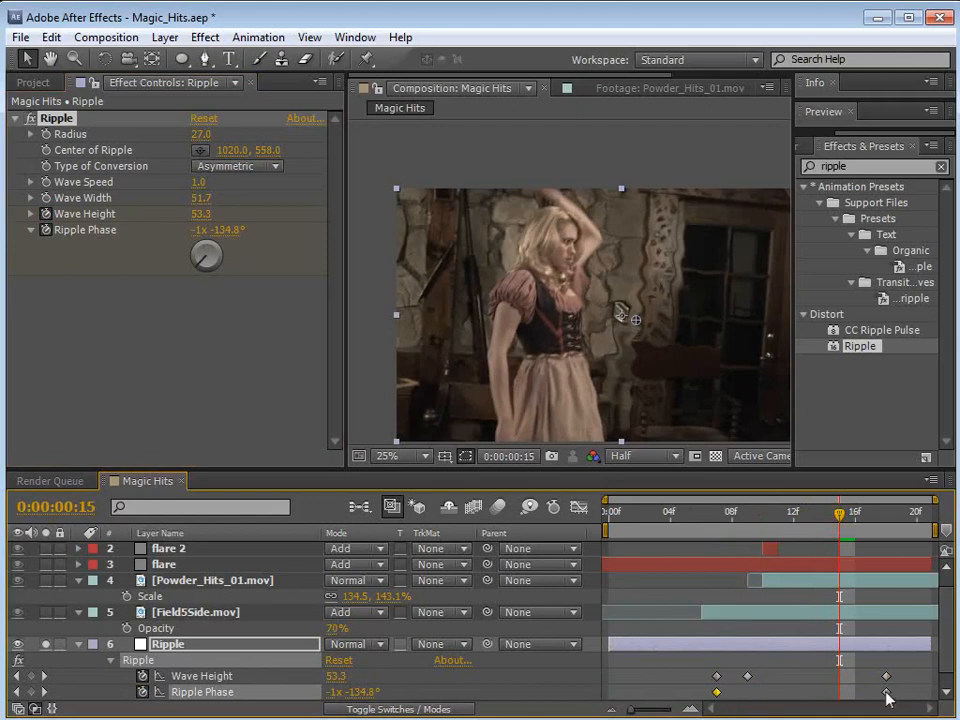
{"action": "left_click_drag", "start_coordinate": [701, 517], "coordinate": [793, 561]}
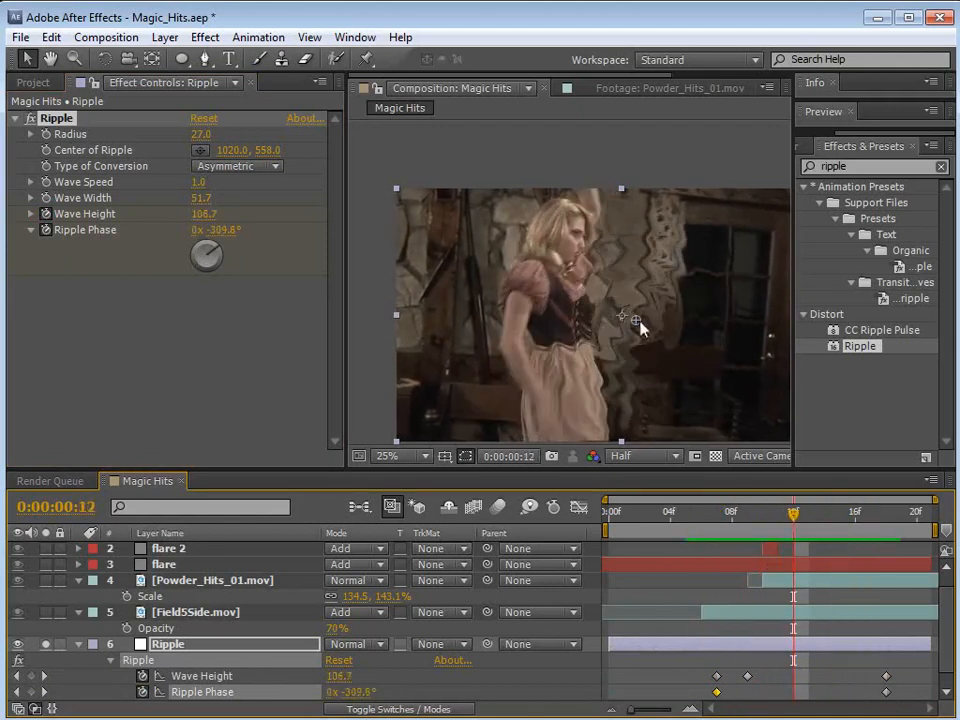
Examine the ripple distortion around the woman across frames 9 to 13.
{"action": "key", "text": "period"}
{"action": "left_click_drag", "start_coordinate": [788, 513], "coordinate": [748, 570]}
{"action": "key", "text": "comma"}
{"action": "key", "text": "period"}
{"action": "key", "text": "comma"}
{"action": "key", "text": "space"}
{"action": "left_click_drag", "start_coordinate": [680, 375], "coordinate": [636, 336]}
{"action": "mouse_move", "coordinate": [755, 524]}
{"action": "left_mouse_down"}
{"action": "mouse_move", "coordinate": [808, 522]}
{"action": "mouse_move", "coordinate": [762, 522]}
{"action": "left_mouse_up"}
Unsolo the Ripple and Magic Hits.mov layers and collapse all the layer properties.
{"action": "left_click", "coordinate": [46, 646]}
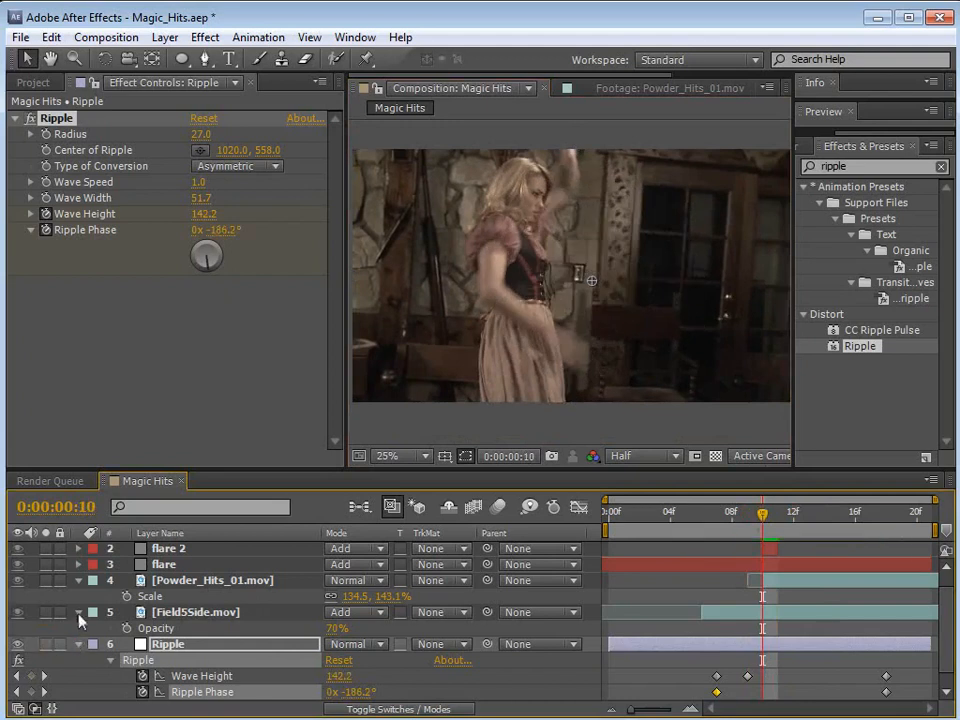
{"action": "key", "text": "ctrl+a"}
{"action": "left_click", "coordinate": [79, 613]}
{"action": "left_click", "coordinate": [750, 681]}
{"action": "left_click_drag", "start_coordinate": [767, 516], "coordinate": [810, 520]}
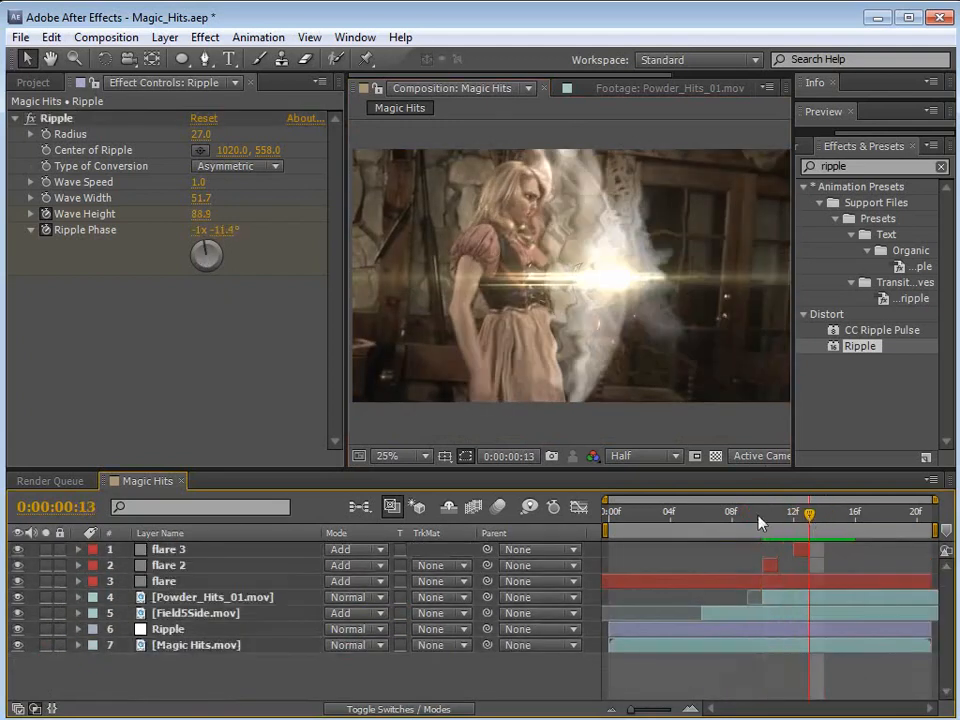
Reveal the Ripple layer's keyframes, set its Wave Speed to 0.4 and its Type of Conversion to Symmetric.
{"action": "left_click", "coordinate": [166, 630]}
{"action": "key", "text": "u"}
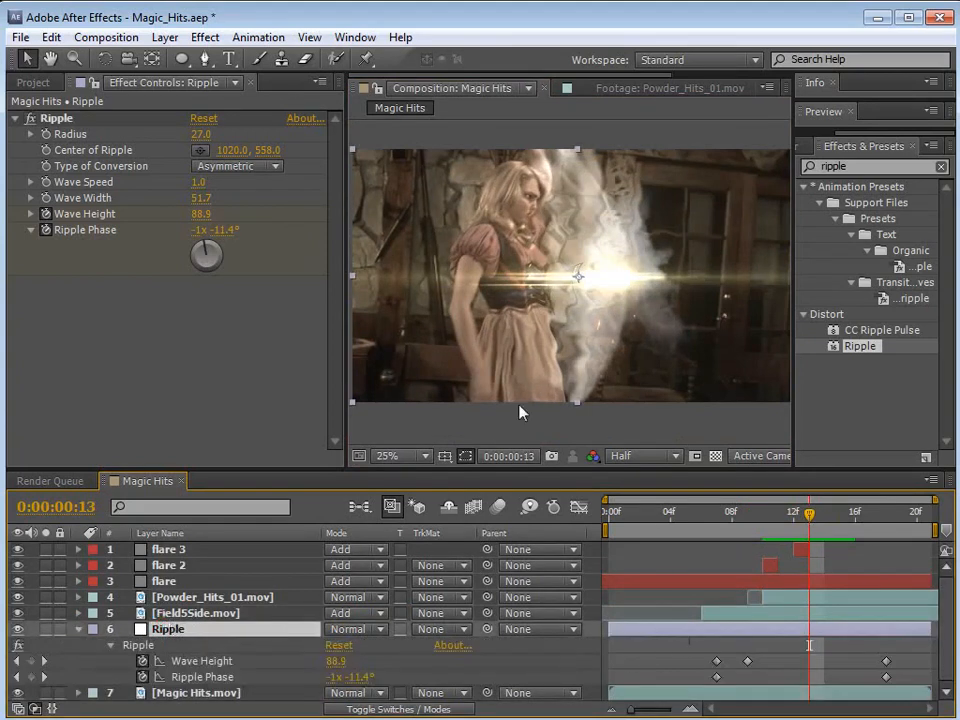
{"action": "left_click_drag", "start_coordinate": [201, 184], "coordinate": [199, 184]}
{"action": "left_click", "coordinate": [238, 166]}
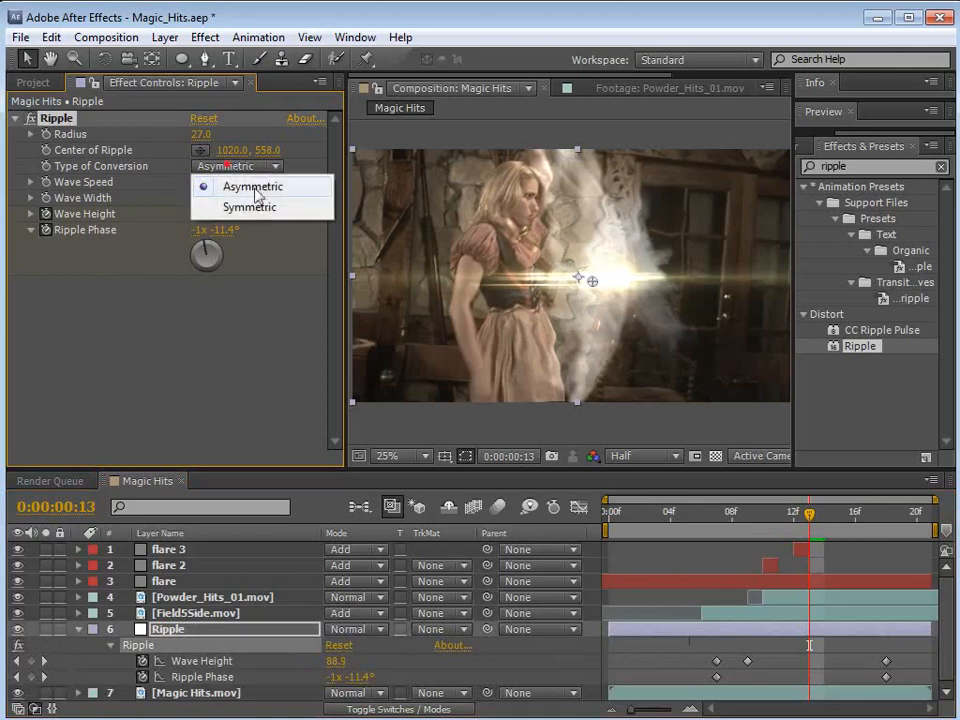
{"action": "left_click", "coordinate": [252, 204]}
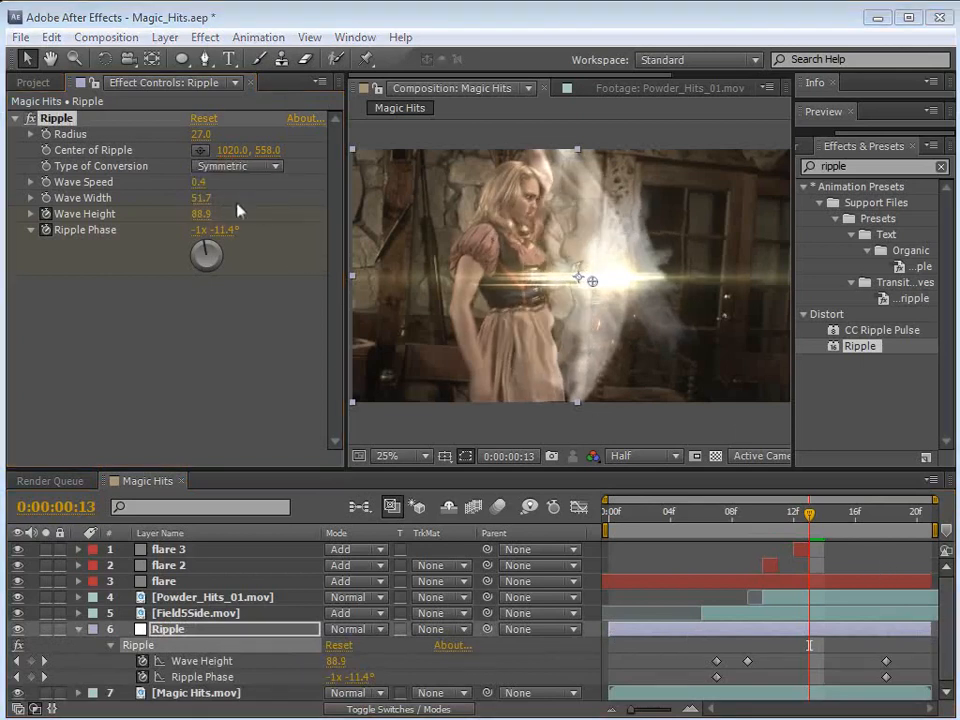
Raise the Wave Height keyframe on frame 9 to 293, set Wave Width to 74.3 and preview the hit.
{"action": "mouse_move", "coordinate": [811, 516]}
{"action": "left_mouse_down"}
{"action": "mouse_move", "coordinate": [761, 516]}
{"action": "mouse_move", "coordinate": [810, 518]}
{"action": "left_mouse_up"}
{"action": "left_click_drag", "start_coordinate": [861, 523], "coordinate": [744, 553]}
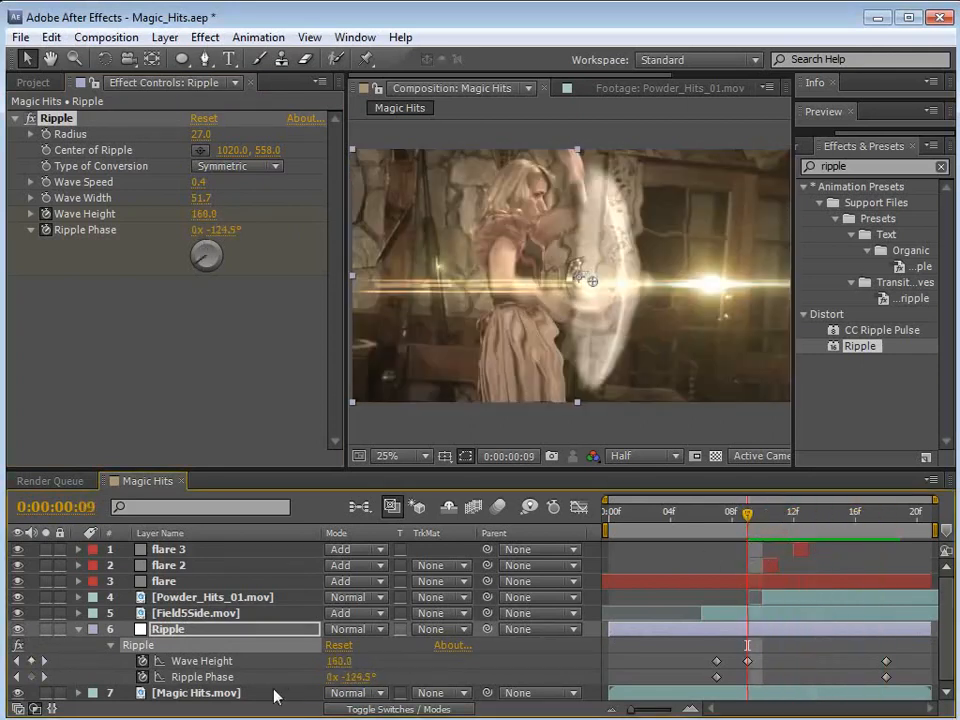
{"action": "left_click_drag", "start_coordinate": [338, 663], "coordinate": [424, 656]}
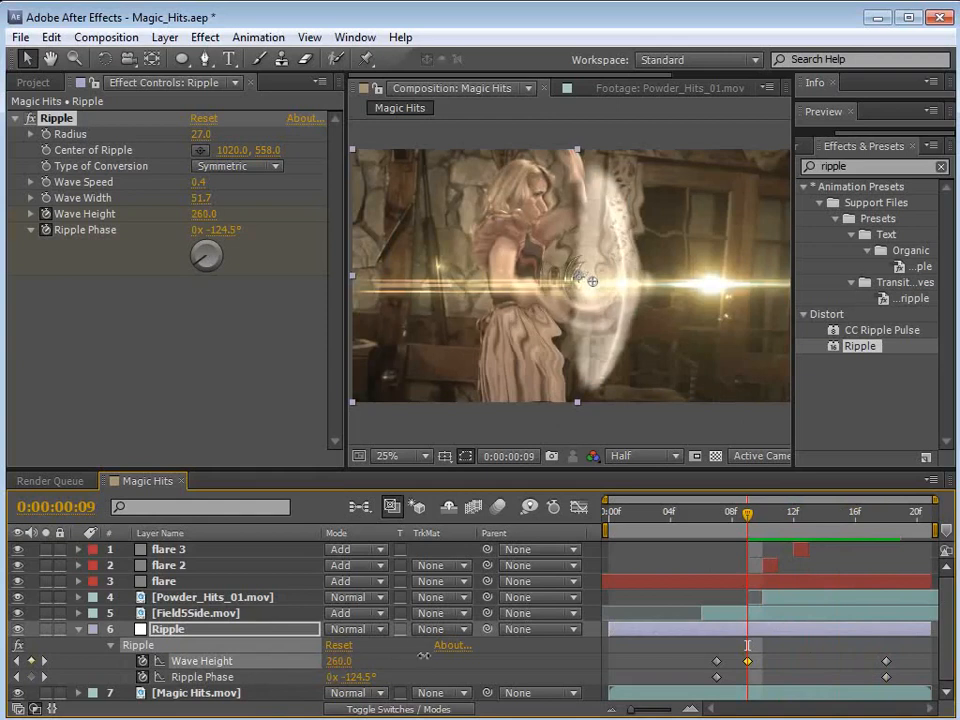
{"action": "left_click_drag", "start_coordinate": [200, 199], "coordinate": [420, 208]}
{"action": "key", "text": "space"}
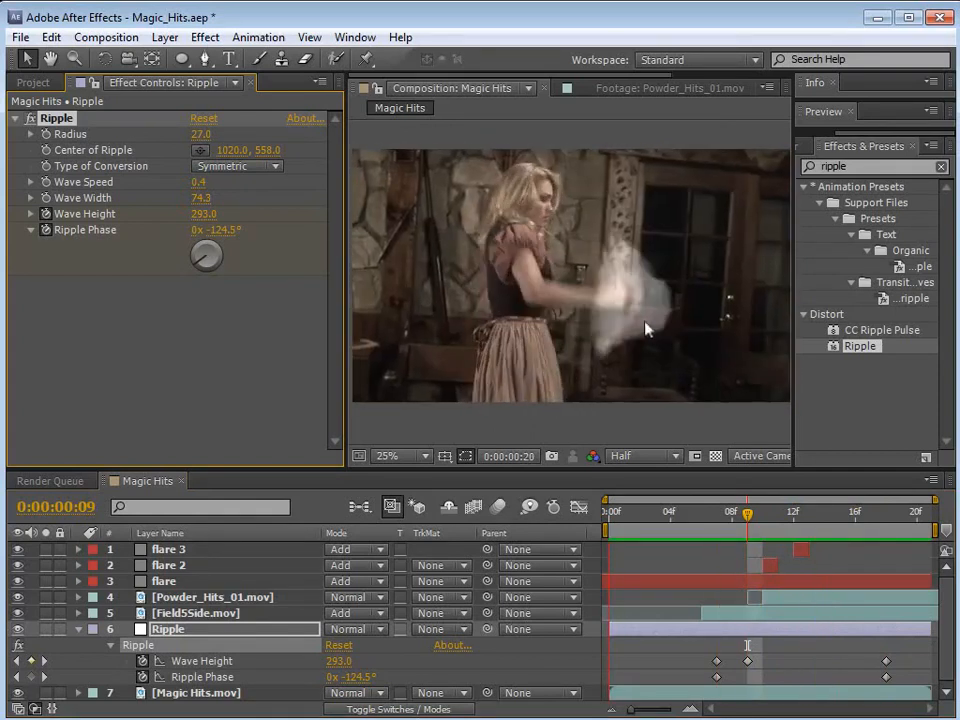
{"action": "key", "text": "space"}
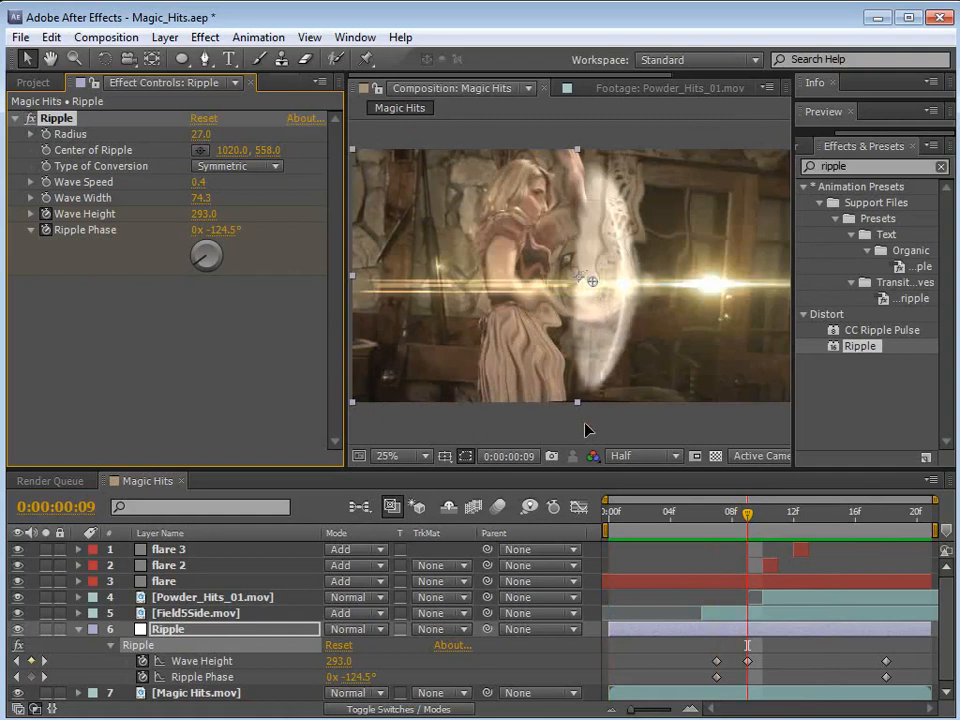
Set the ripple's Type of Conversion to Asymmetric while viewing frame 13 up close.
{"action": "left_click", "coordinate": [590, 335]}
{"action": "scroll", "coordinate": [580, 327], "scroll_direction": "up", "scroll_amount": 2}
{"action": "left_click_drag", "start_coordinate": [579, 326], "coordinate": [657, 341]}
{"action": "key", "text": "v"}
{"action": "left_click_drag", "start_coordinate": [747, 516], "coordinate": [811, 533]}
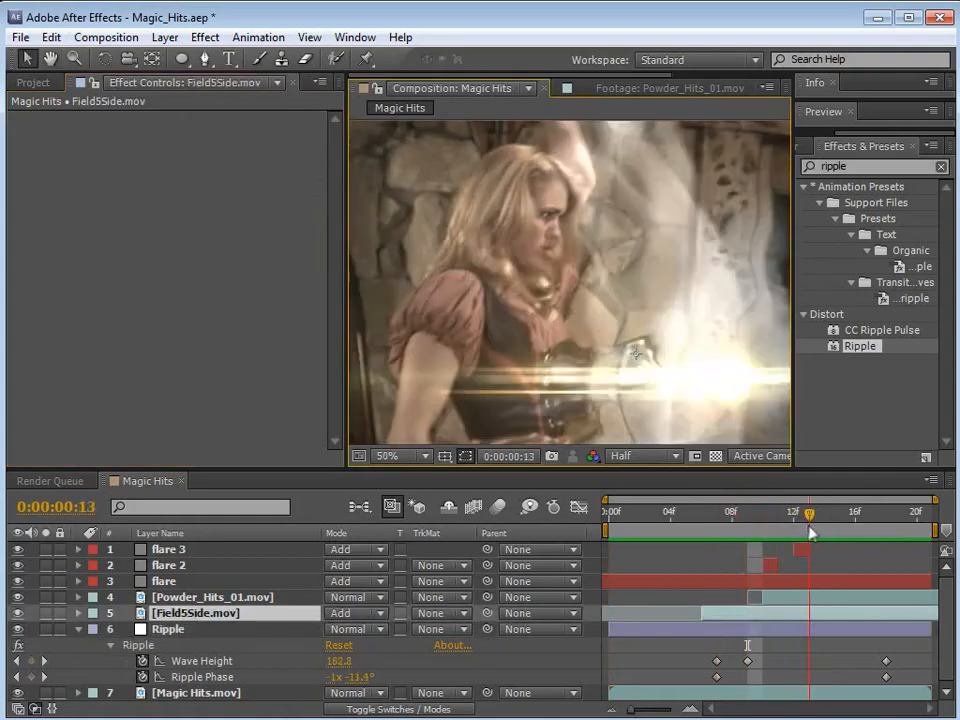
{"action": "left_click", "coordinate": [250, 629]}
{"action": "left_click", "coordinate": [238, 166]}
{"action": "left_click", "coordinate": [242, 186]}
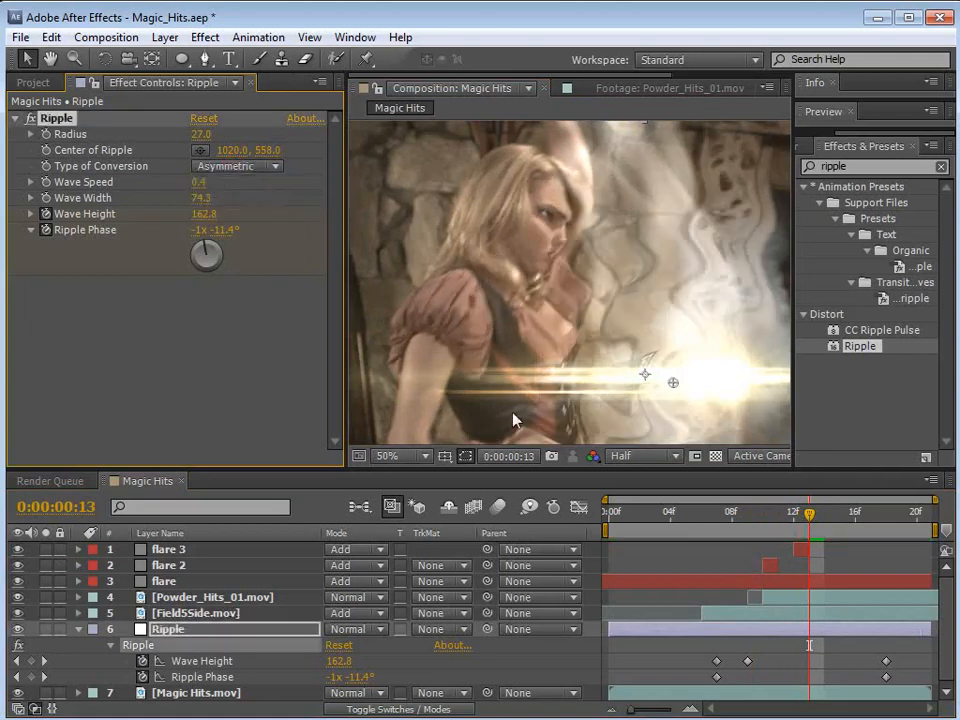
Compare the Symmetric and Asymmetric conversion types of the ripple on frame 13, ending on Asymmetric.
{"action": "scroll", "coordinate": [600, 342], "scroll_direction": "down", "scroll_amount": 2}
{"action": "key", "text": "h"}
{"action": "left_click_drag", "start_coordinate": [620, 338], "coordinate": [606, 320]}
{"action": "scroll", "coordinate": [604, 320], "scroll_direction": "up", "scroll_amount": 2}
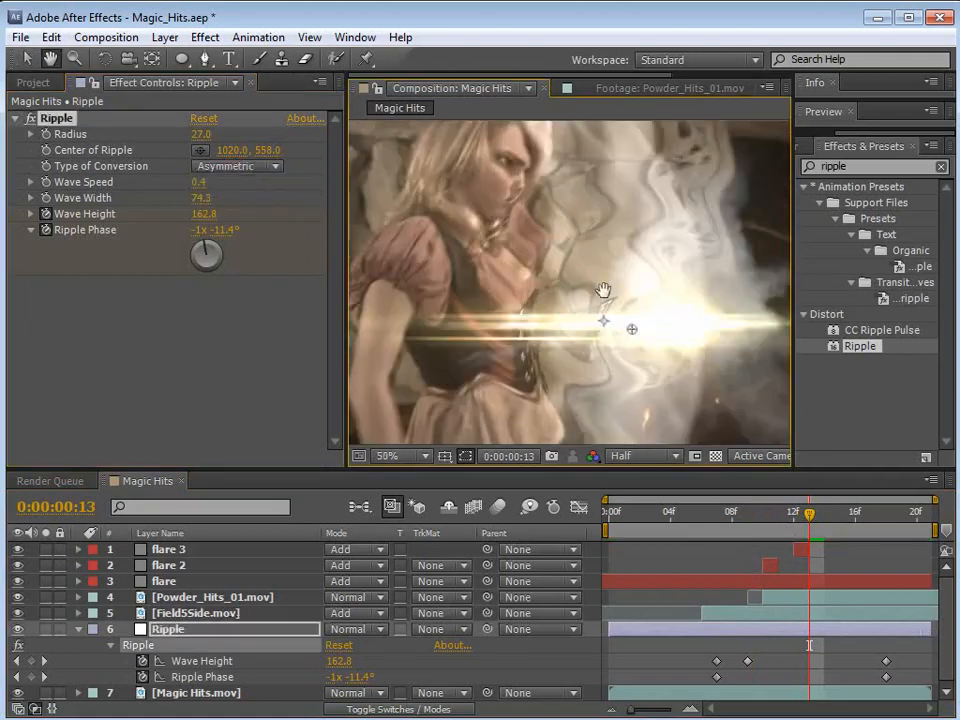
{"action": "left_click", "coordinate": [250, 168]}
{"action": "left_click", "coordinate": [250, 207]}
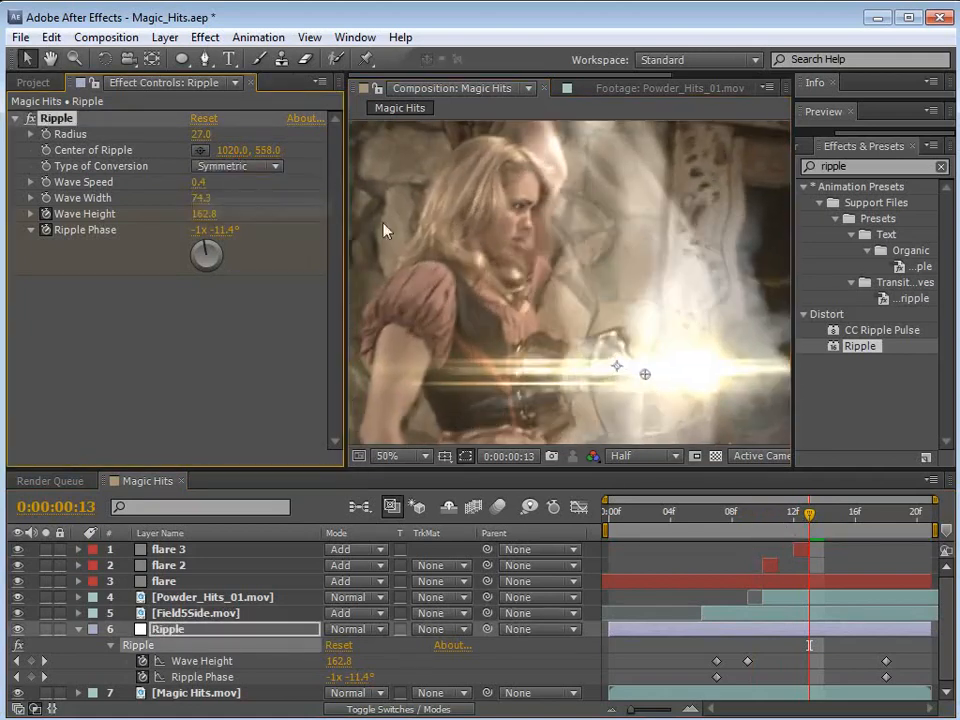
{"action": "left_click", "coordinate": [242, 166]}
{"action": "left_click", "coordinate": [242, 184]}
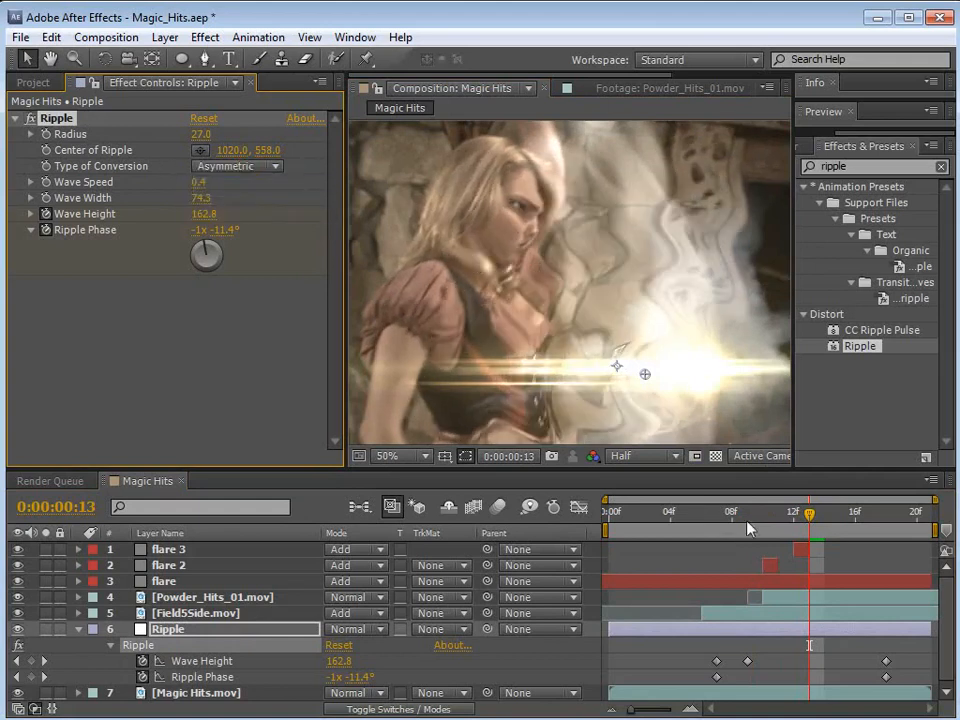
Preview the asymmetric ripple over the whole shot and set the Type of Conversion back to Symmetric.
{"action": "left_click_drag", "start_coordinate": [820, 516], "coordinate": [717, 516]}
{"action": "scroll", "coordinate": [612, 305], "scroll_direction": "down", "scroll_amount": 2}
{"action": "key", "text": "space"}
{"action": "left_click_drag", "start_coordinate": [642, 328], "coordinate": [615, 290]}
{"action": "key", "text": "KP_0"}
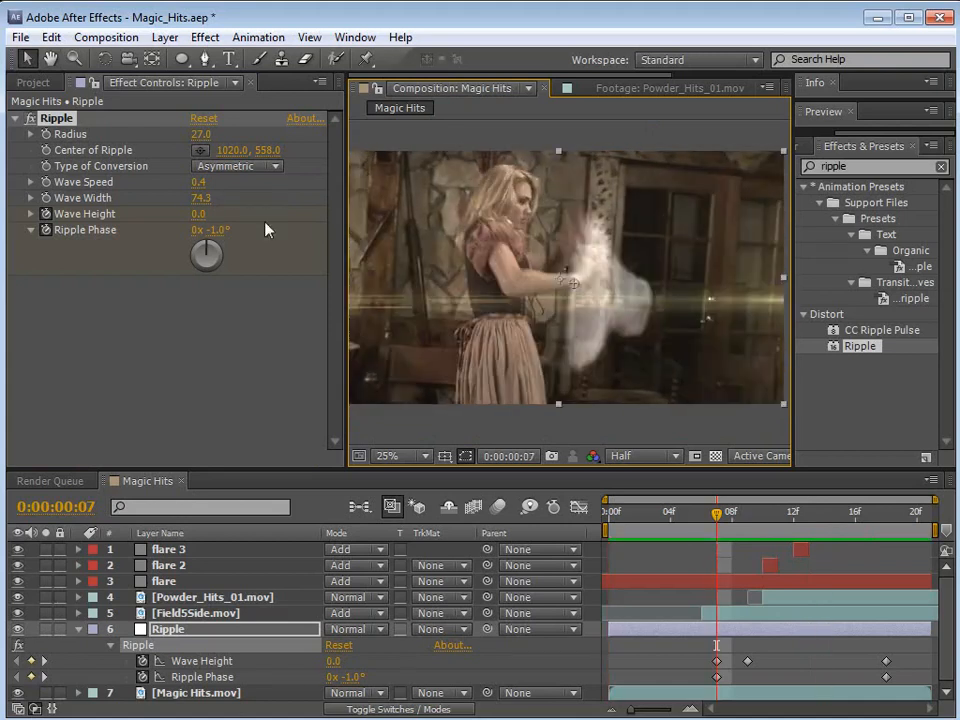
{"action": "left_click", "coordinate": [238, 166]}
{"action": "left_click", "coordinate": [241, 208]}
Shift the Ripple layer one frame later in the timeline and preview the hit.
{"action": "left_click_drag", "start_coordinate": [724, 520], "coordinate": [756, 566]}
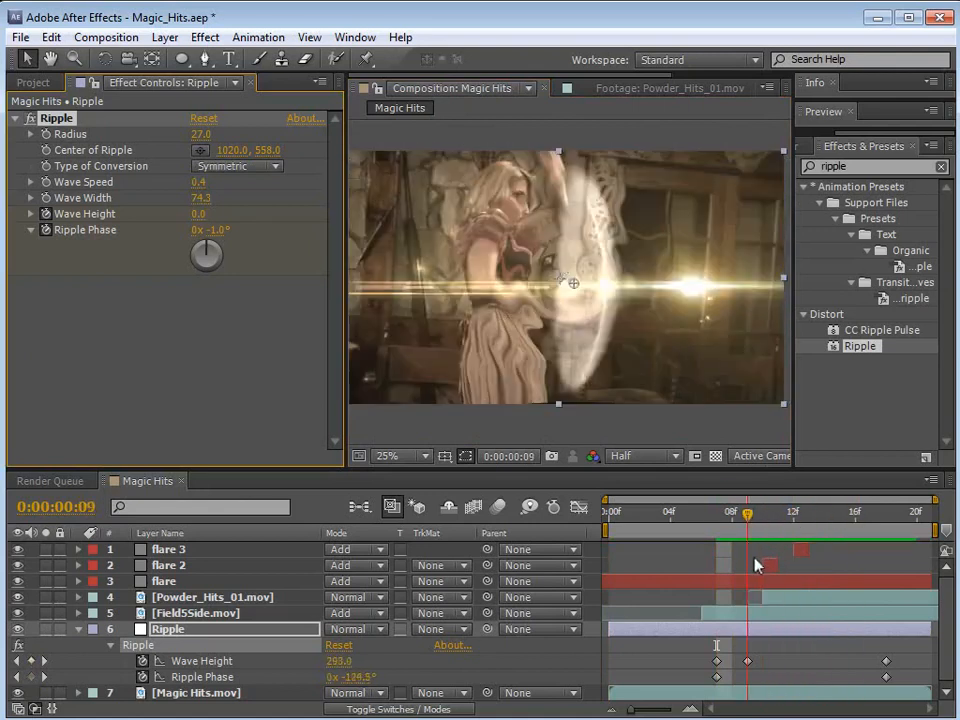
{"action": "left_click_drag", "start_coordinate": [767, 630], "coordinate": [782, 632]}
{"action": "left_click_drag", "start_coordinate": [748, 518], "coordinate": [672, 541]}
{"action": "key", "text": "space"}
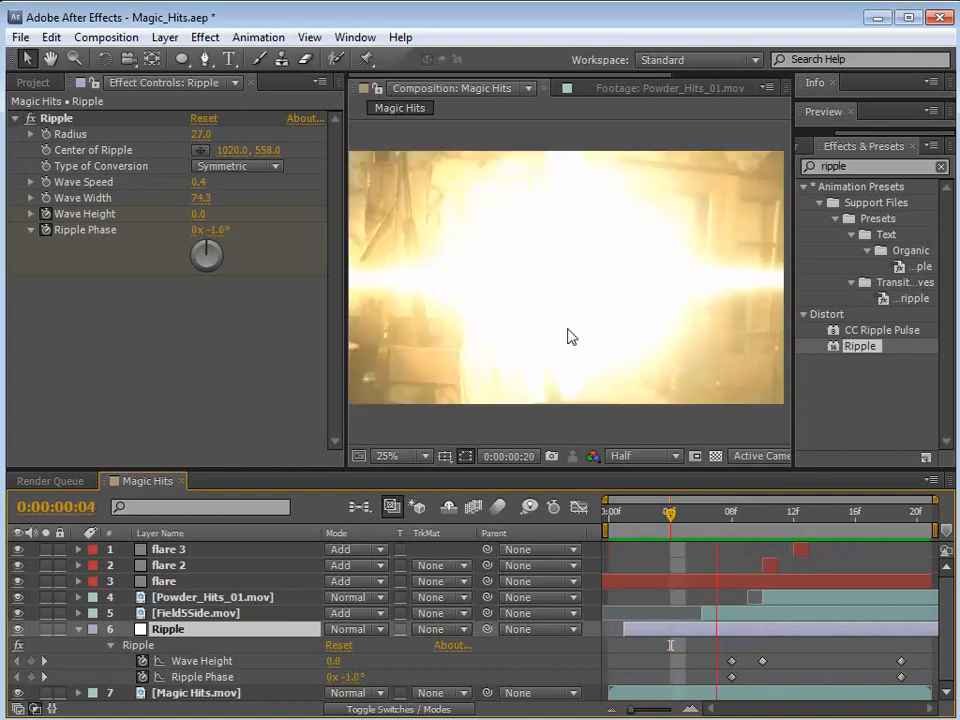
{"action": "key", "text": "space"}
Apply Curves to the Powder_Hits_01.mov layer, adjust its Red channel and pull the Blue channel's midtones down.
{"action": "left_click_drag", "start_coordinate": [724, 533], "coordinate": [838, 553]}
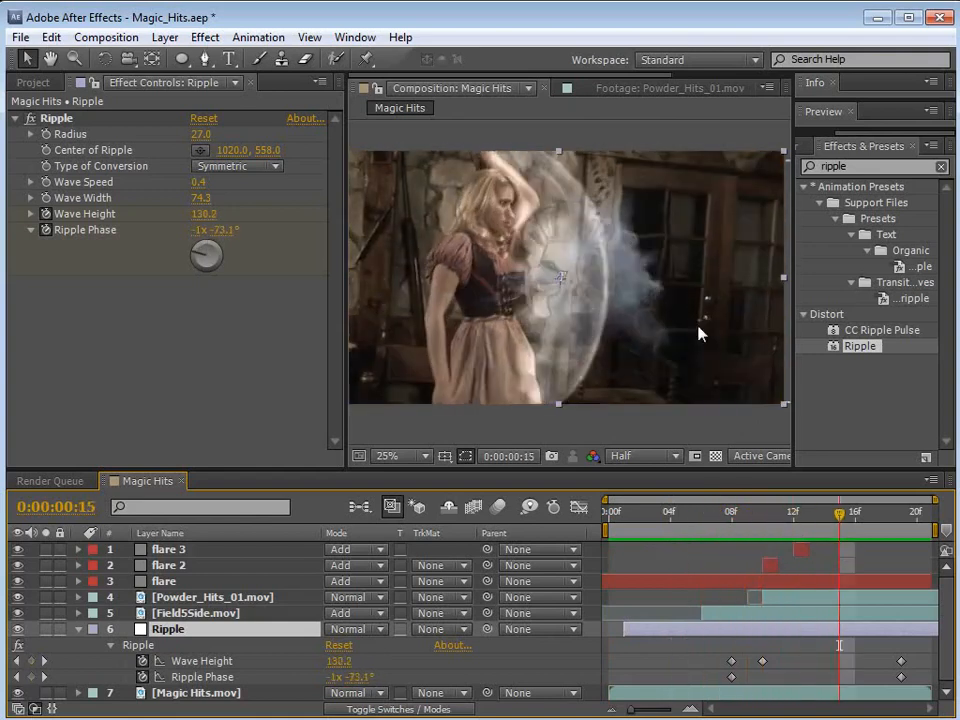
{"action": "left_click", "coordinate": [207, 598]}
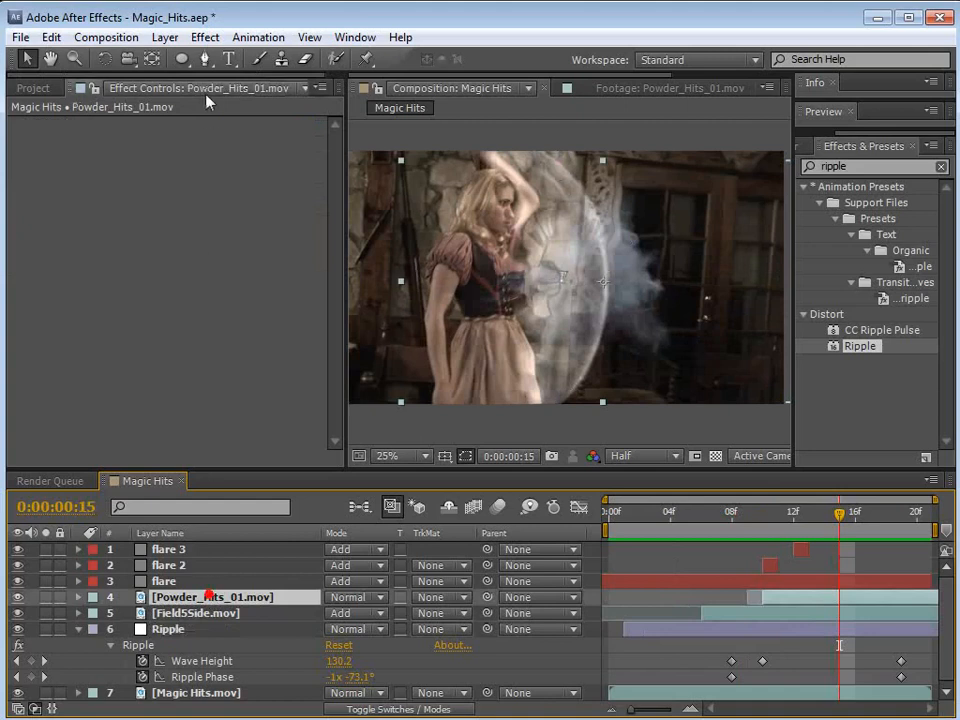
{"action": "left_click", "coordinate": [205, 37]}
{"action": "mouse_move", "coordinate": [250, 210]}
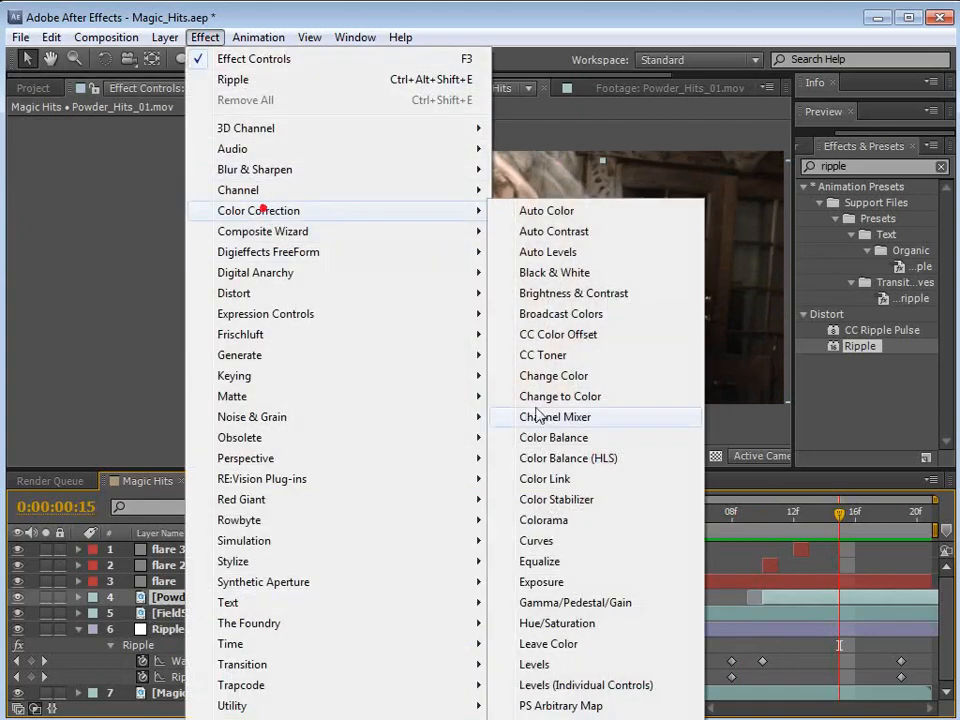
{"action": "left_click", "coordinate": [540, 540]}
{"action": "left_click", "coordinate": [222, 142]}
{"action": "left_click", "coordinate": [231, 178]}
{"action": "left_click_drag", "start_coordinate": [120, 262], "coordinate": [153, 262]}
{"action": "left_click", "coordinate": [222, 140]}
{"action": "left_click", "coordinate": [231, 221]}
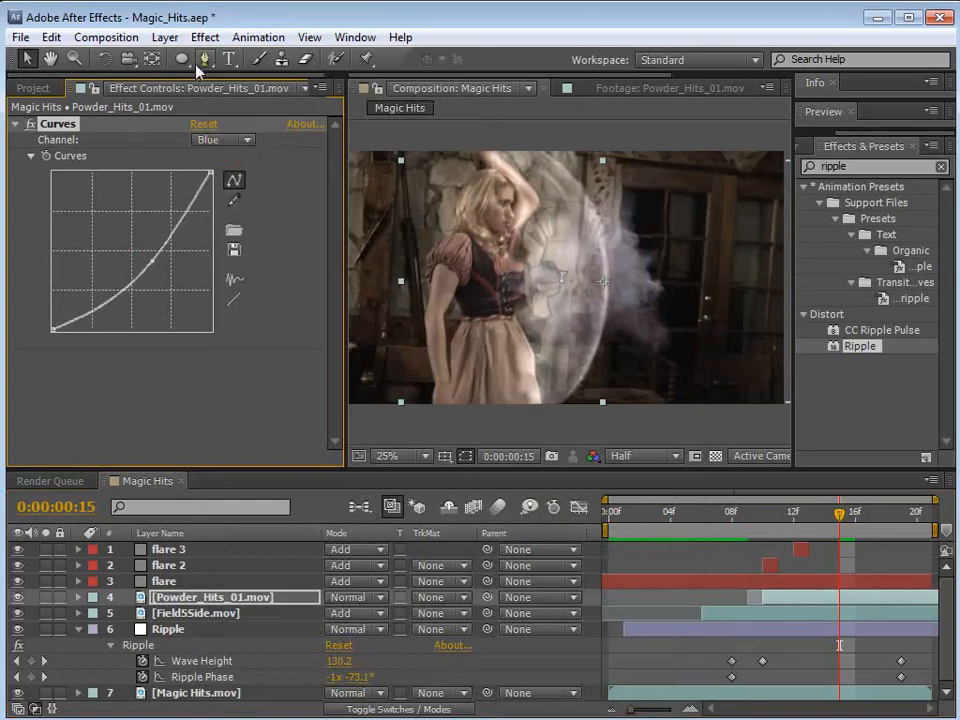
Add the Tint effect to the Powder_Hits_01.mov layer and map white to a light red.
{"action": "left_click", "coordinate": [205, 37]}
{"action": "mouse_move", "coordinate": [260, 210]}
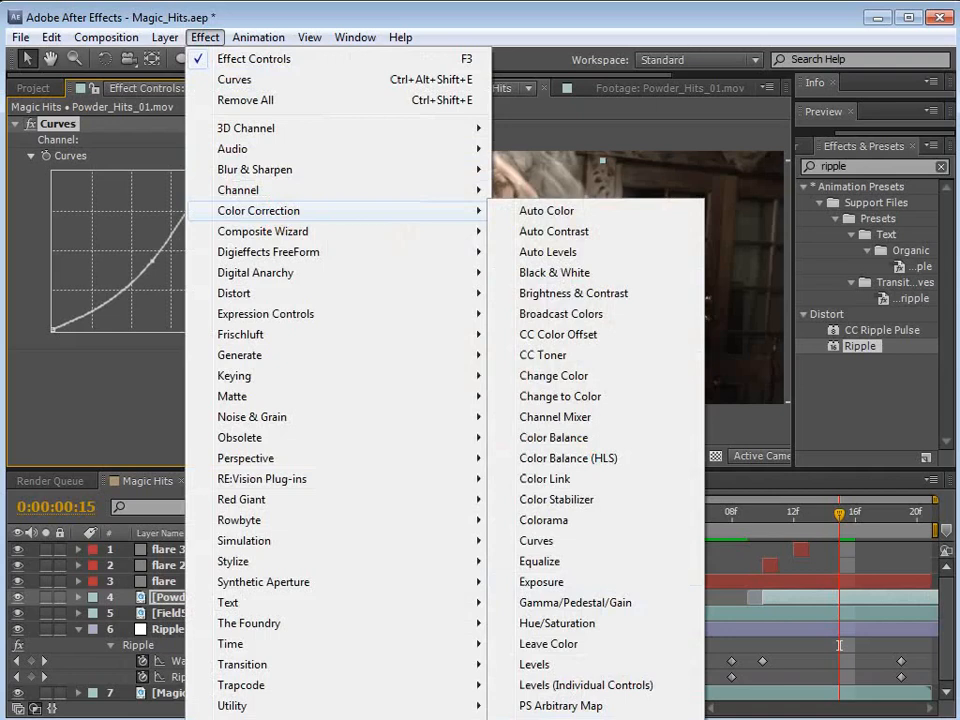
{"action": "left_click", "coordinate": [533, 718]}
{"action": "left_click", "coordinate": [200, 388]}
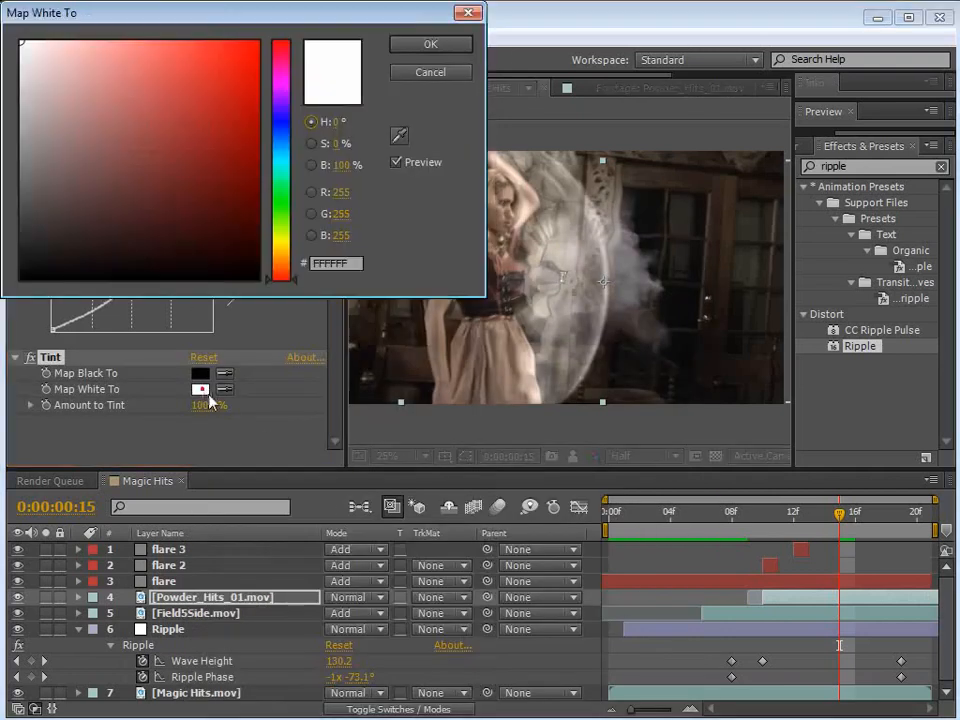
{"action": "left_click", "coordinate": [160, 33]}
{"action": "left_click_drag", "start_coordinate": [155, 38], "coordinate": [133, 41]}
{"action": "left_click", "coordinate": [430, 45]}
Set the Powder_Hits_01.mov layer's blending mode to Add and move its Tint effect above Curves.
{"action": "left_click", "coordinate": [355, 597]}
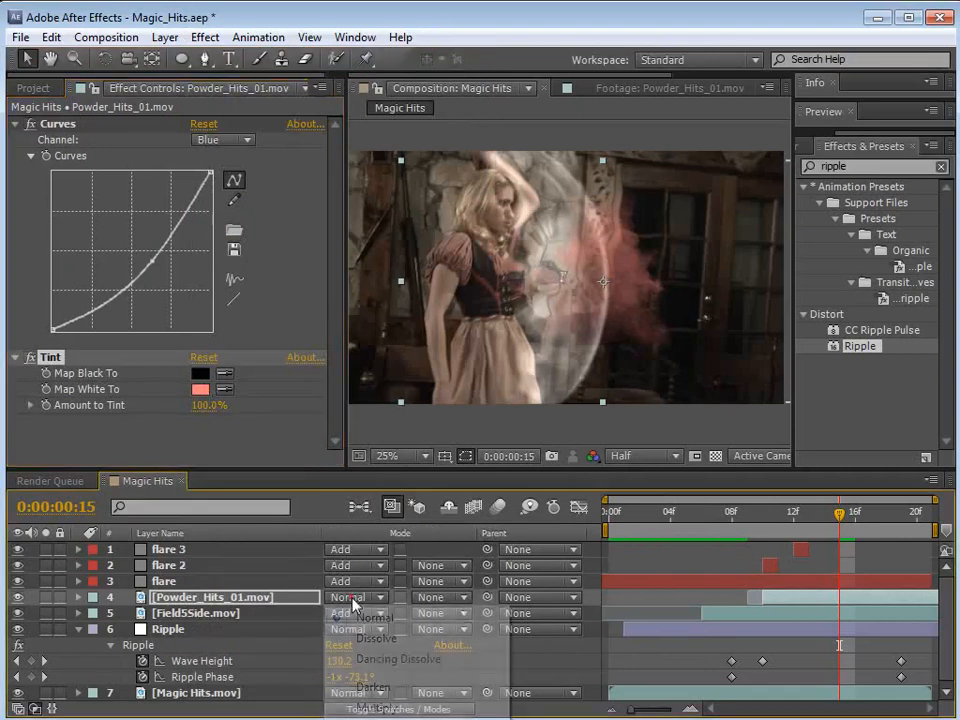
{"action": "left_click", "coordinate": [372, 719]}
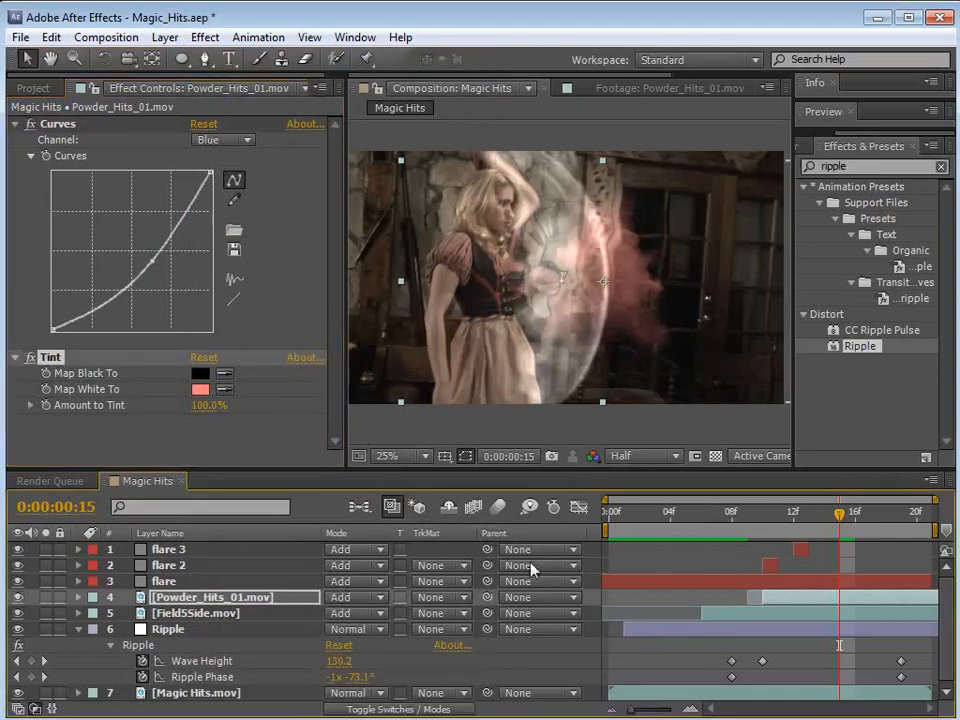
{"action": "left_click_drag", "start_coordinate": [816, 525], "coordinate": [838, 515]}
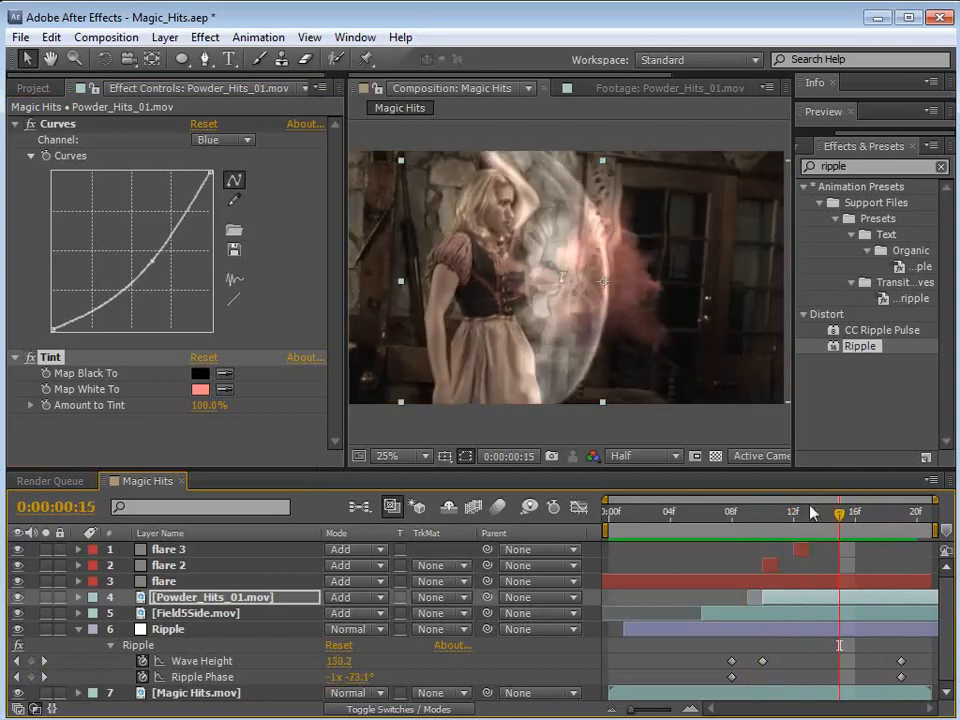
{"action": "left_click_drag", "start_coordinate": [48, 127], "coordinate": [88, 418]}
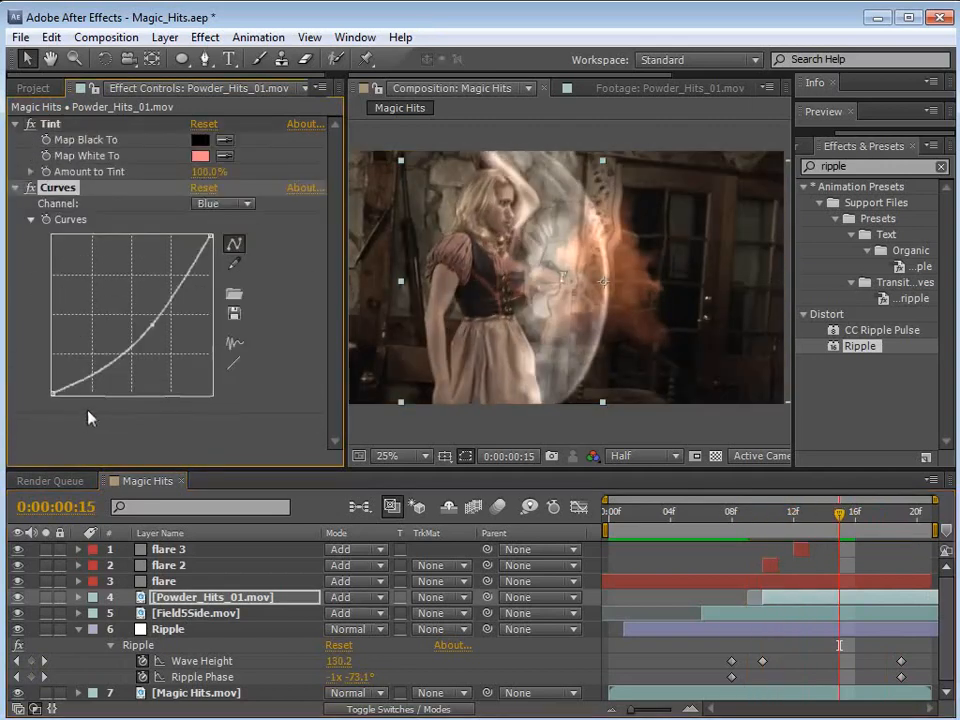
Try pulling down the midtones of the powder hit's RGB curve, preview it, and return the curve to a straight diagonal.
{"action": "left_click", "coordinate": [224, 204]}
{"action": "left_click", "coordinate": [225, 221]}
{"action": "left_click_drag", "start_coordinate": [131, 317], "coordinate": [152, 332]}
{"action": "key", "text": "KP_0"}
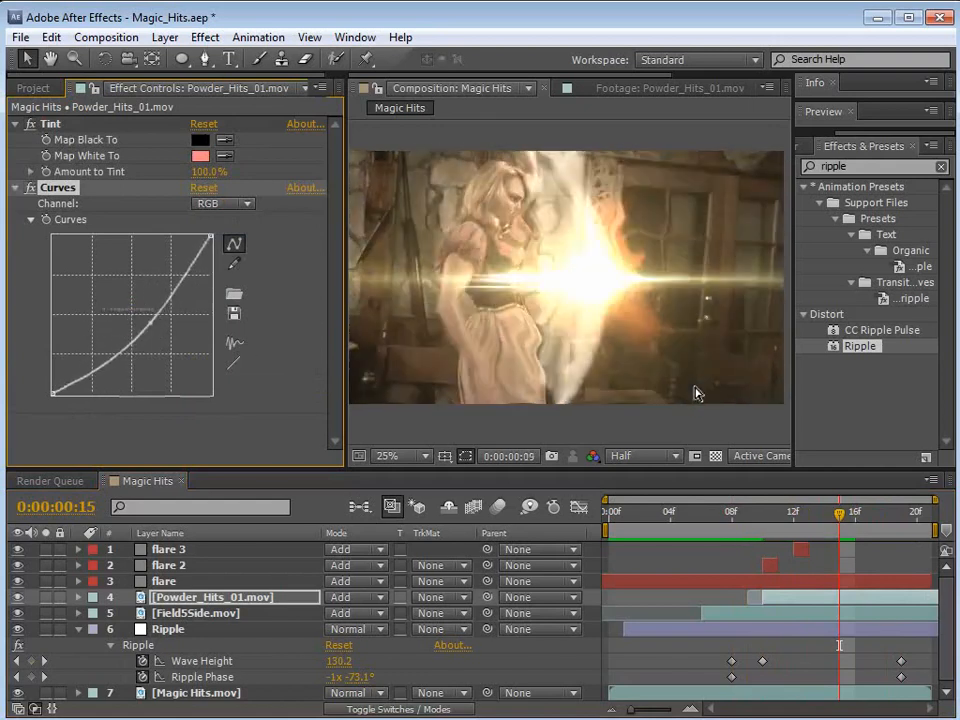
{"action": "key", "text": "space"}
{"action": "left_click_drag", "start_coordinate": [148, 326], "coordinate": [133, 316]}
{"action": "key", "text": "KP_0"}
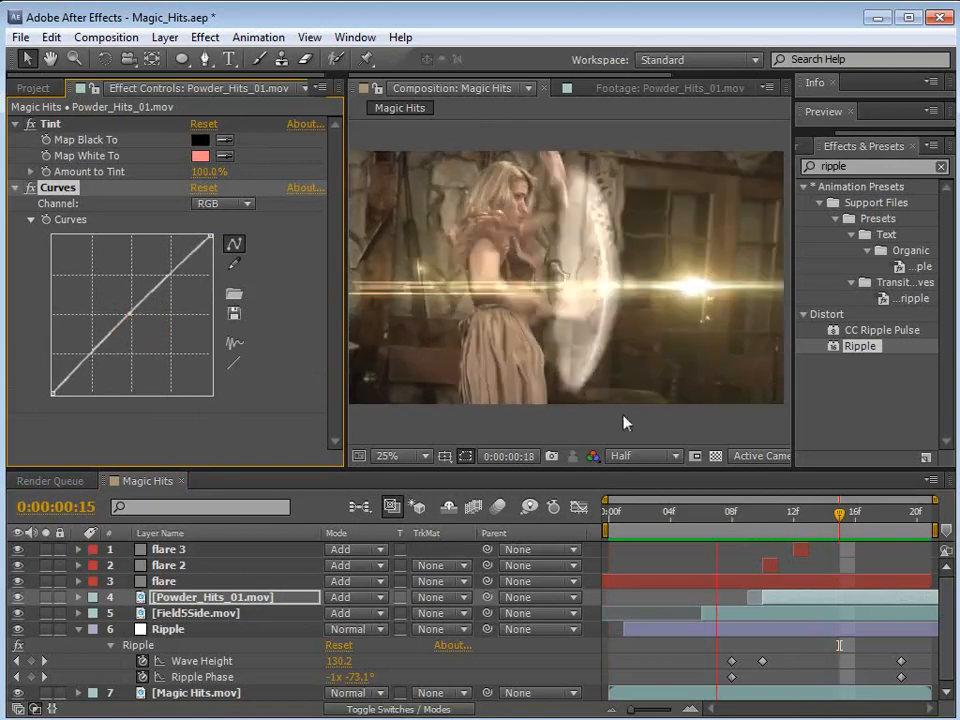
Duplicate the Powder_Hits_01.mov layer and scale the copy up to about 448.4, 477.1%.
{"action": "left_click", "coordinate": [191, 600]}
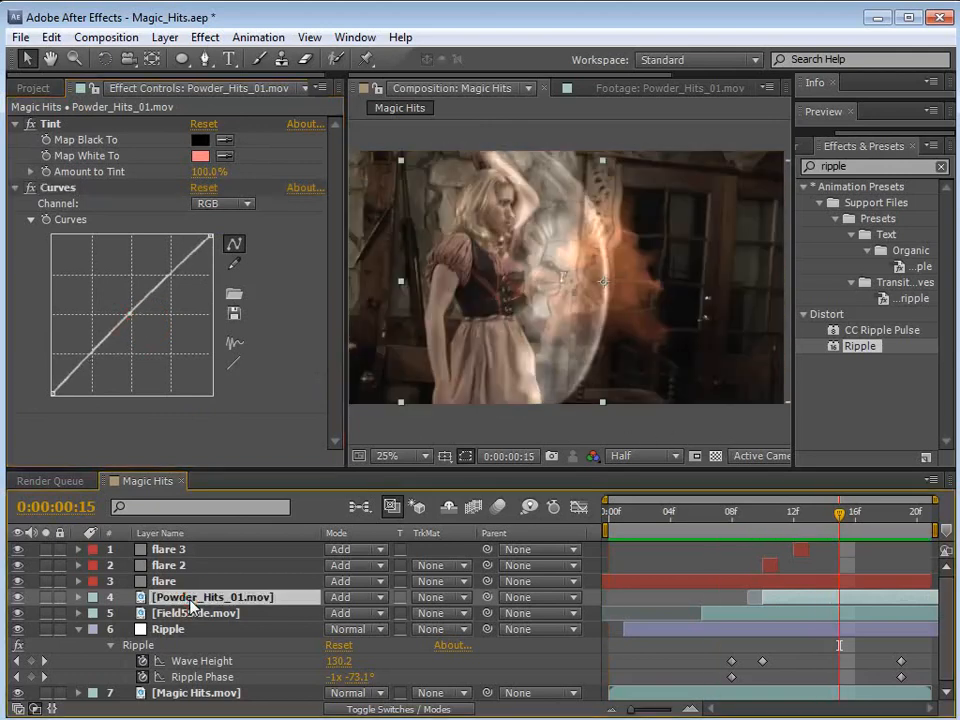
{"action": "key", "text": "ctrl+d"}
{"action": "key", "text": "s"}
{"action": "left_click_drag", "start_coordinate": [390, 613], "coordinate": [690, 600]}
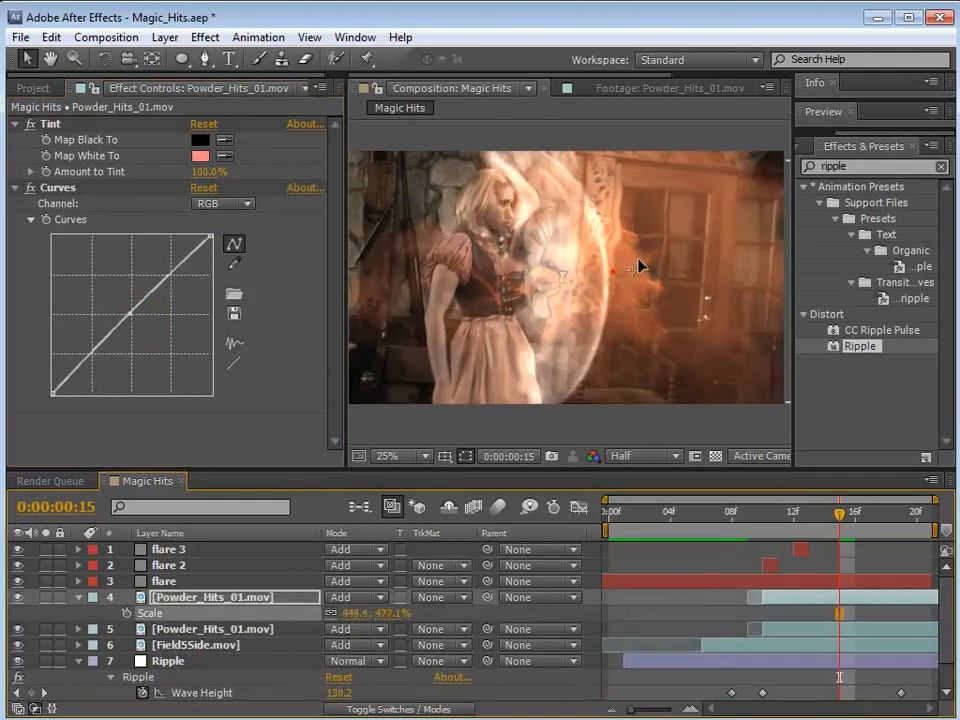
Lower the duplicated powder layer's opacity to 62% and reduce its scale to 388.3, 413.1%.
{"action": "key", "text": "t"}
{"action": "left_click_drag", "start_coordinate": [340, 617], "coordinate": [302, 614]}
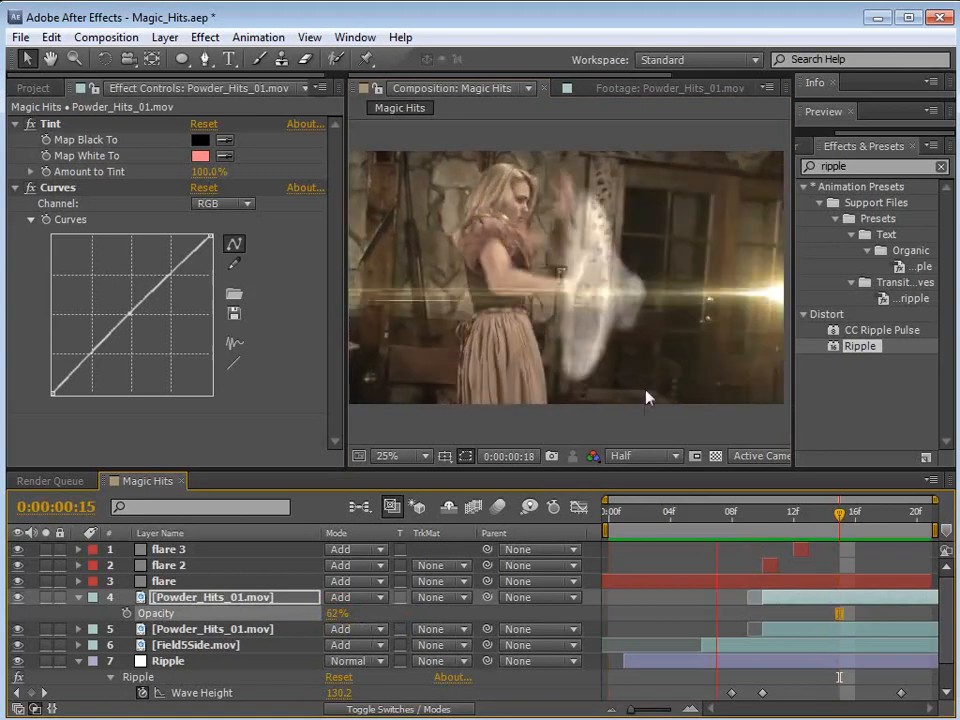
{"action": "left_click_drag", "start_coordinate": [667, 298], "coordinate": [657, 304]}
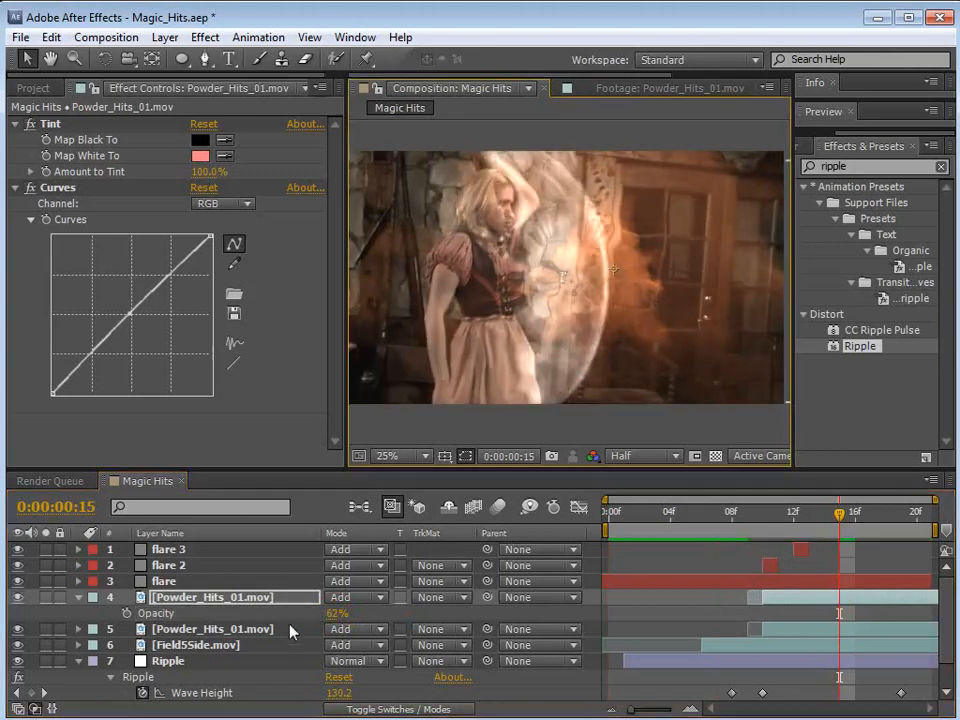
{"action": "left_click_drag", "start_coordinate": [390, 621], "coordinate": [372, 619]}
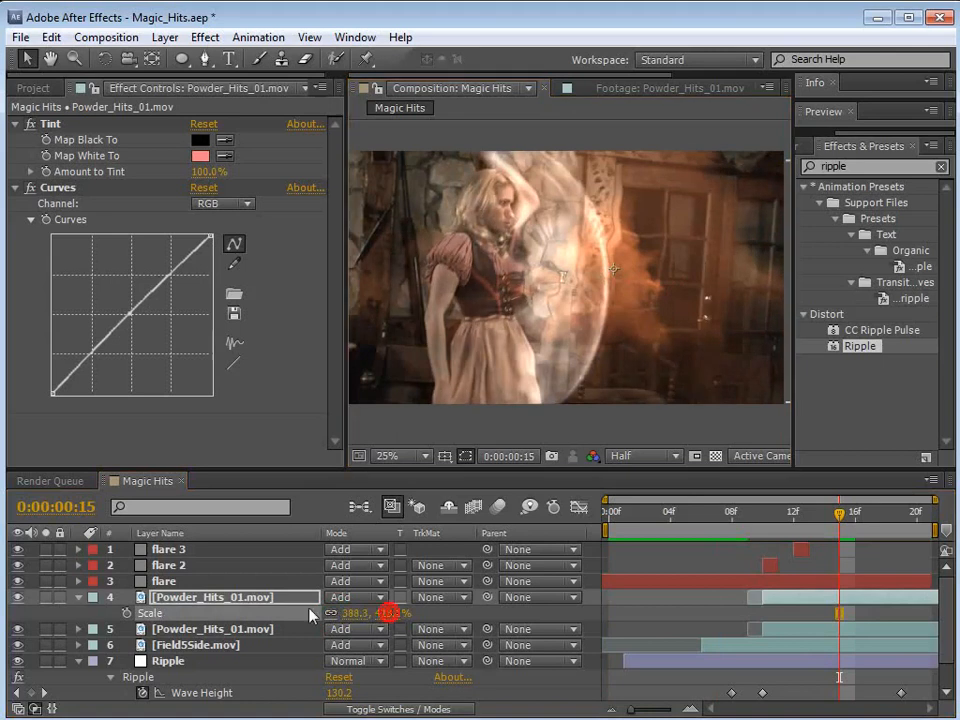
Nudge the original Powder_Hits_01.mov layer slightly toward the door and preview the combined hit.
{"action": "left_click", "coordinate": [212, 631]}
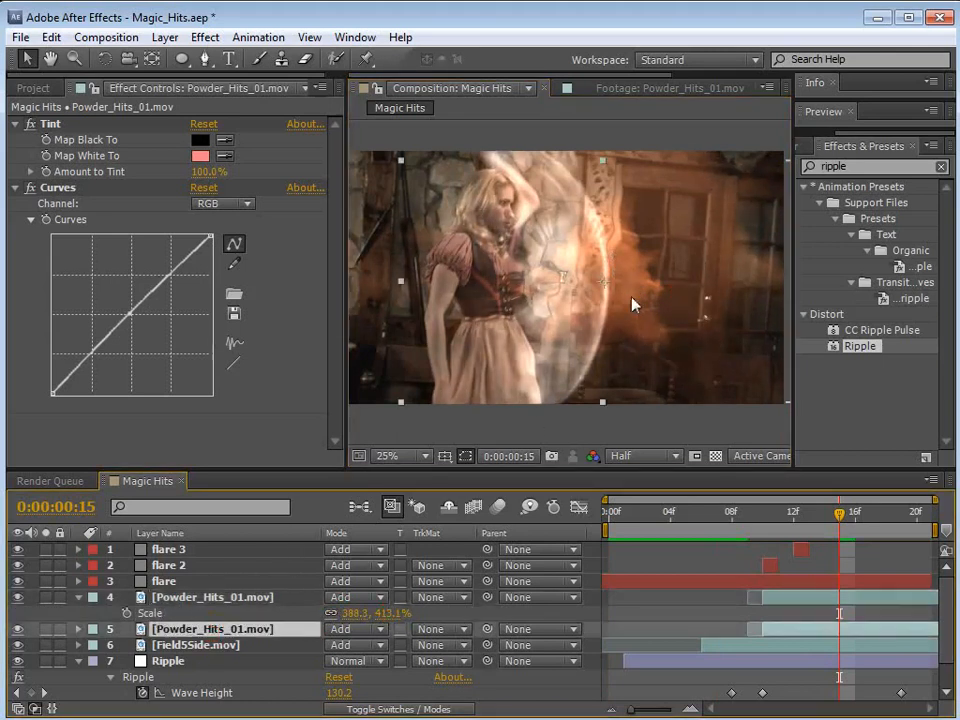
{"action": "key", "text": "KP_0"}
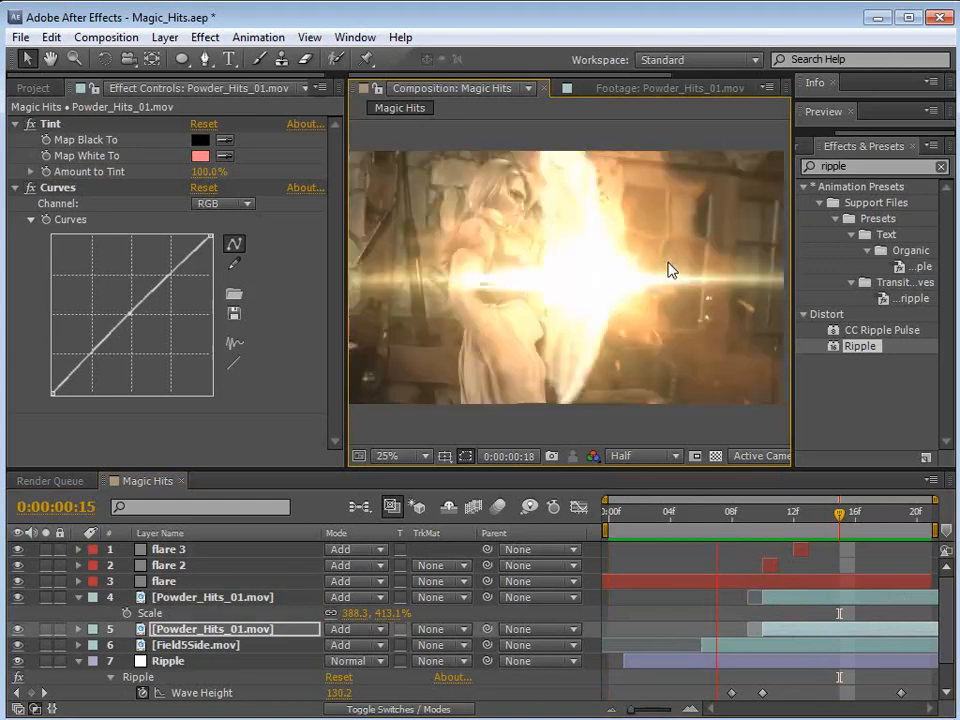
{"action": "key", "text": "space"}
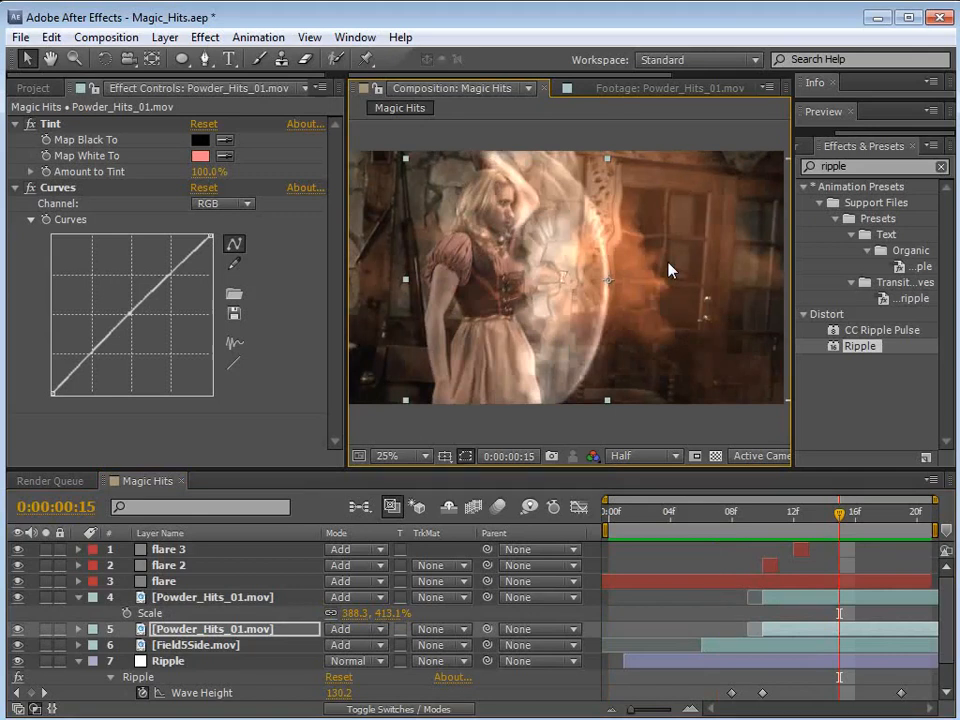
Collapse the open layer properties in the timeline and scrub the shot back to its first frame.
{"action": "left_click", "coordinate": [224, 597]}
{"action": "key", "text": "ctrl+a"}
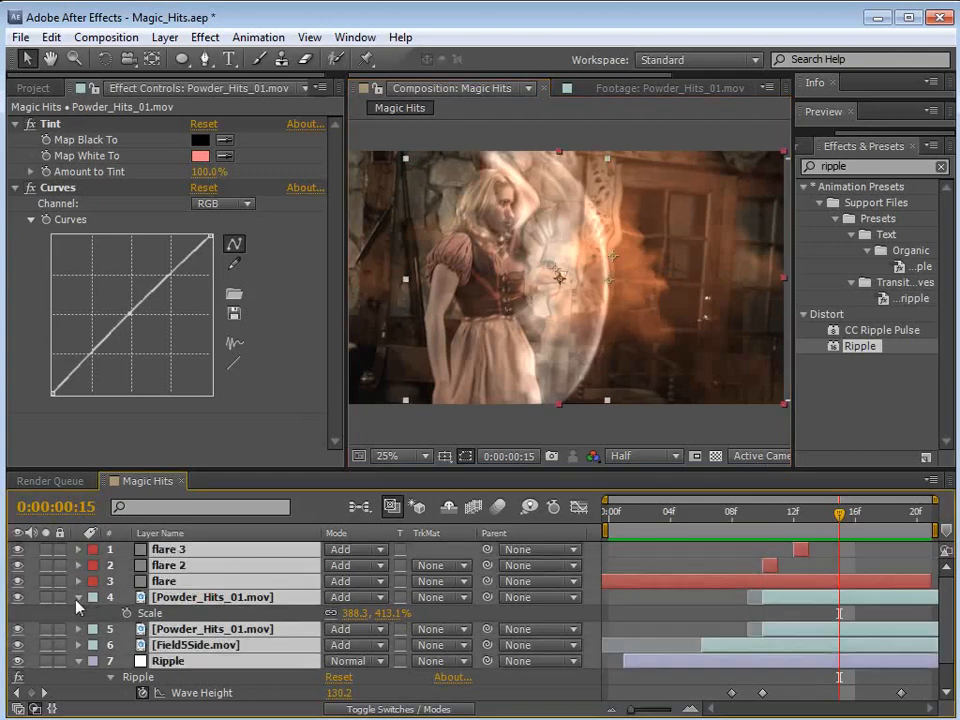
{"action": "left_click", "coordinate": [79, 598]}
{"action": "left_click_drag", "start_coordinate": [779, 515], "coordinate": [748, 527]}
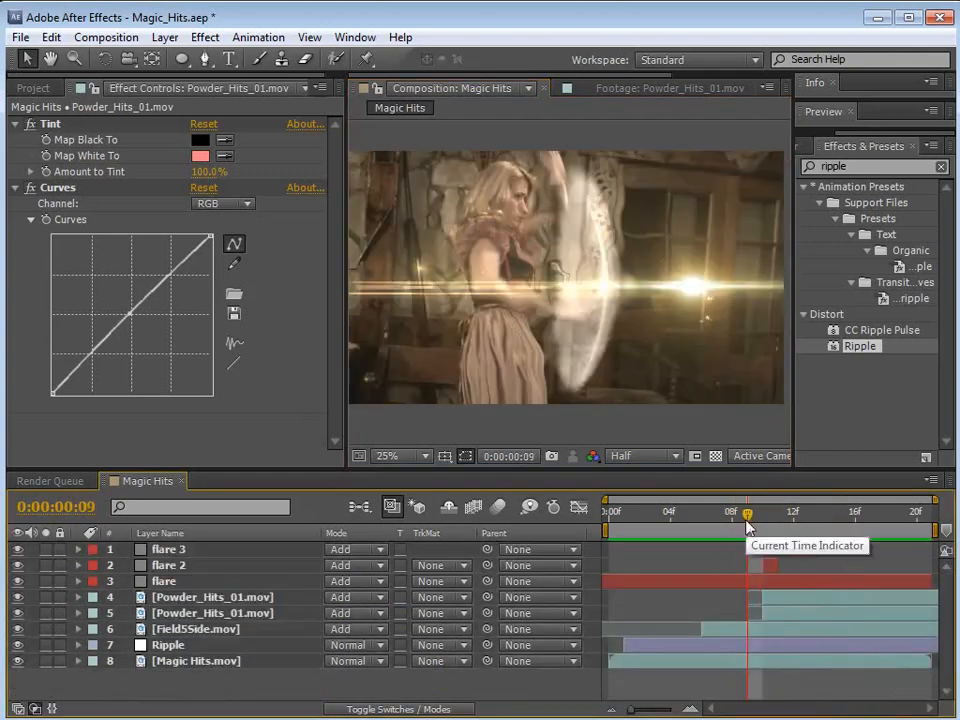
{"action": "left_click_drag", "start_coordinate": [748, 527], "coordinate": [507, 587]}
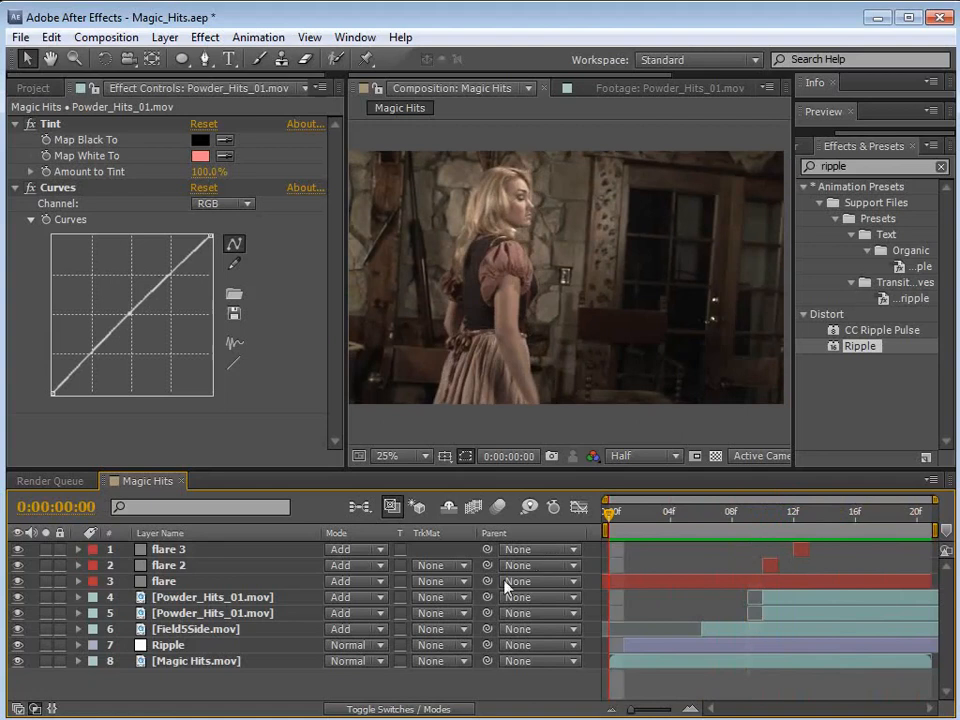
Look at the Field5Side.mov and Powder_Hits_01.mov source clips in the project and scrub the shot to 0:00:00:18.
{"action": "left_click", "coordinate": [31, 88]}
{"action": "left_click", "coordinate": [92, 360]}
{"action": "left_click", "coordinate": [90, 273]}
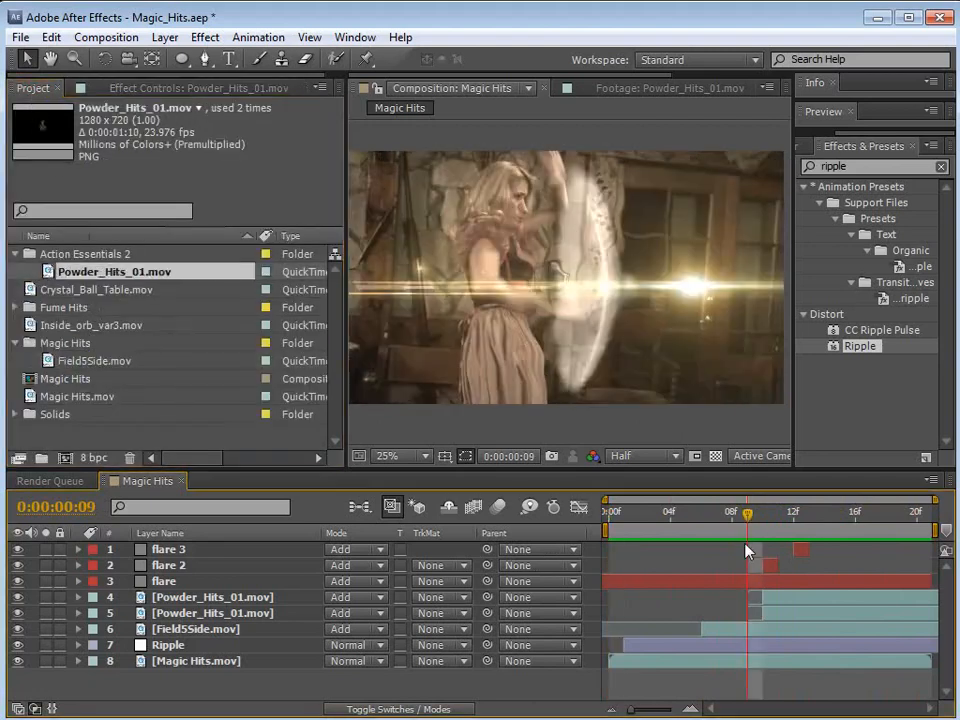
{"action": "left_click_drag", "start_coordinate": [716, 506], "coordinate": [886, 580]}
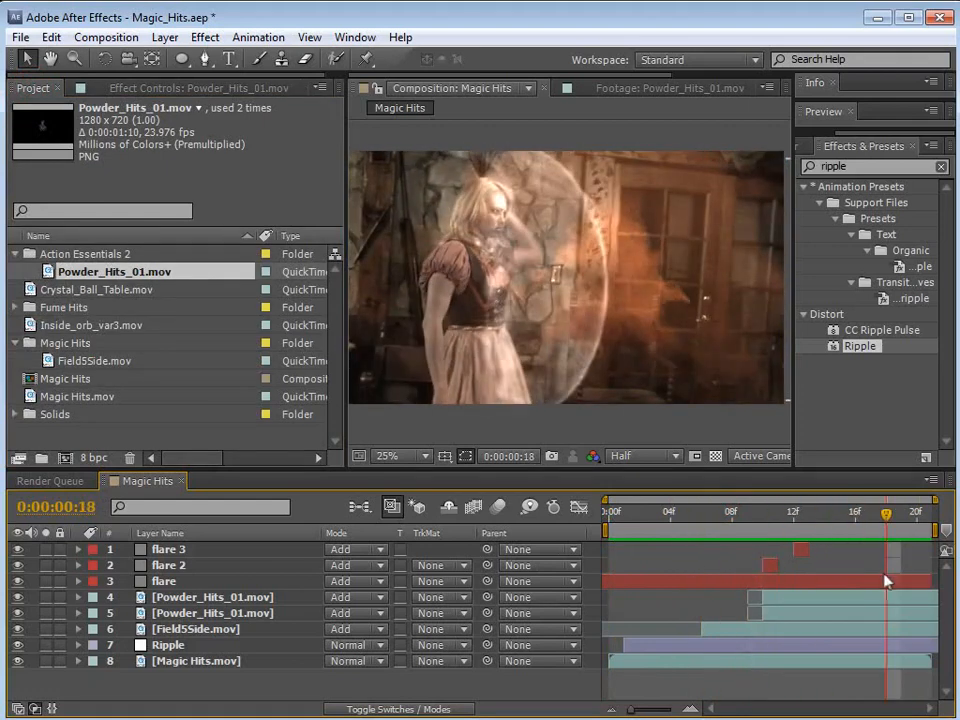
Switch to the file explorer, browse the 01. Atmospheres folder of Action_Essentials_720p and open Atmosphere_02.mov in QuickTime.
{"action": "key", "text": "alt+Tab"}
{"action": "left_click", "coordinate": [498, 170]}
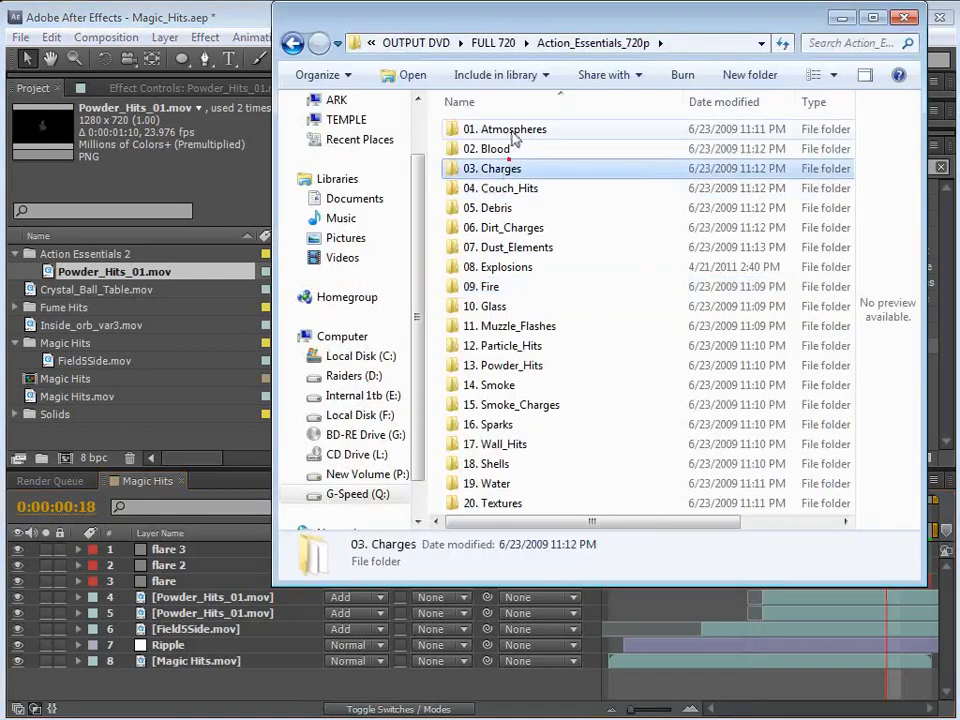
{"action": "left_click", "coordinate": [511, 130]}
{"action": "double_click", "coordinate": [527, 136]}
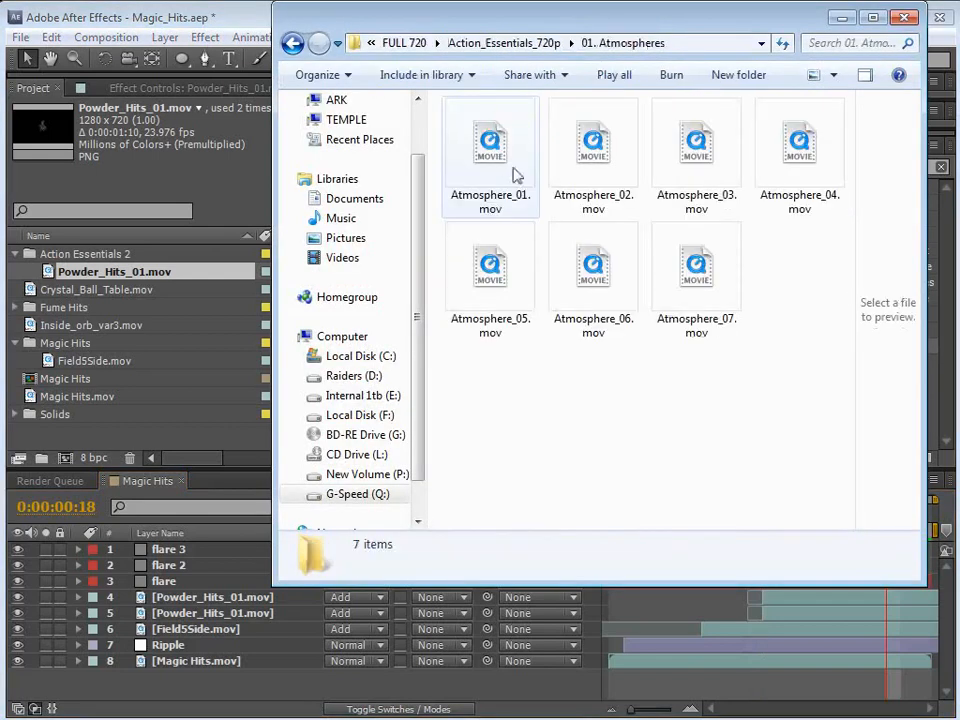
{"action": "left_click", "coordinate": [591, 162]}
{"action": "double_click", "coordinate": [591, 162]}
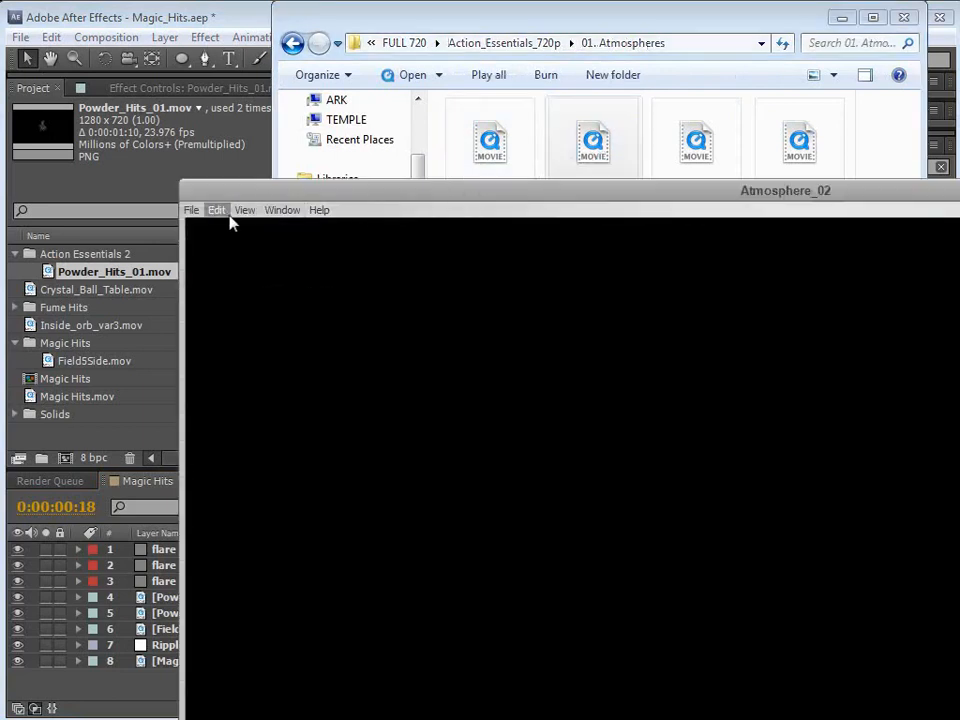
Review the magic hit shot in the Demon Cam movie in QuickTime at about 00:02:49.
{"action": "left_click", "coordinate": [138, 78]}
{"action": "left_click", "coordinate": [141, 98]}
{"action": "left_click_drag", "start_coordinate": [178, 445], "coordinate": [452, 446]}
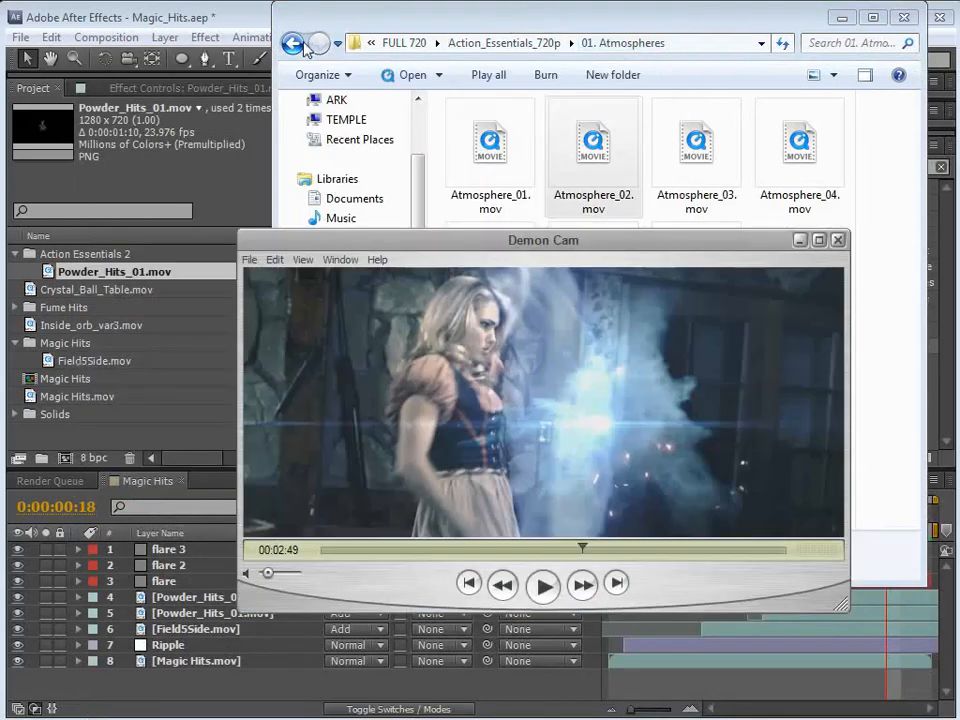
Browse to the 09. Fire folder in the file explorer and import Torch_Windy_01.mov into the After Effects project.
{"action": "left_click", "coordinate": [304, 47]}
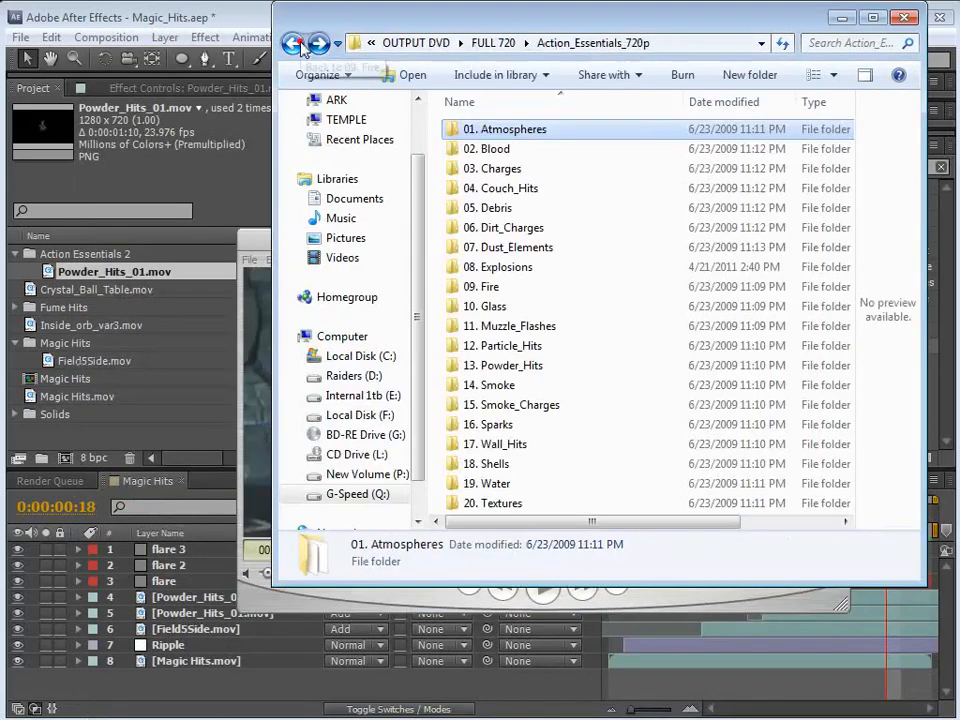
{"action": "double_click", "coordinate": [490, 288]}
{"action": "left_click", "coordinate": [630, 285]}
{"action": "scroll", "coordinate": [848, 390], "scroll_direction": "down", "scroll_amount": 3}
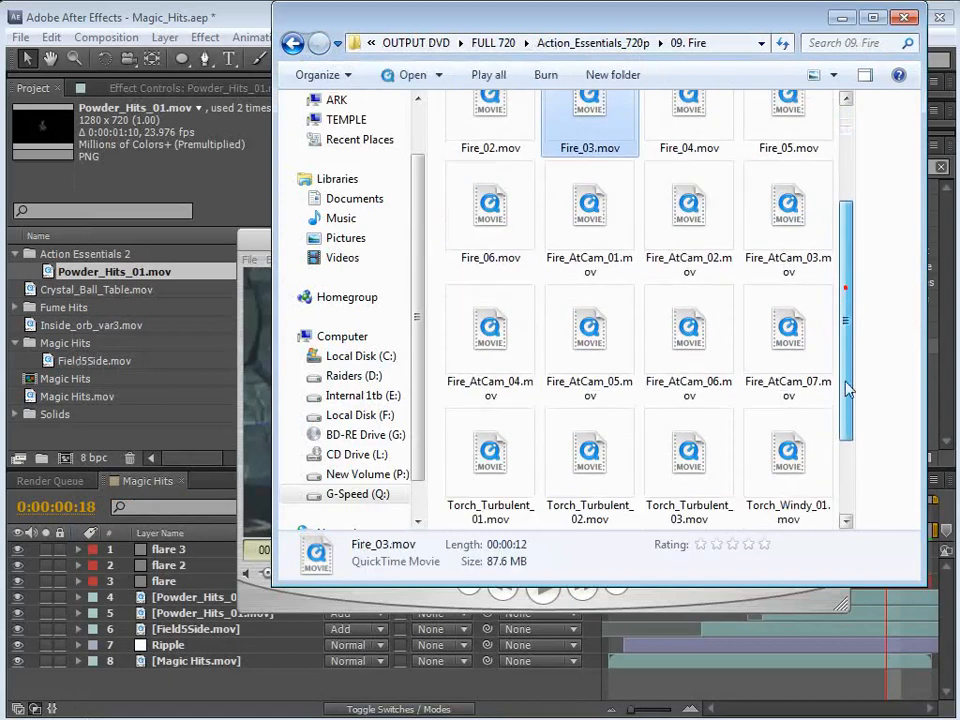
{"action": "scroll", "coordinate": [848, 390], "scroll_direction": "down", "scroll_amount": 2}
{"action": "left_click", "coordinate": [724, 481]}
{"action": "left_click", "coordinate": [795, 335]}
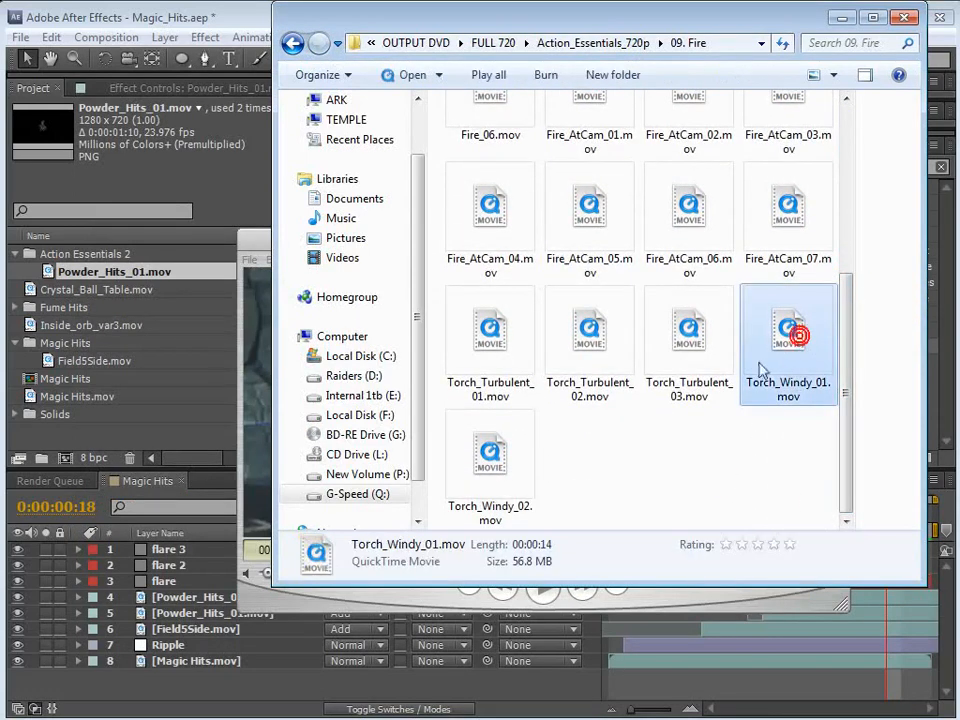
{"action": "left_click_drag", "start_coordinate": [790, 315], "coordinate": [112, 440]}
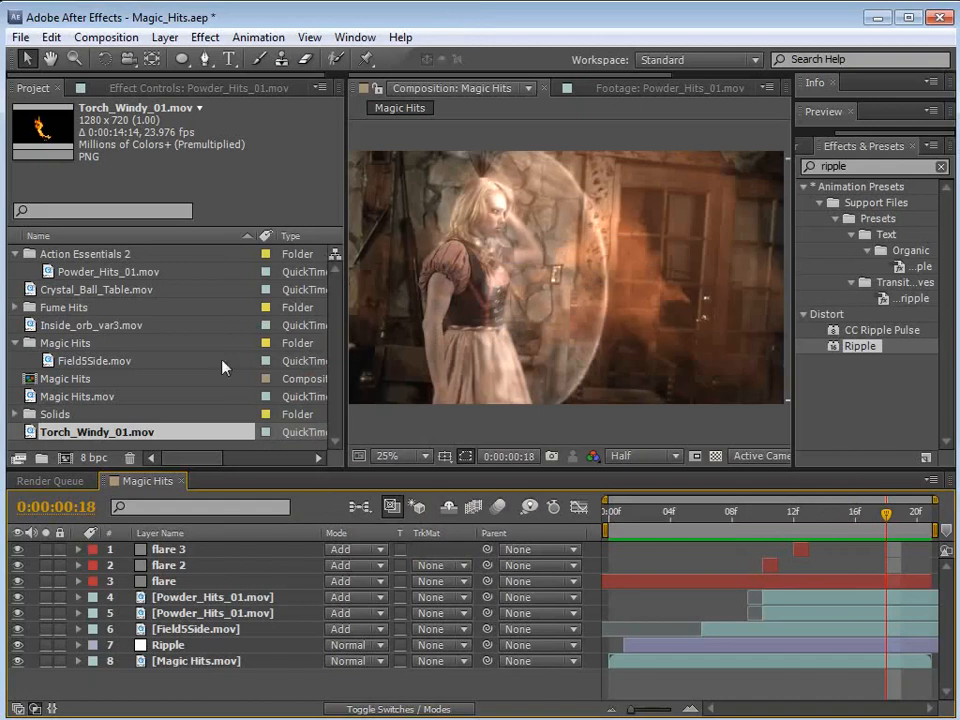
Add Torch_Windy_01.mov to the composition between the Ripple and Magic Hits.mov layers and solo it together with Magic Hits.mov.
{"action": "left_click_drag", "start_coordinate": [91, 444], "coordinate": [50, 668]}
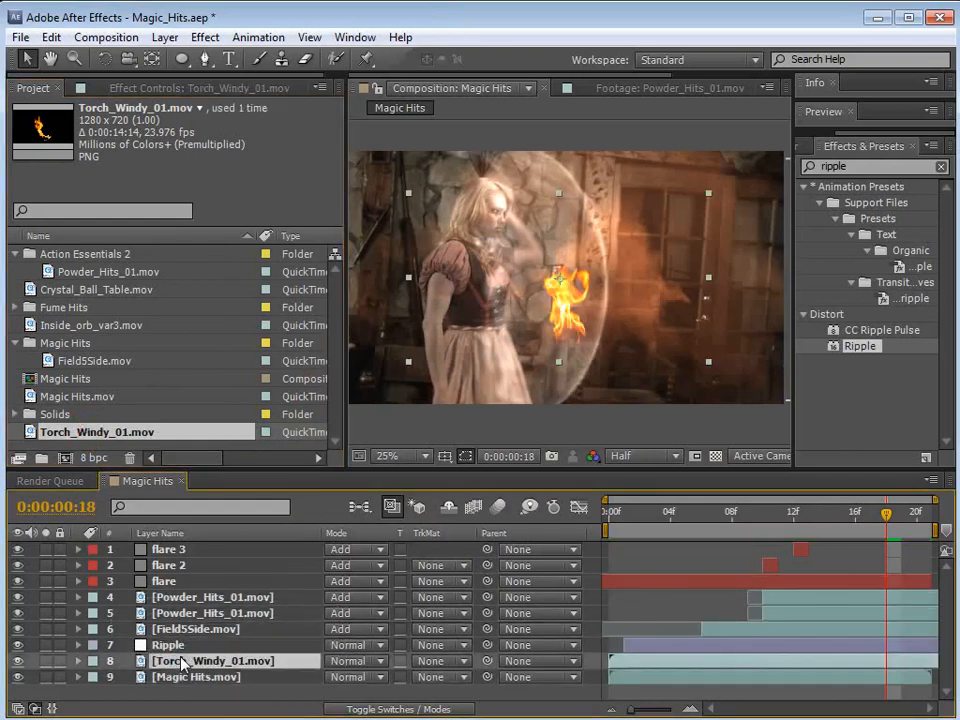
{"action": "left_click", "coordinate": [46, 677]}
{"action": "left_click", "coordinate": [46, 661]}
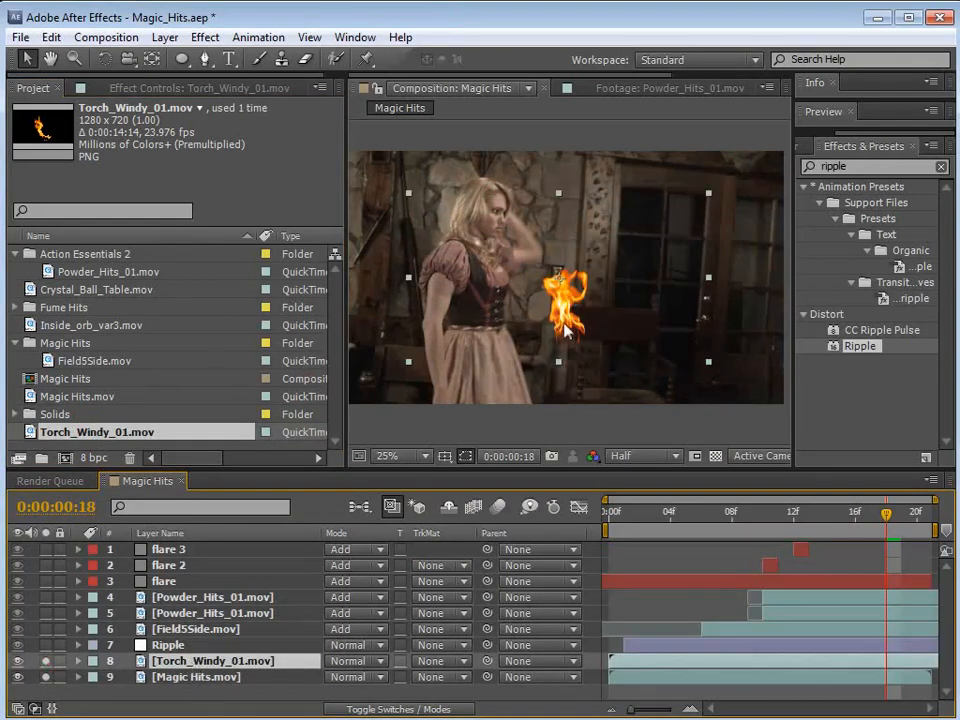
Slide the Torch_Windy_01.mov layer slightly earlier in time, place the flame over the woman's head and reveal the layer's Scale.
{"action": "left_click_drag", "start_coordinate": [814, 663], "coordinate": [793, 660]}
{"action": "left_click_drag", "start_coordinate": [563, 317], "coordinate": [488, 203]}
{"action": "key", "text": "s"}
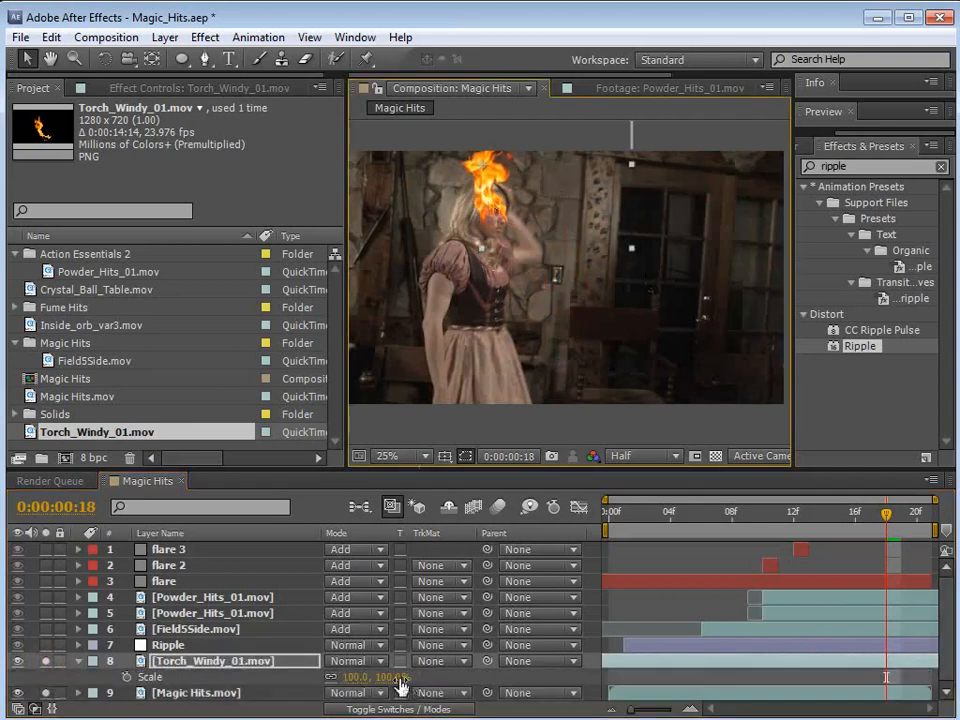
Apply the Tint effect to the Torch_Windy_01.mov layer at 47% and set the layer's blending mode to Add.
{"action": "left_click", "coordinate": [204, 37]}
{"action": "mouse_move", "coordinate": [272, 212]}
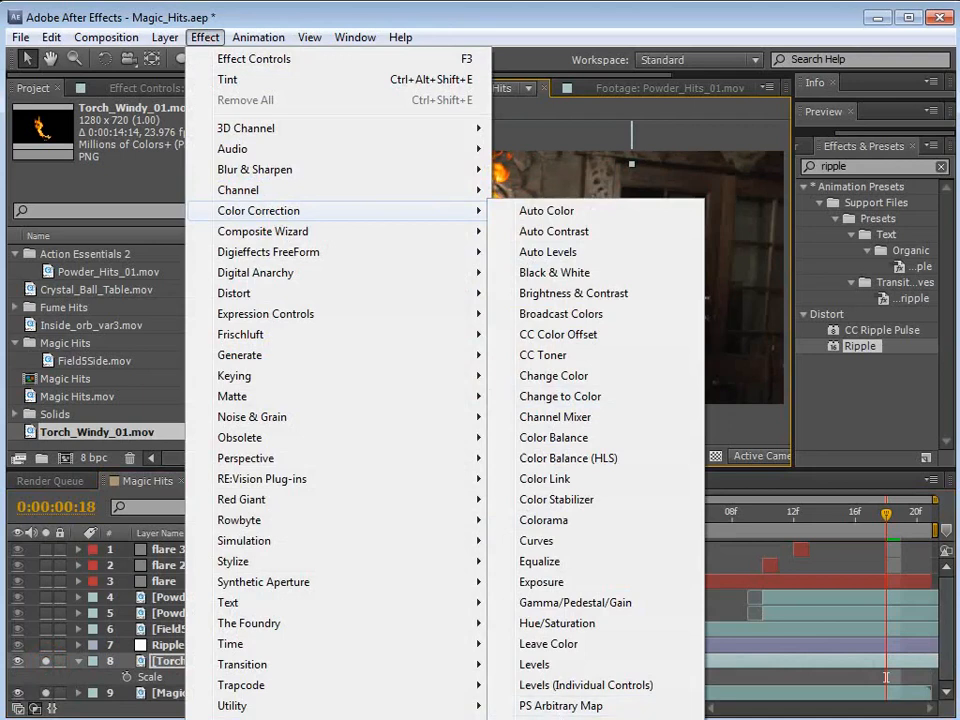
{"action": "left_click", "coordinate": [228, 79]}
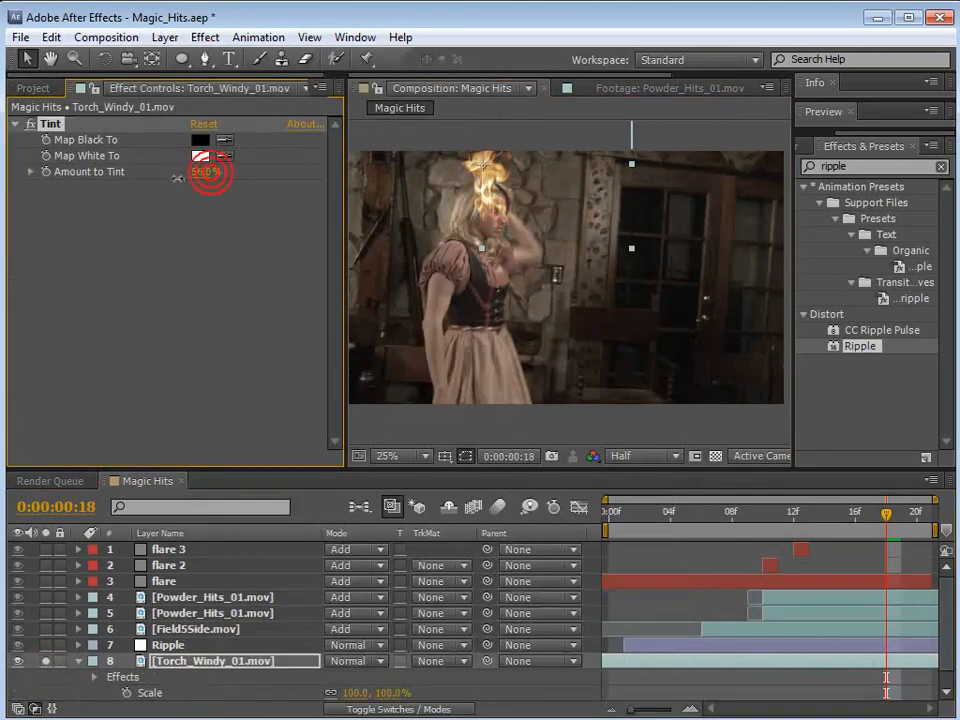
{"action": "left_click", "coordinate": [360, 661]}
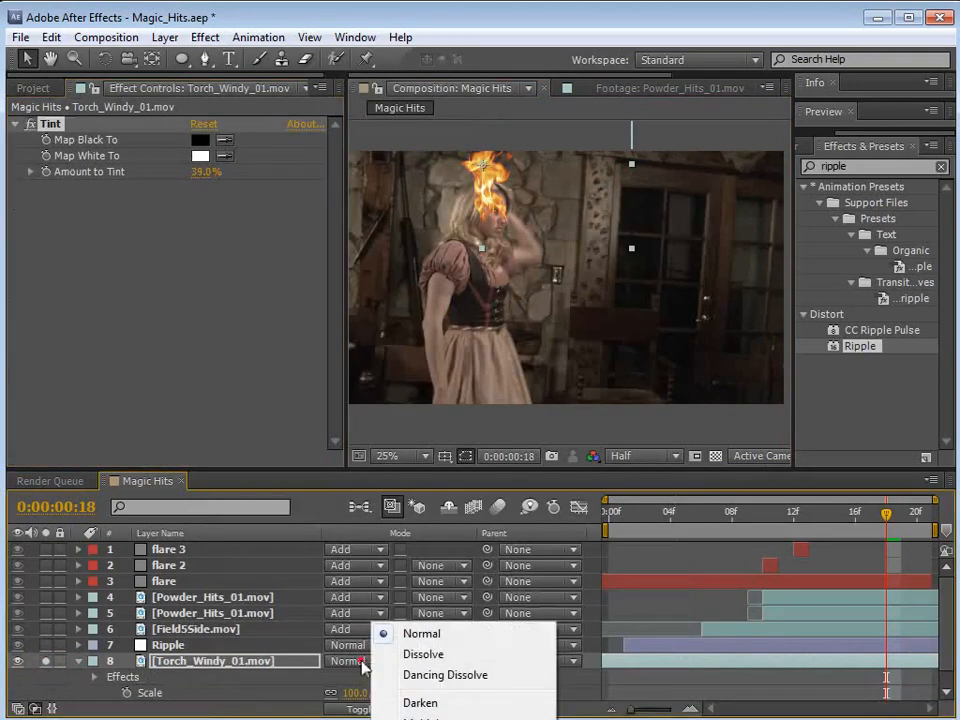
{"action": "left_click", "coordinate": [420, 719]}
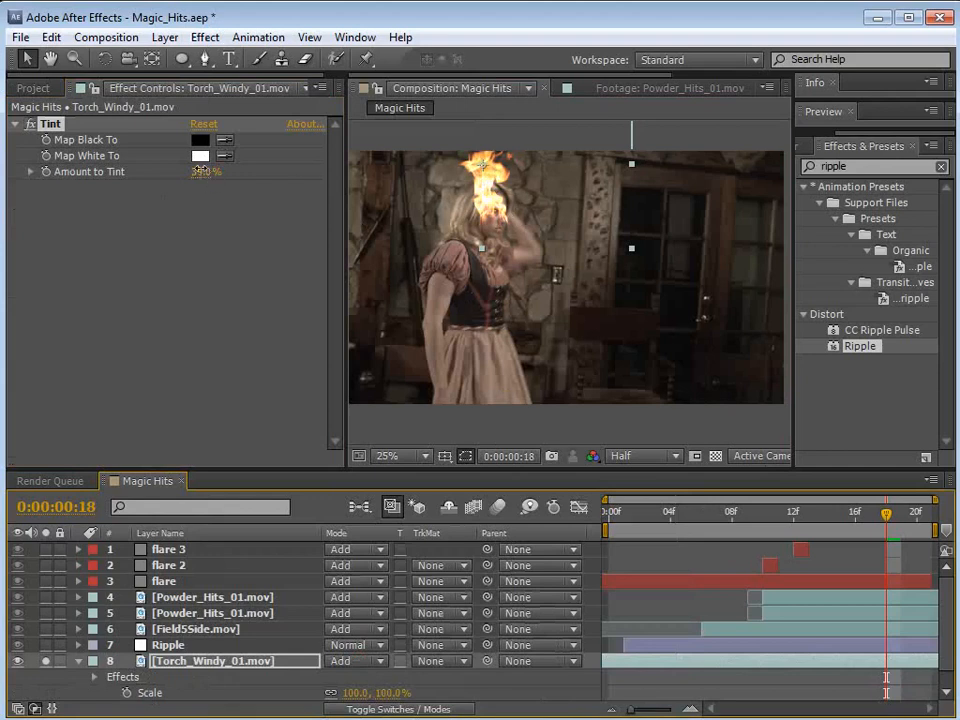
{"action": "left_click_drag", "start_coordinate": [203, 171], "coordinate": [210, 171]}
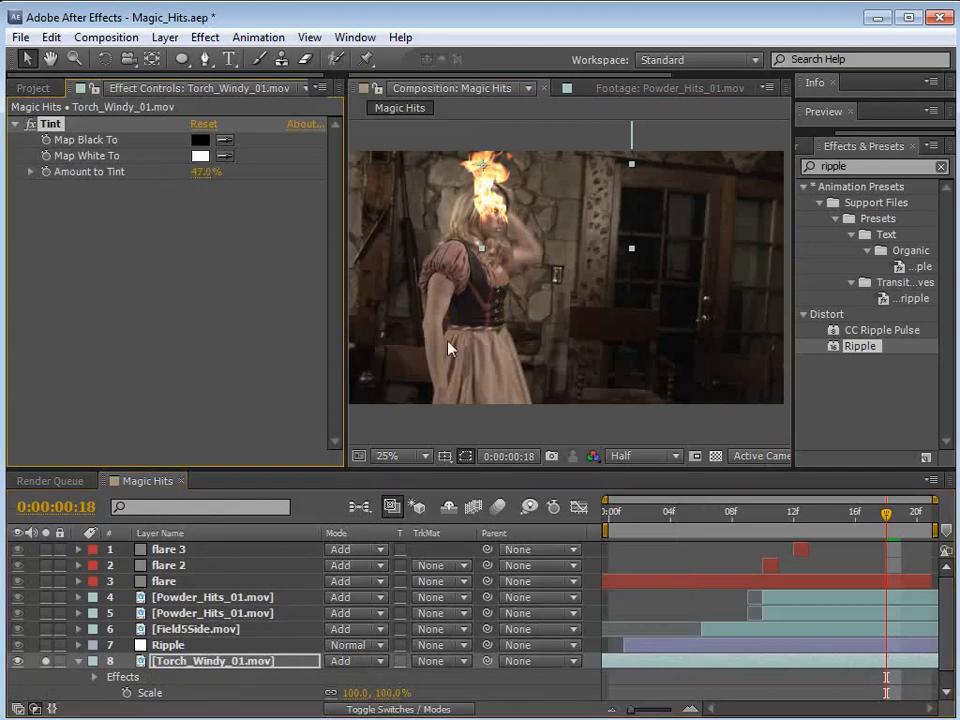
Scale the Torch_Windy_01.mov layer up to 172% and reposition the enlarged flame by the woman's head.
{"action": "scroll", "coordinate": [388, 692], "scroll_direction": "down", "scroll_amount": 1}
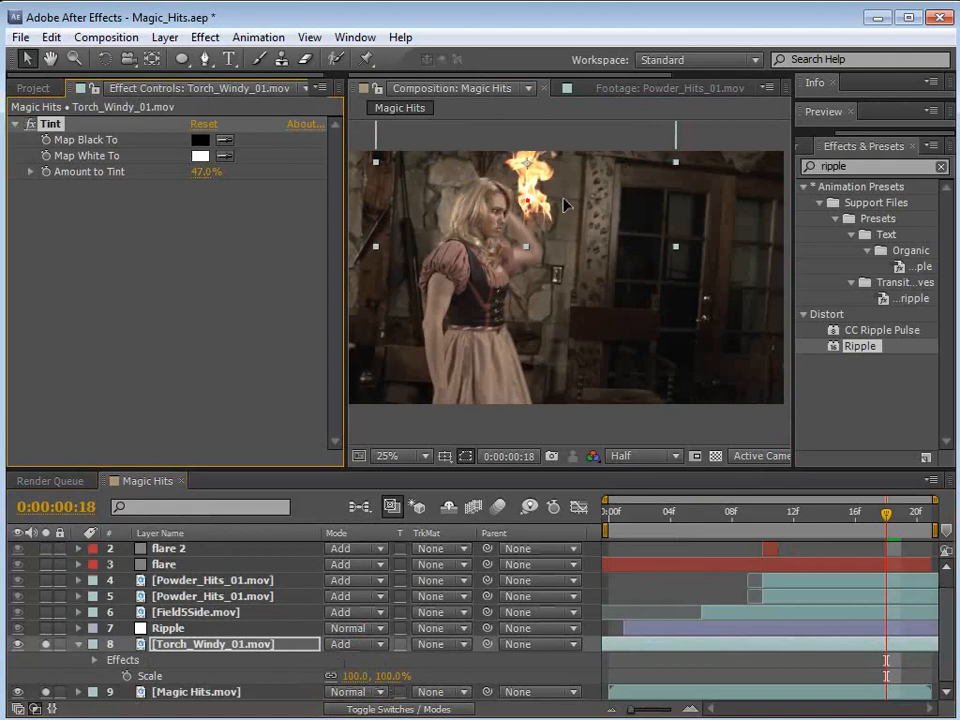
{"action": "left_click_drag", "start_coordinate": [357, 676], "coordinate": [440, 658]}
{"action": "left_click_drag", "start_coordinate": [557, 254], "coordinate": [578, 275]}
{"action": "scroll", "coordinate": [598, 243], "scroll_direction": "up", "scroll_amount": 2}
{"action": "key", "text": "space"}
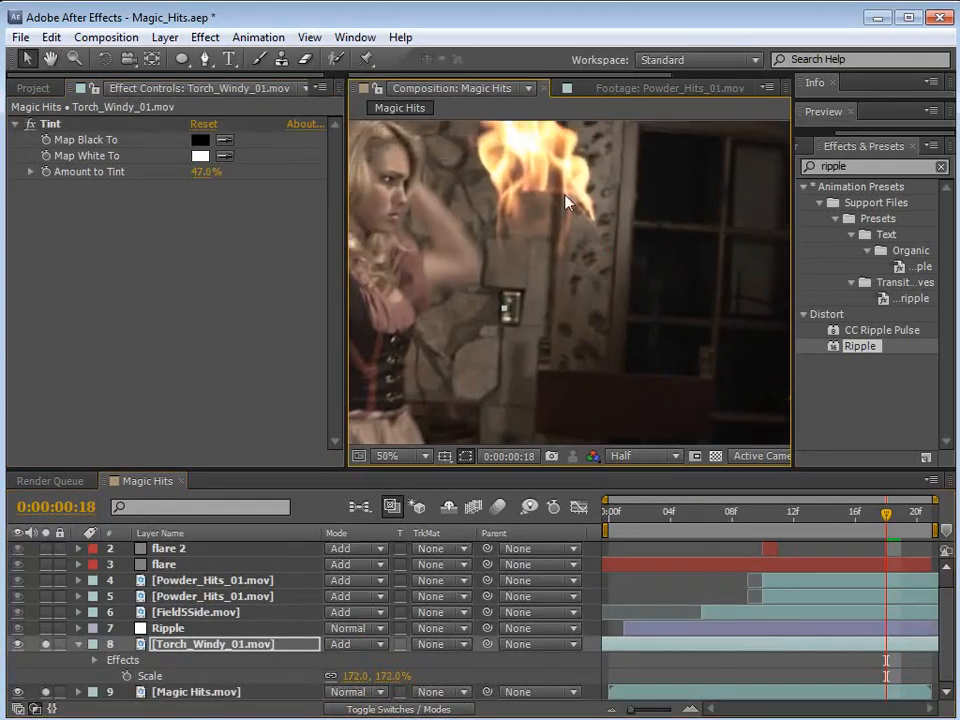
Preview the enlarged flame against the woman's head movement through the shot.
{"action": "left_click_drag", "start_coordinate": [887, 529], "coordinate": [855, 520]}
{"action": "scroll", "coordinate": [533, 268], "scroll_direction": "down", "scroll_amount": 2}
{"action": "key", "text": "KP_0"}
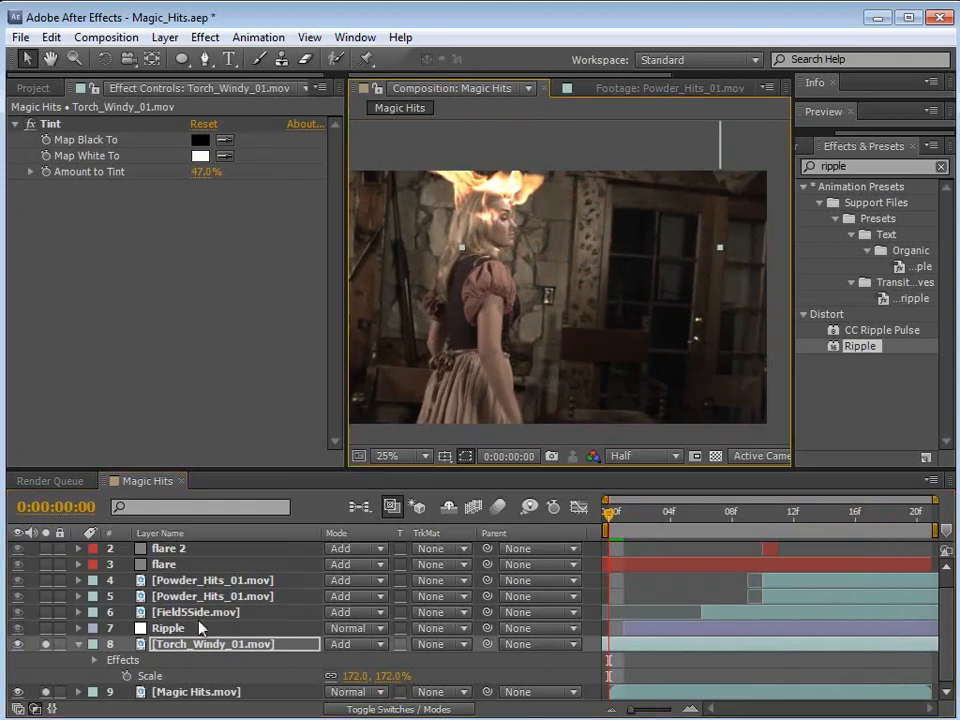
Keyframe the torch layer's Position from frame 0, moving the flame onto the head at frame 5 (680, -304) and frame 11 (640, -320).
{"action": "key", "text": "p"}
{"action": "left_click", "coordinate": [127, 676]}
{"action": "left_click_drag", "start_coordinate": [645, 514], "coordinate": [687, 515]}
{"action": "left_click_drag", "start_coordinate": [492, 191], "coordinate": [507, 189]}
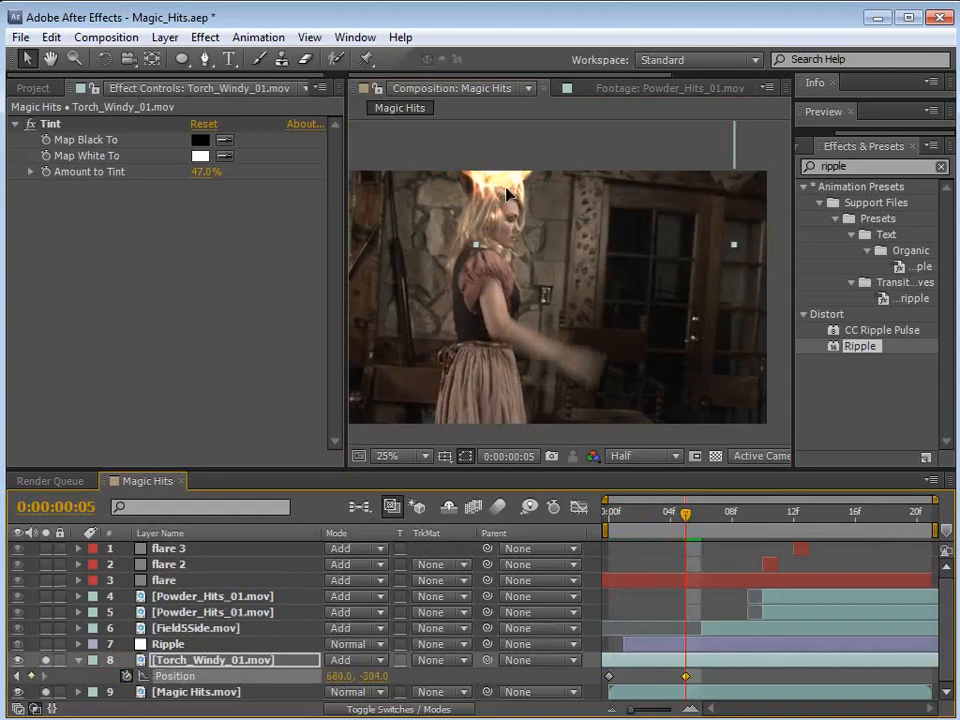
{"action": "left_click_drag", "start_coordinate": [722, 514], "coordinate": [778, 514]}
{"action": "left_click_drag", "start_coordinate": [492, 188], "coordinate": [484, 182]}
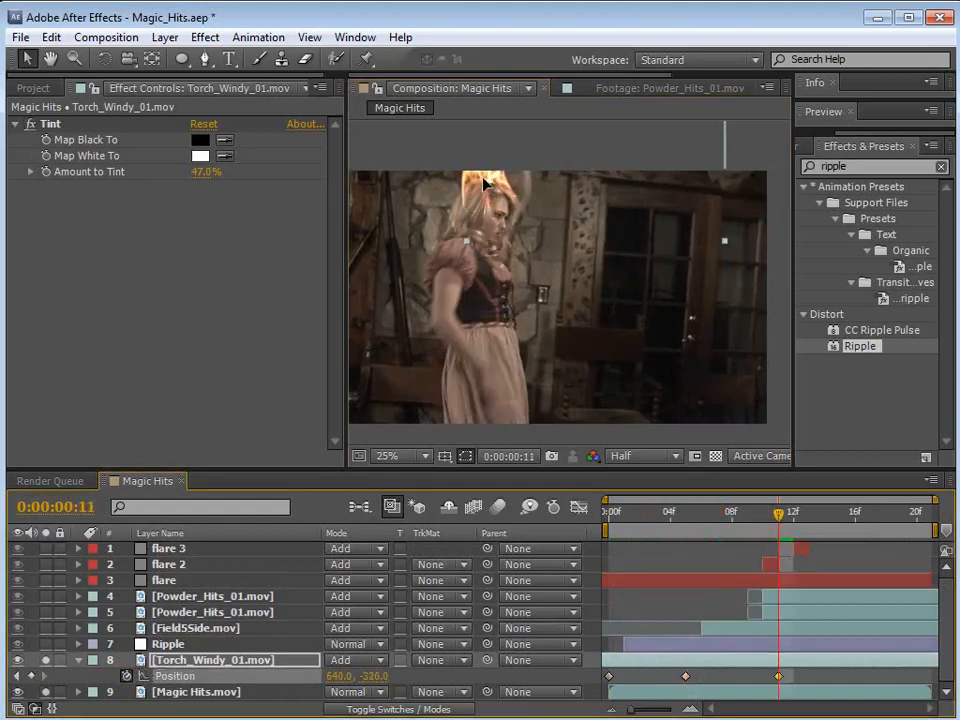
Add Position keyframes at frames 16 and 20 so the flame follows the head, ending at 524, -240.
{"action": "left_click_drag", "start_coordinate": [799, 512], "coordinate": [857, 518]}
{"action": "left_click_drag", "start_coordinate": [490, 201], "coordinate": [474, 215]}
{"action": "left_click_drag", "start_coordinate": [882, 512], "coordinate": [925, 510]}
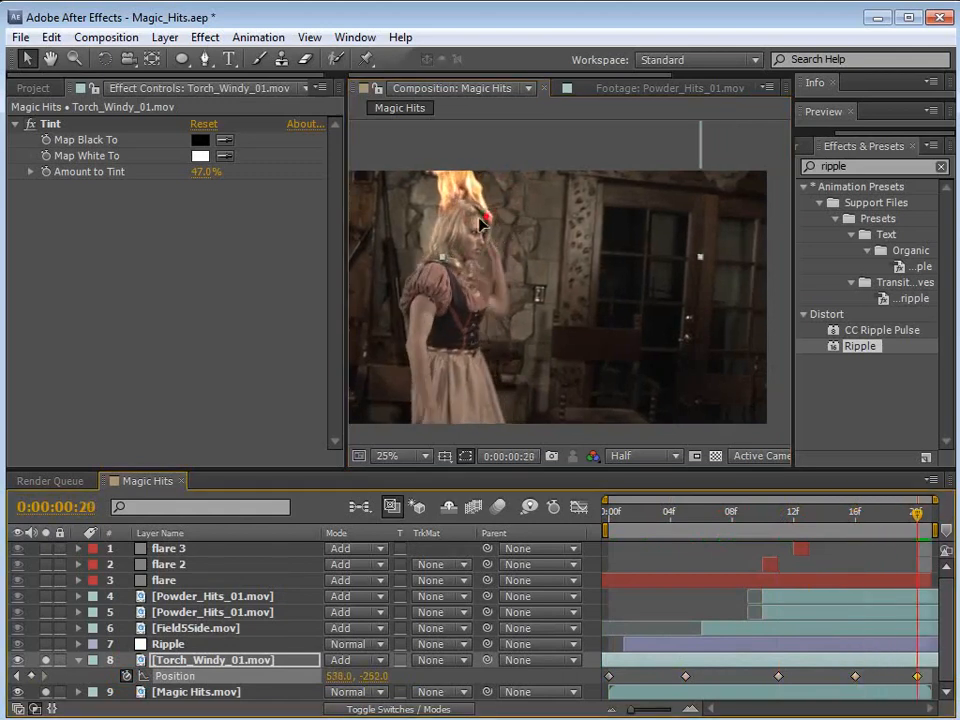
{"action": "left_click_drag", "start_coordinate": [490, 240], "coordinate": [478, 245]}
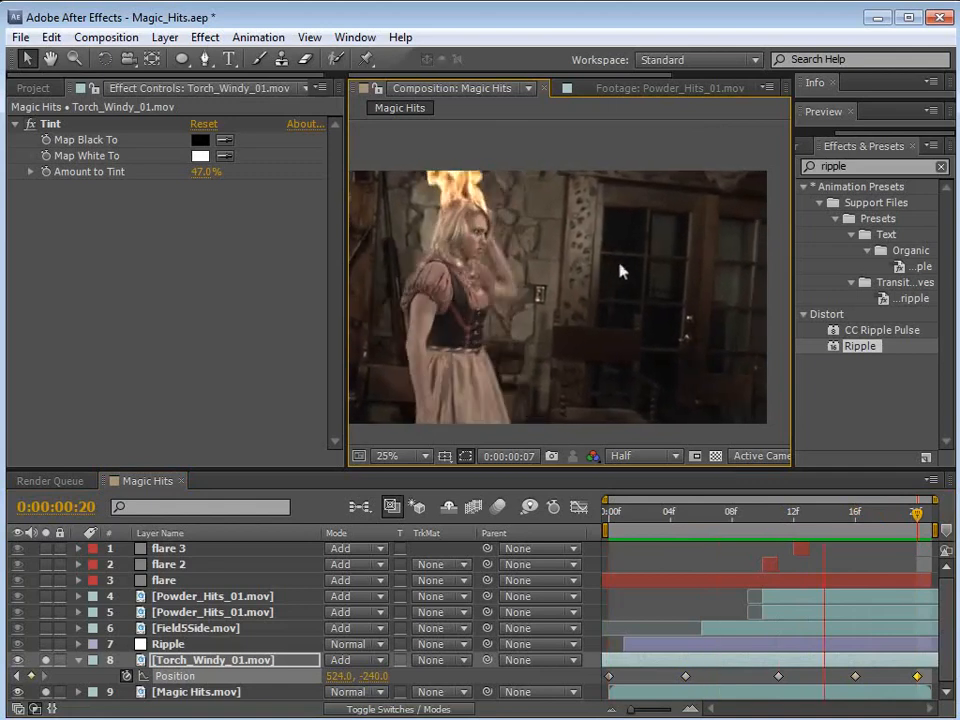
Preview the tracked flame in a maximized composition view at 50% zoom, and restore the normal layout.
{"action": "key", "text": "grave"}
{"action": "scroll", "coordinate": [523, 380], "scroll_direction": "up", "scroll_amount": 2}
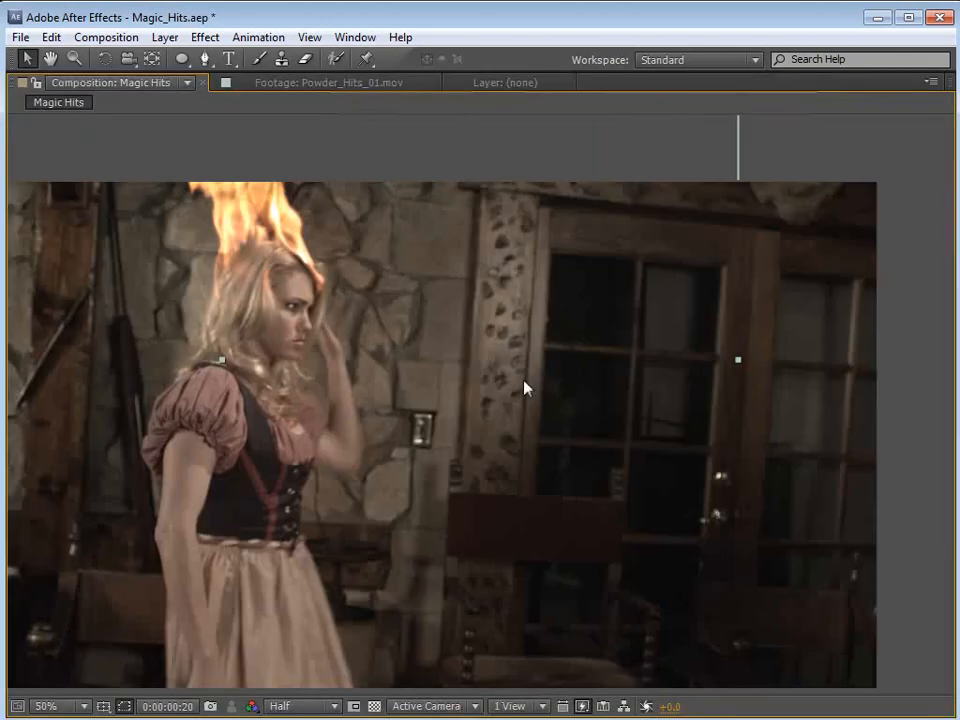
{"action": "key", "text": "space"}
{"action": "left_click_drag", "start_coordinate": [432, 418], "coordinate": [469, 392]}
{"action": "left_click_drag", "start_coordinate": [541, 389], "coordinate": [570, 390]}
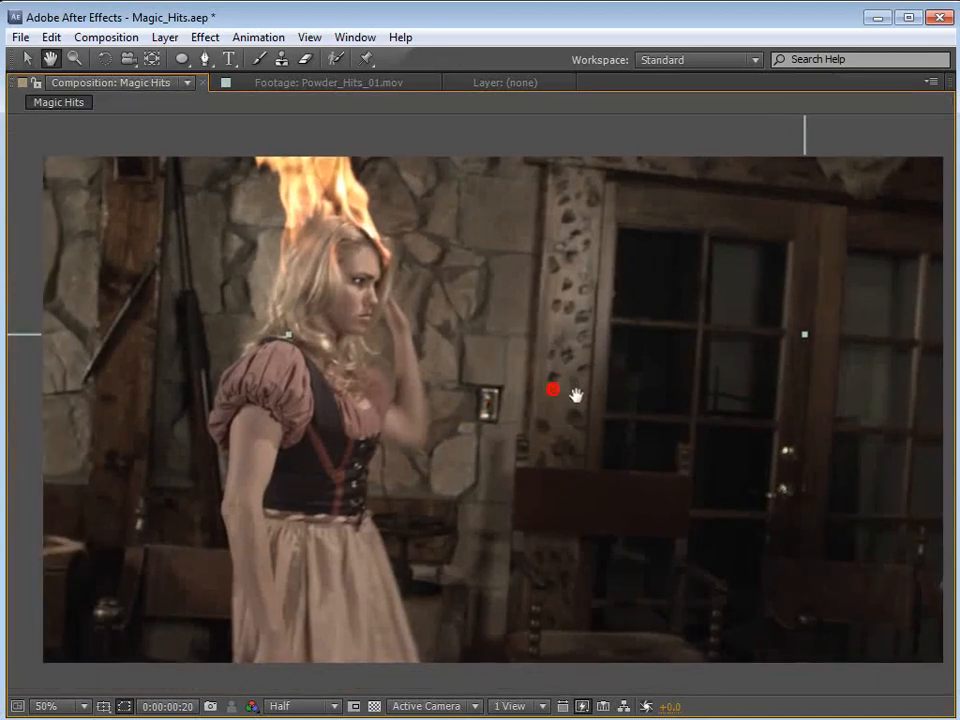
{"action": "key", "text": "KP_0"}
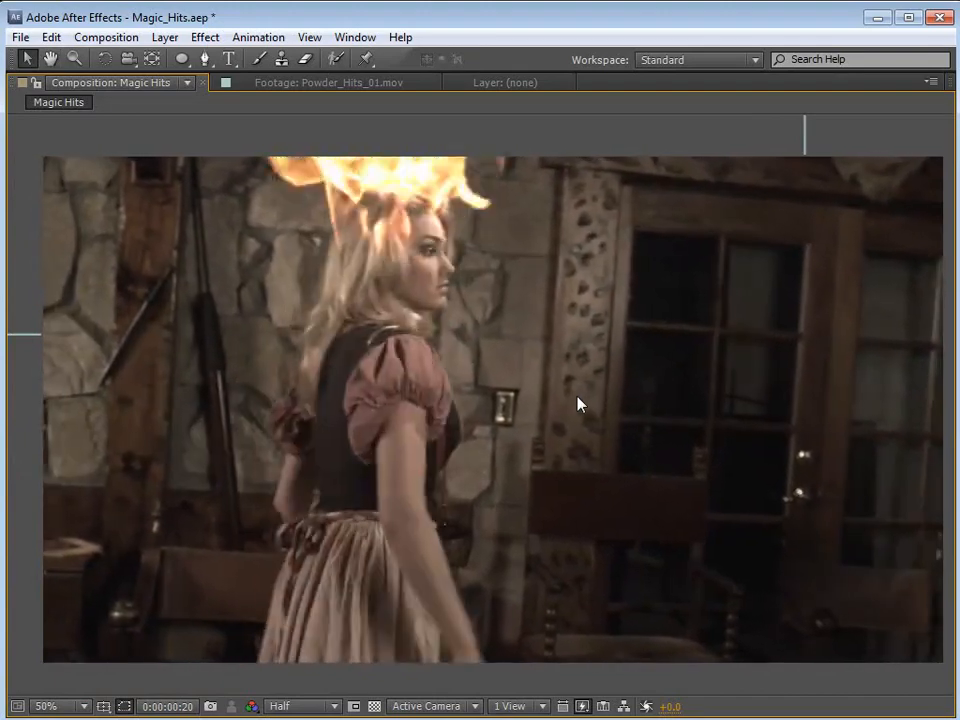
{"action": "key", "text": "grave"}
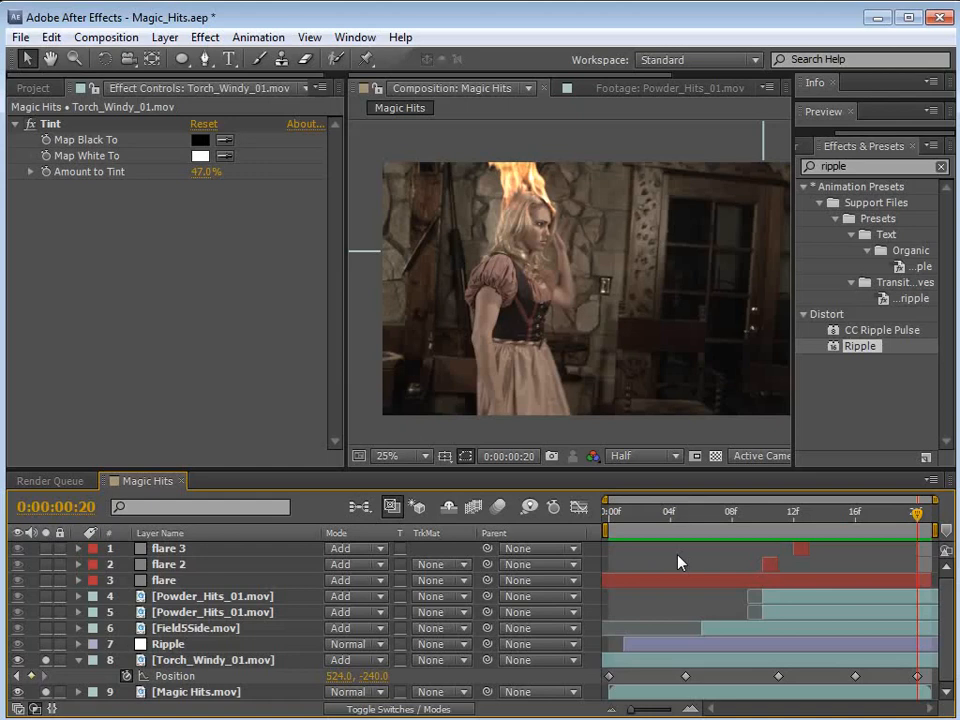
Return to the first frame, show the project's footage list and unsolo the layers to play back the full composition.
{"action": "left_click_drag", "start_coordinate": [836, 524], "coordinate": [604, 543]}
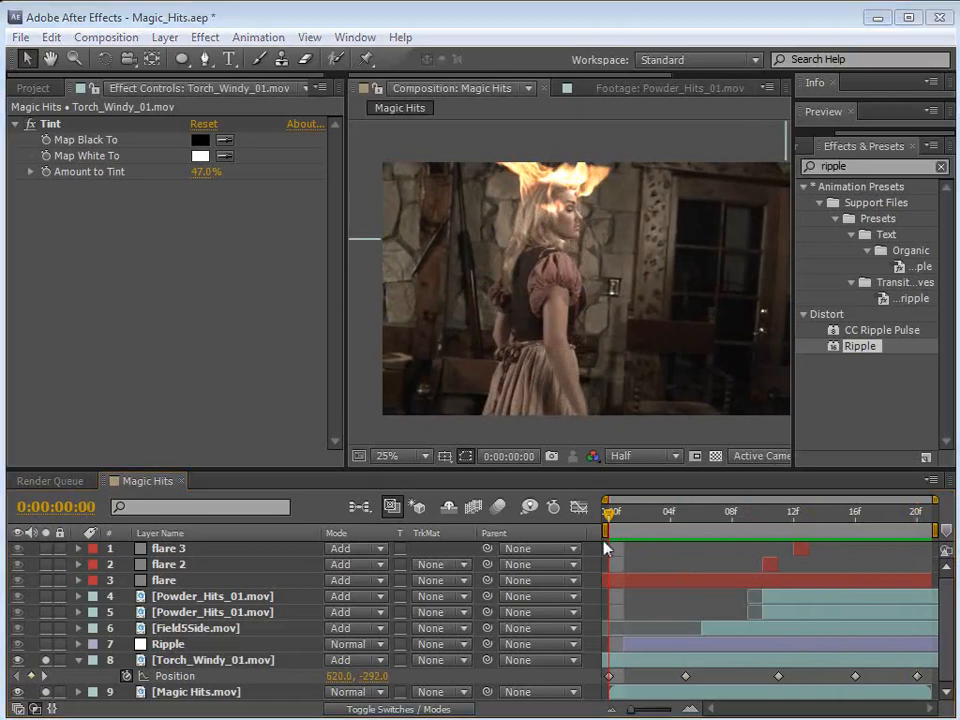
{"action": "mouse_move", "coordinate": [608, 522]}
{"action": "left_mouse_down"}
{"action": "mouse_move", "coordinate": [857, 525]}
{"action": "mouse_move", "coordinate": [765, 536]}
{"action": "mouse_move", "coordinate": [606, 530]}
{"action": "left_mouse_up"}
{"action": "left_click", "coordinate": [30, 90]}
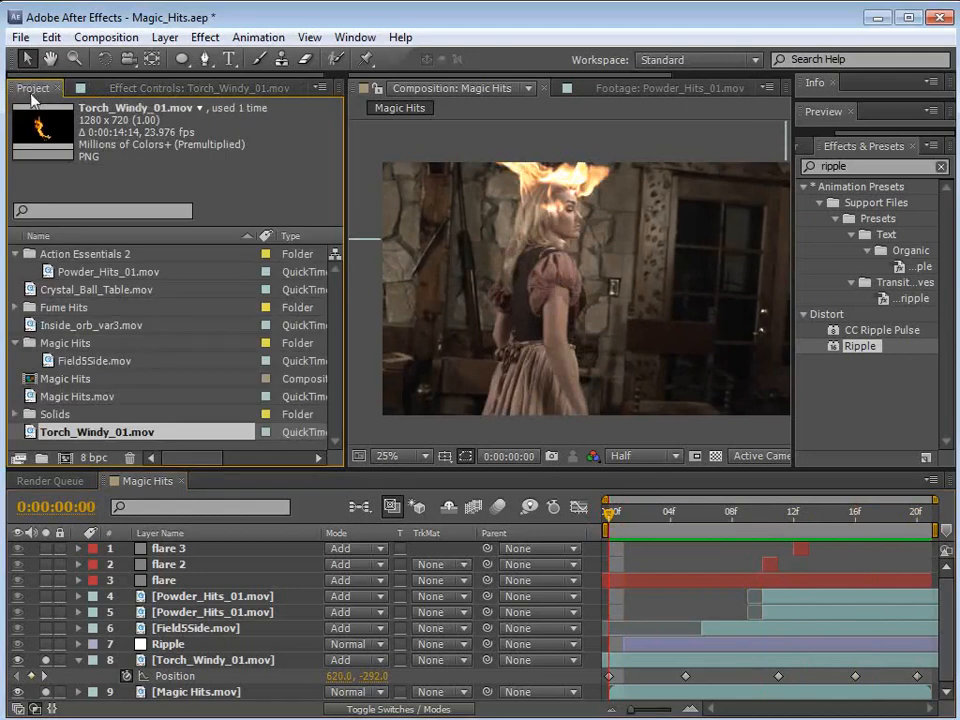
{"action": "left_click", "coordinate": [636, 568]}
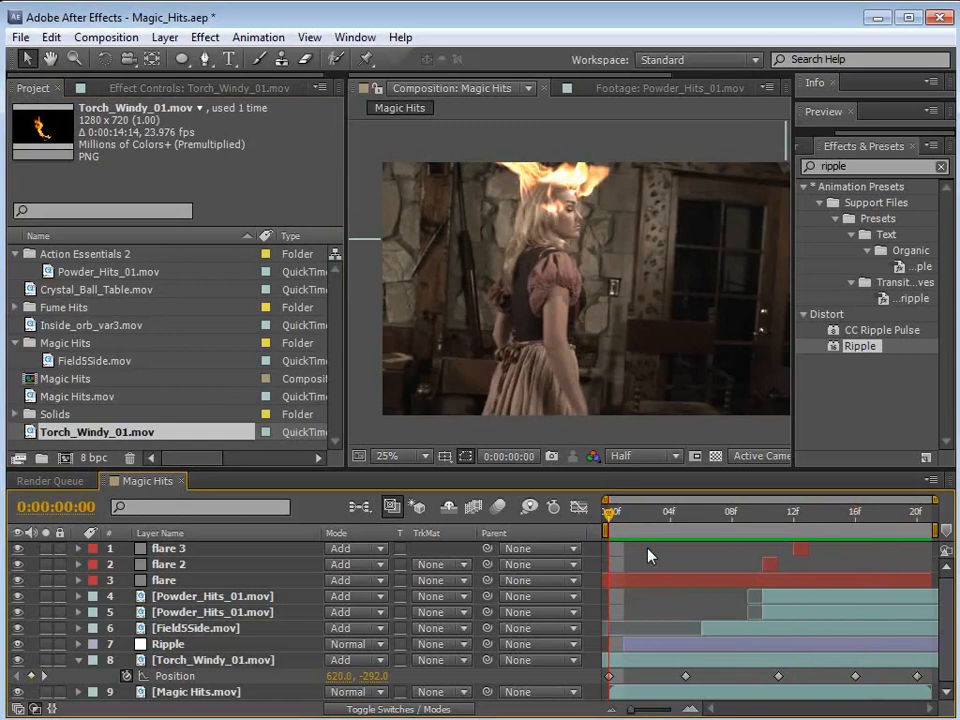
{"action": "key", "text": "space"}
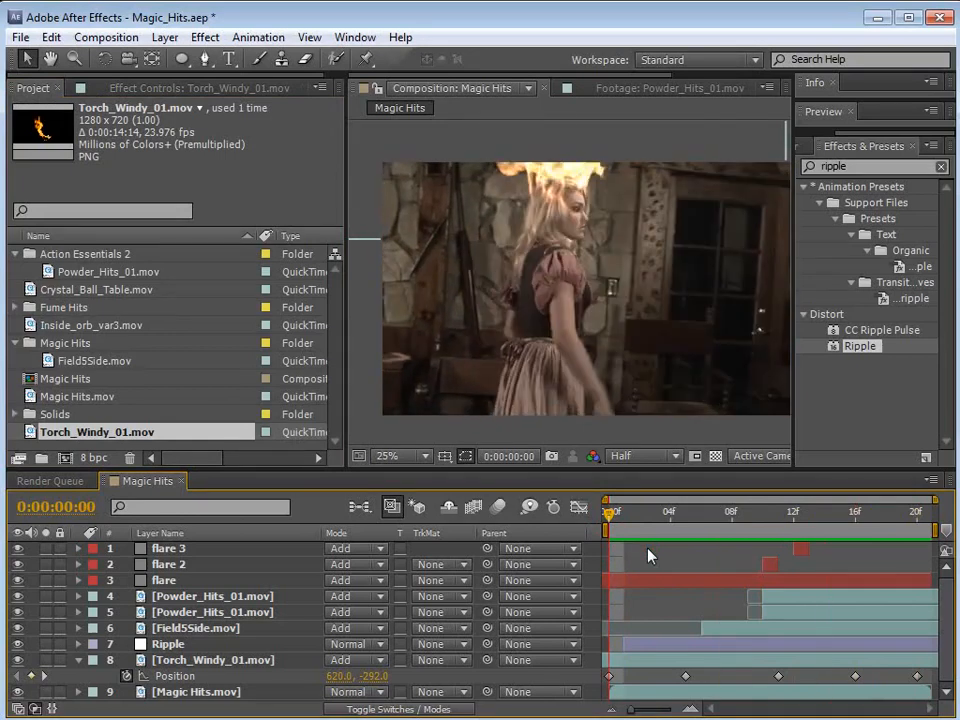